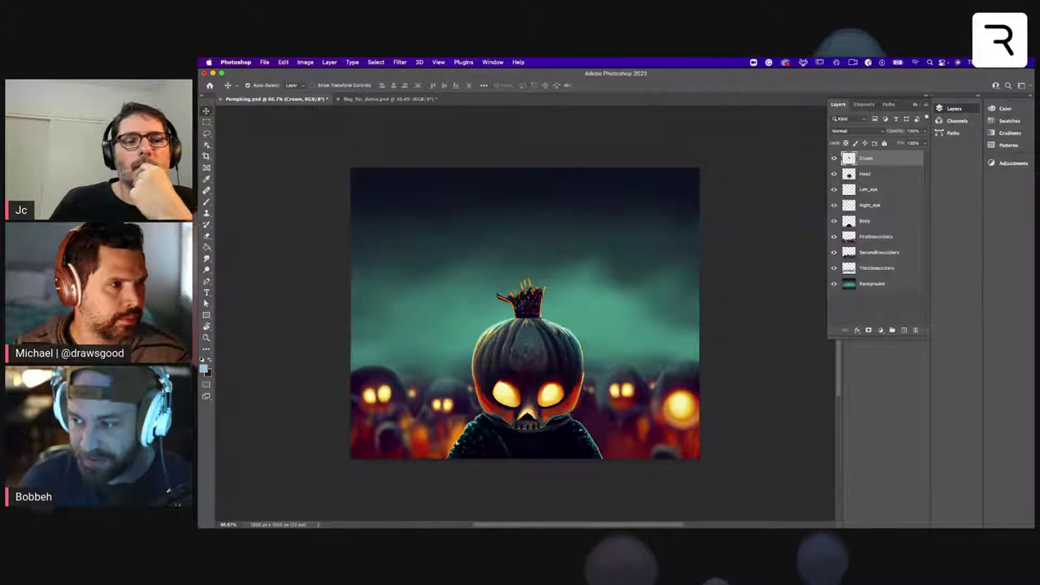
- Return to Photoshop and step through the layers one by one from Background up to Crown
key("super+Tab")
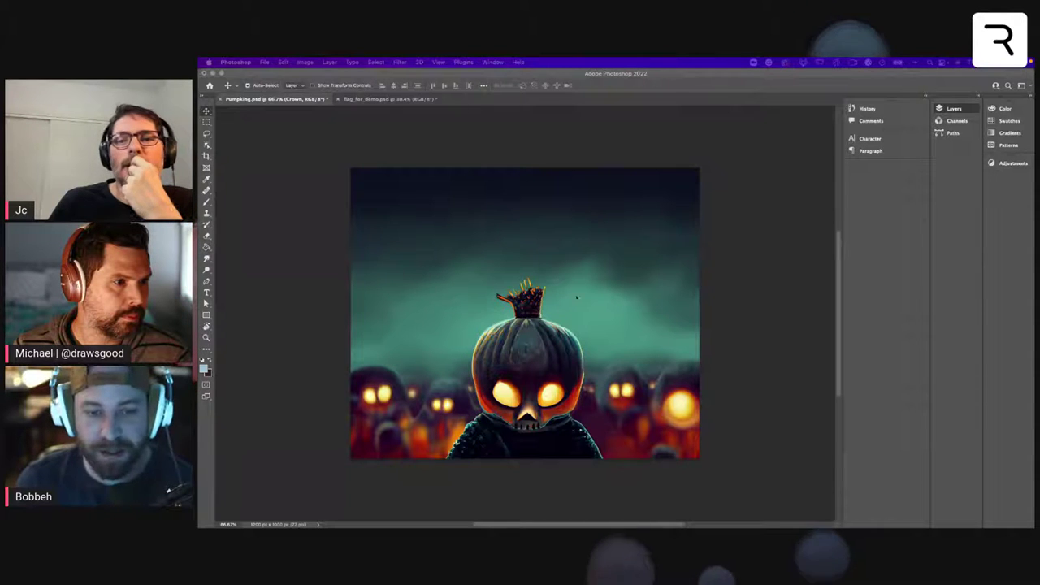
left_click(671, 307)
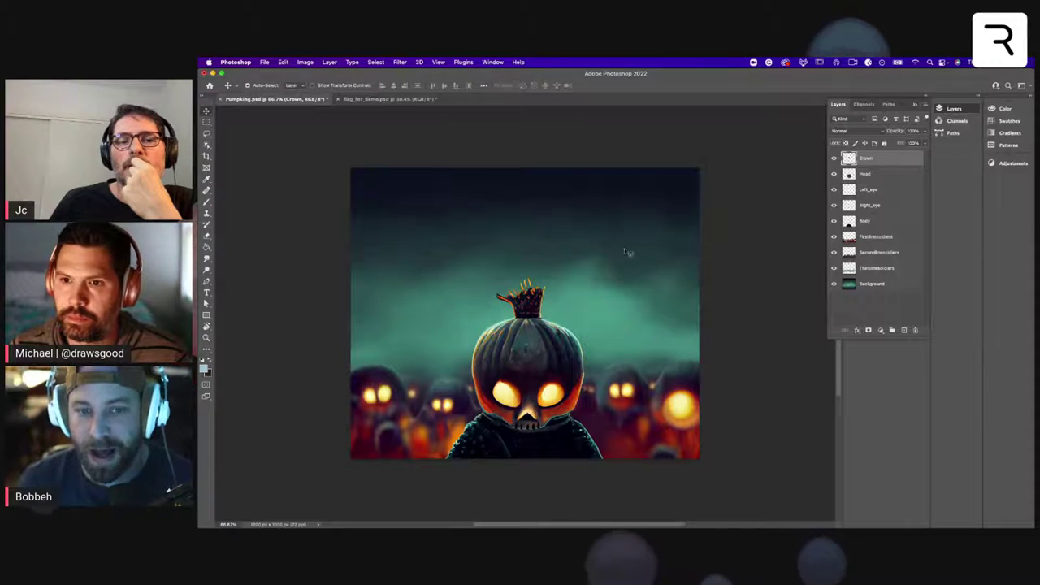
left_click(861, 284)
left_click(864, 268)
left_click(864, 252)
left_click(866, 237)
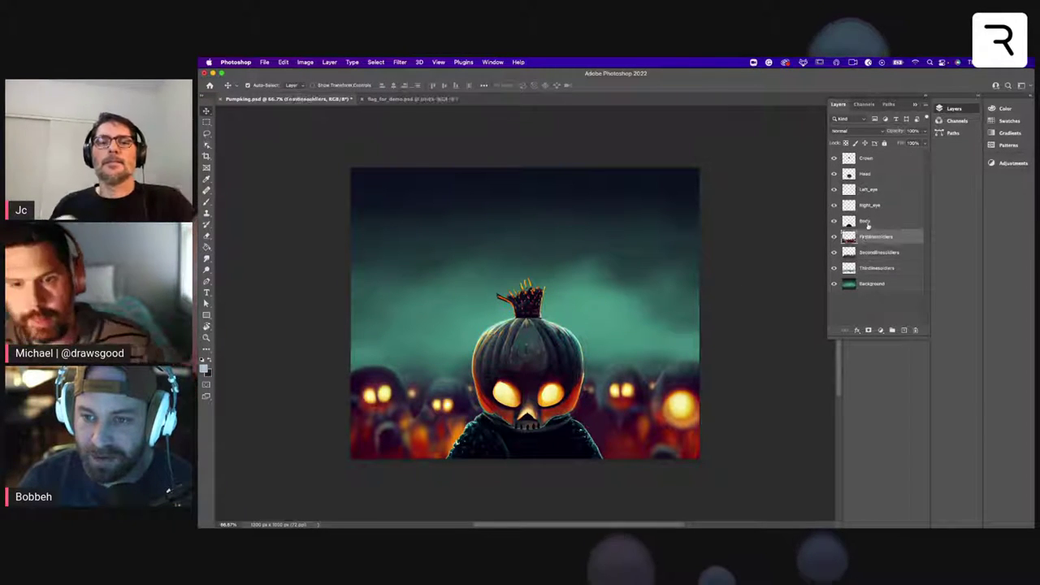
left_click(866, 221)
left_click(868, 205)
left_click(868, 189)
left_click(868, 174)
left_click(868, 158)
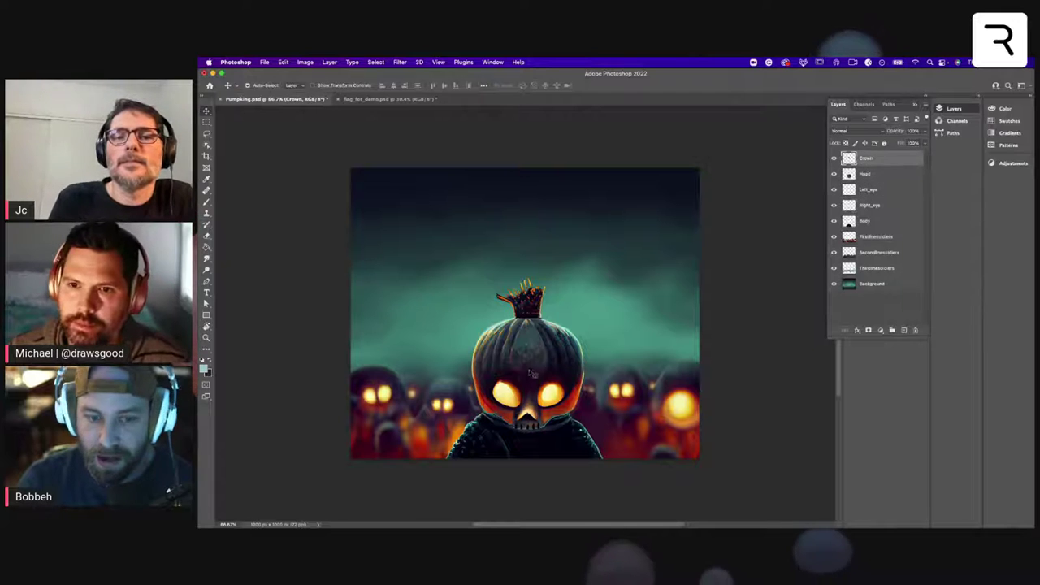
- Try moving the head, soldiers and background separately on the canvas, undoing the trial moves
left_click_drag(533, 350, 539, 372)
key("super+z")
left_click_drag(651, 400, 651, 358)
key("super+z")
key("super+z")
left_click_drag(647, 240, 662, 286)
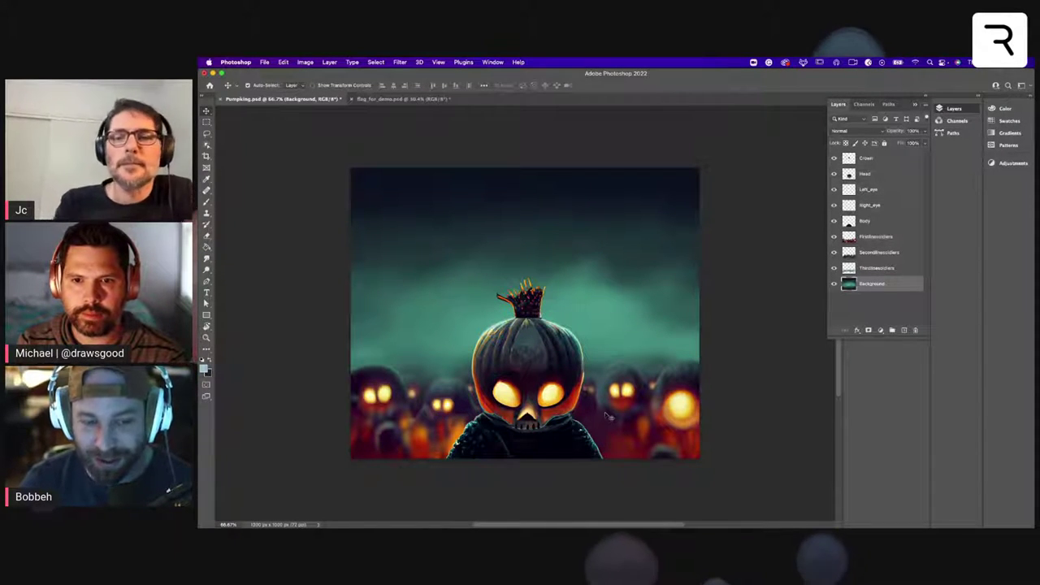
- Select the Head, Crown and Body layers together, try shifting them sideways, and undo the move
left_click(550, 376, "super")
left_click(538, 313, "shift+super")
left_click(545, 443, "shift+super")
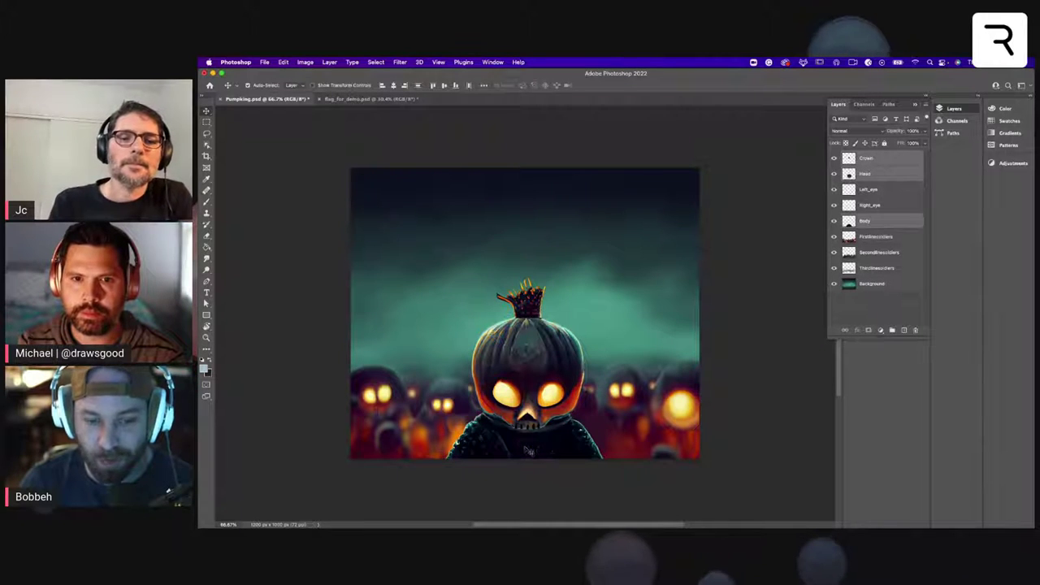
left_click_drag(527, 451, 477, 455)
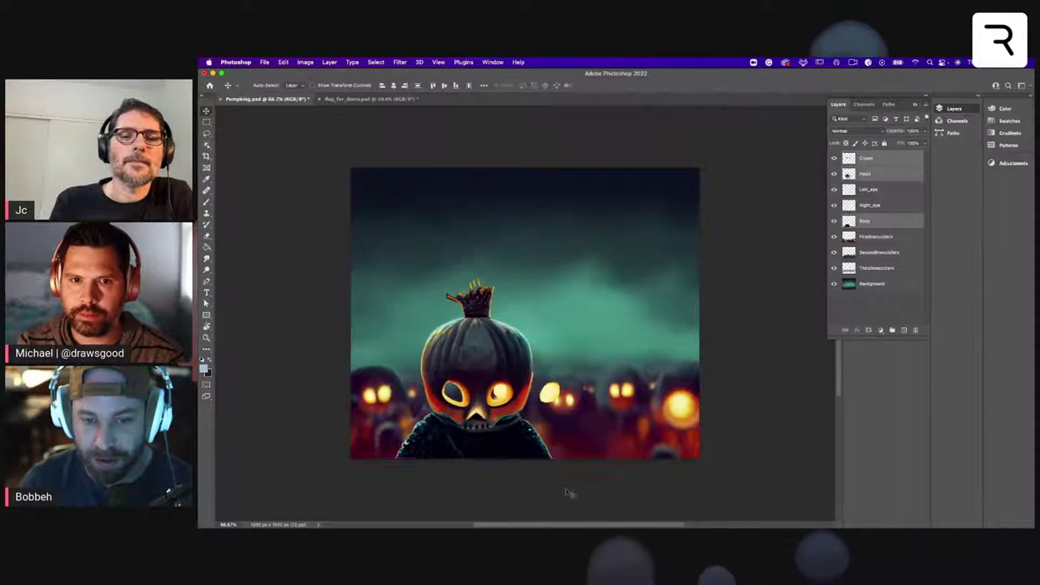
key("super+z")
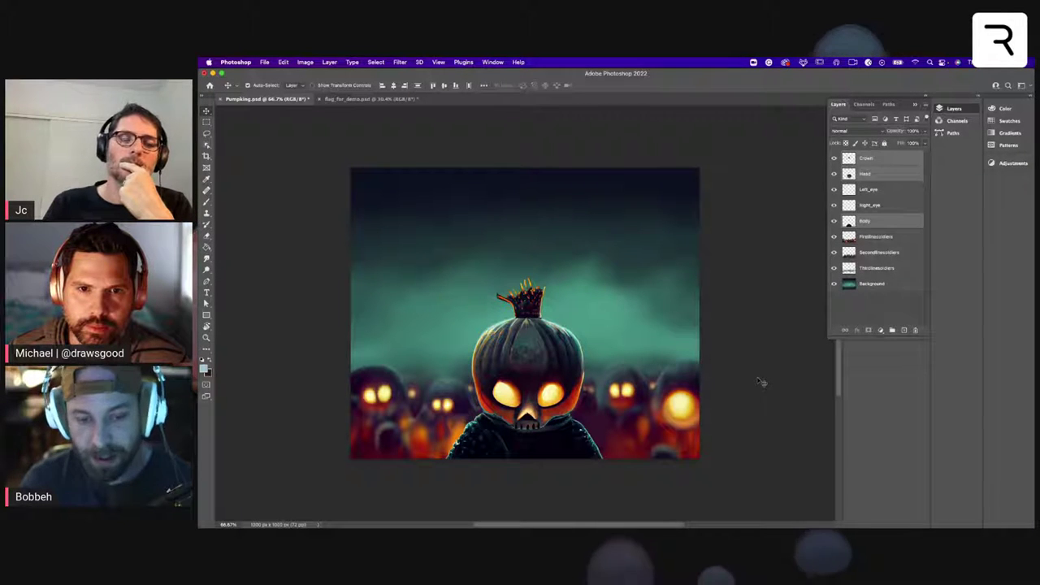
- Select the crown, head and both eyes together and move them up off the body
mouse_move(544, 348)
left_mouse_down()
mouse_move(627, 342)
mouse_move(545, 354)
left_mouse_up()
mouse_move(527, 299)
left_mouse_down()
mouse_move(533, 278)
mouse_move(525, 299)
left_mouse_up()
left_click(526, 393, "shift")
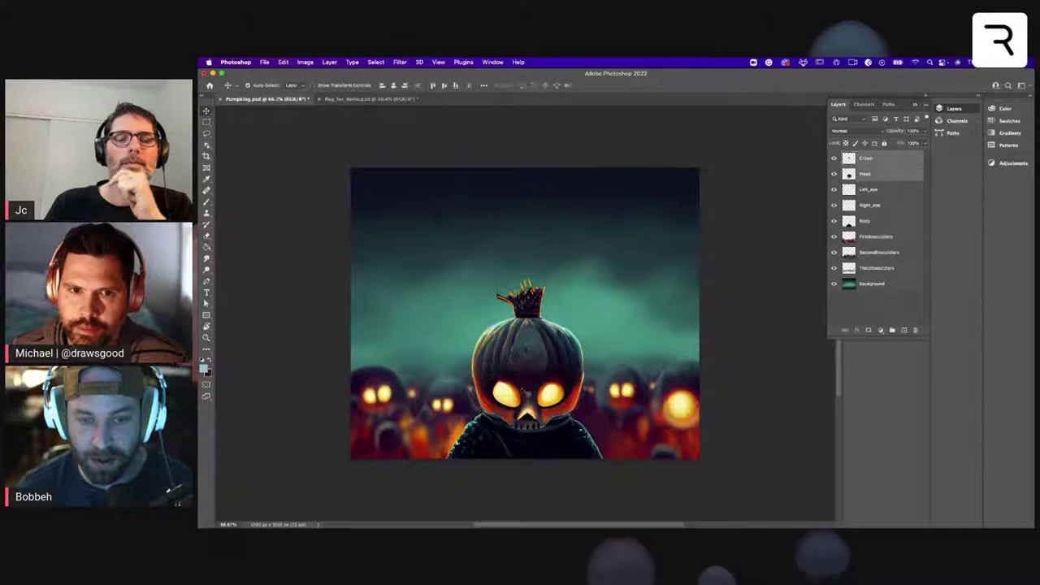
left_click(515, 398, "shift")
left_click(553, 398, "shift")
left_click_drag(535, 370, 506, 265)
- Try shifting the eyes individually inside the raised head, and undo the eye and head moves
left_click(518, 300)
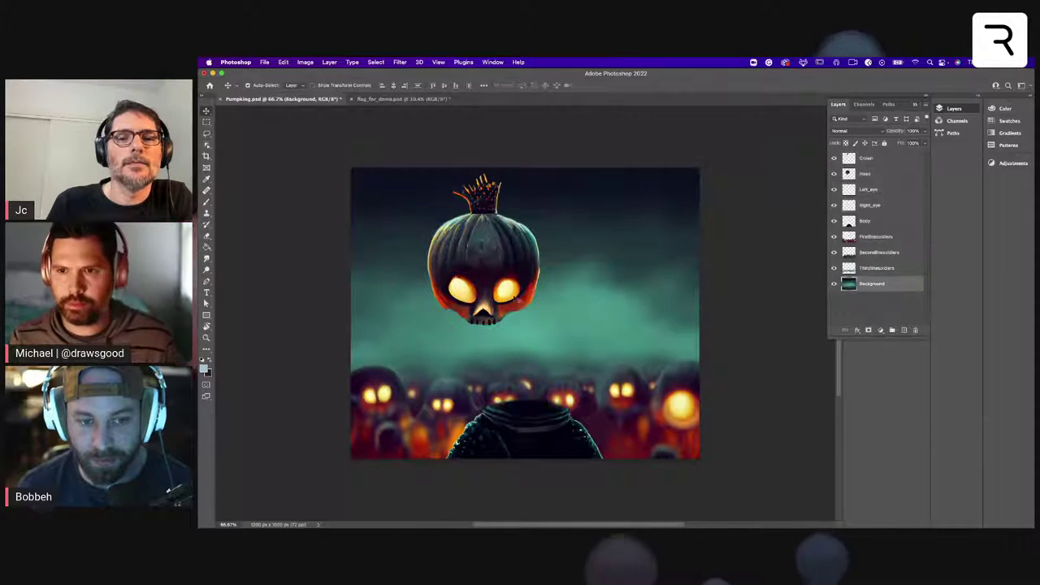
left_click(507, 295)
left_click(465, 290)
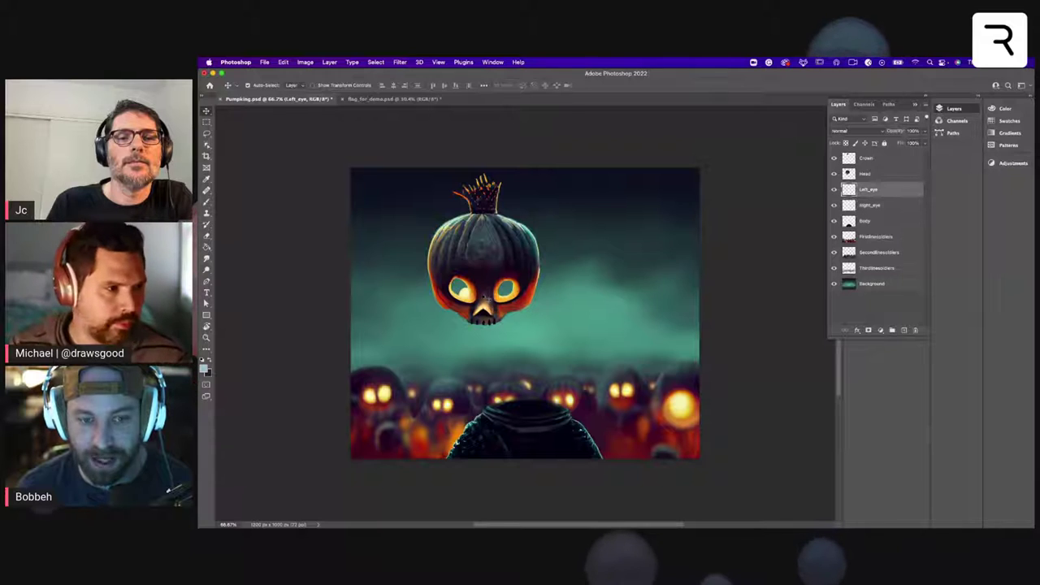
left_click(493, 196)
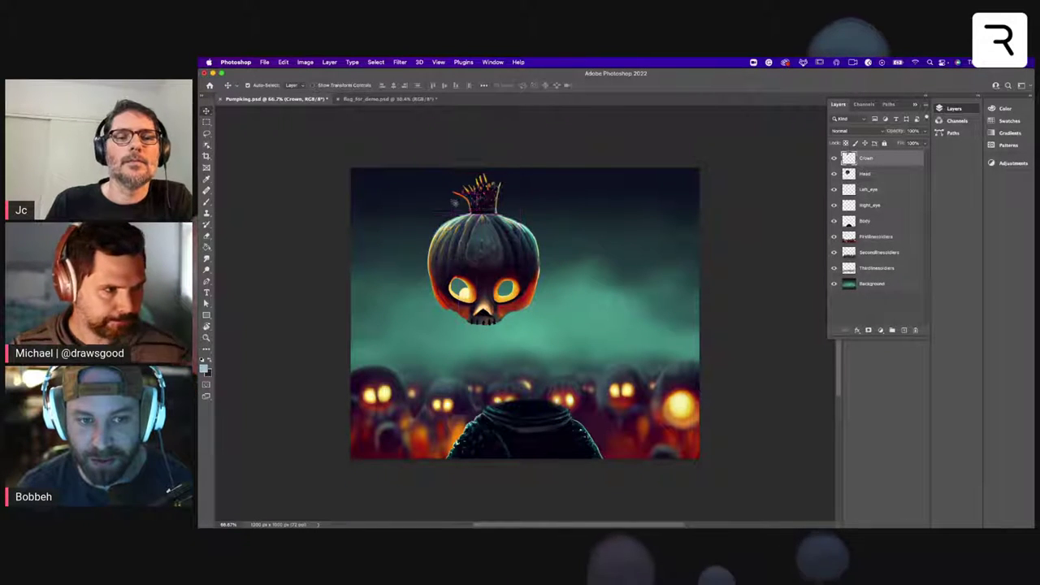
key("super+z")
key("super+z")
key("super+z")
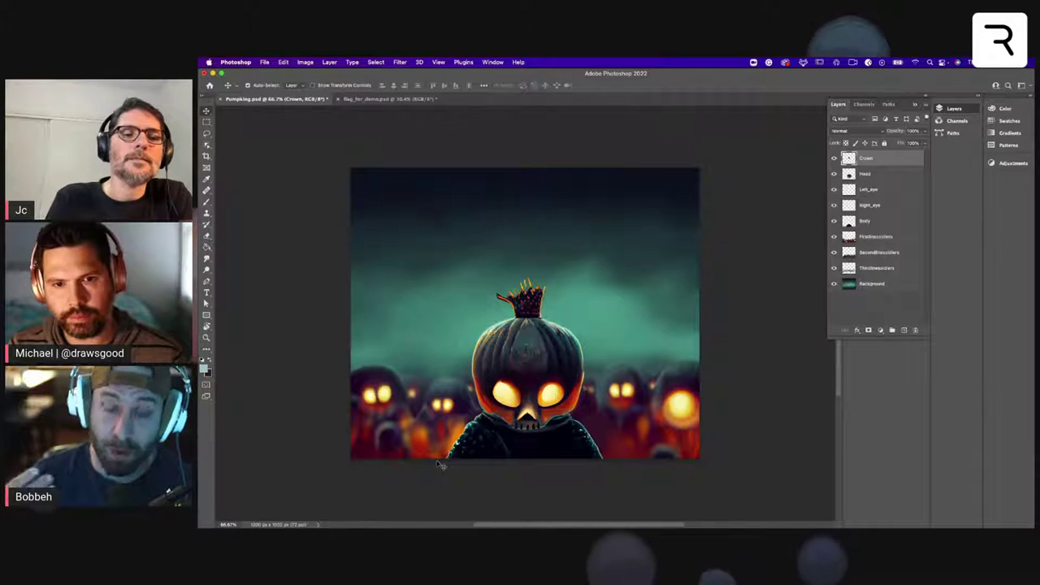
- Inspect the Free Transform bounds of the Firstlinesoldiers and Crown layers without changing them
left_click(503, 388)
left_click_drag(535, 372, 541, 368)
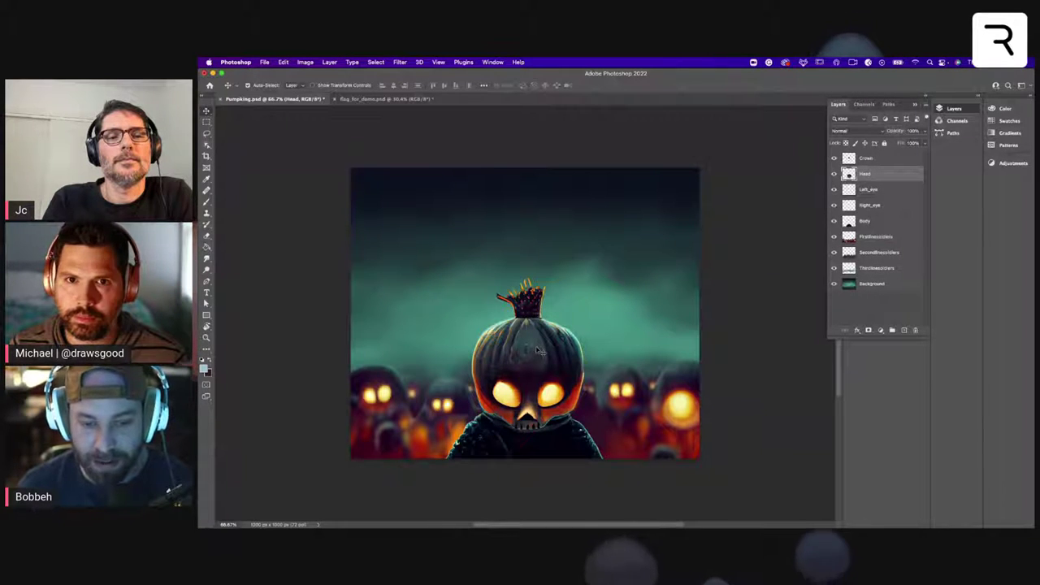
left_click(635, 397)
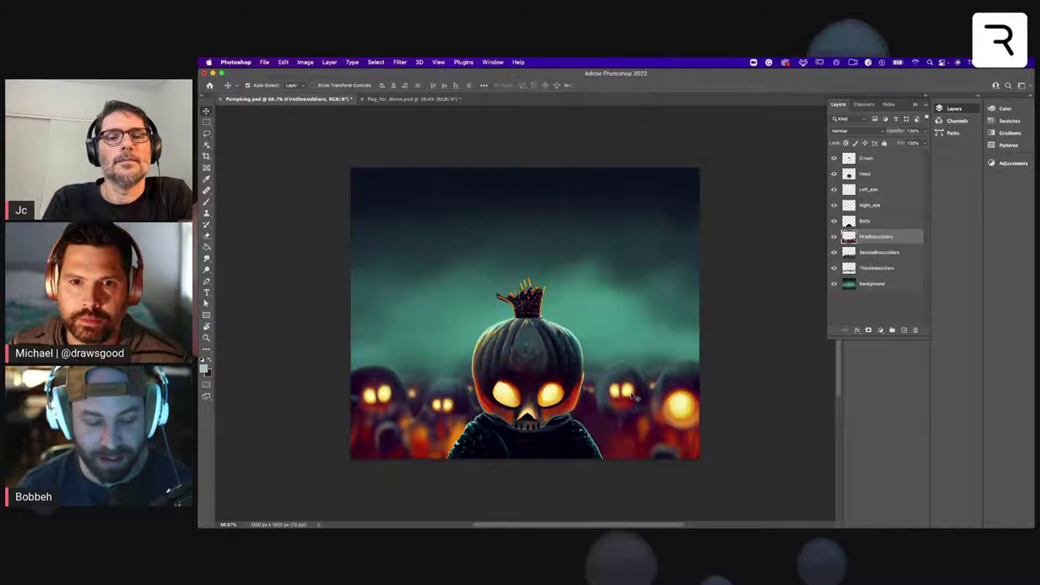
key("super+t")
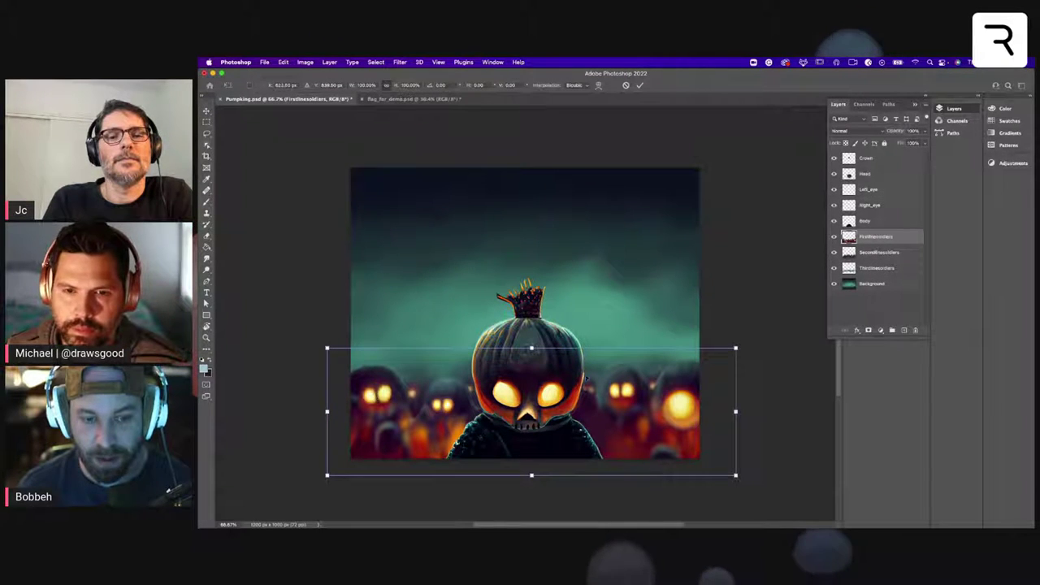
left_click(540, 343)
left_click(532, 314)
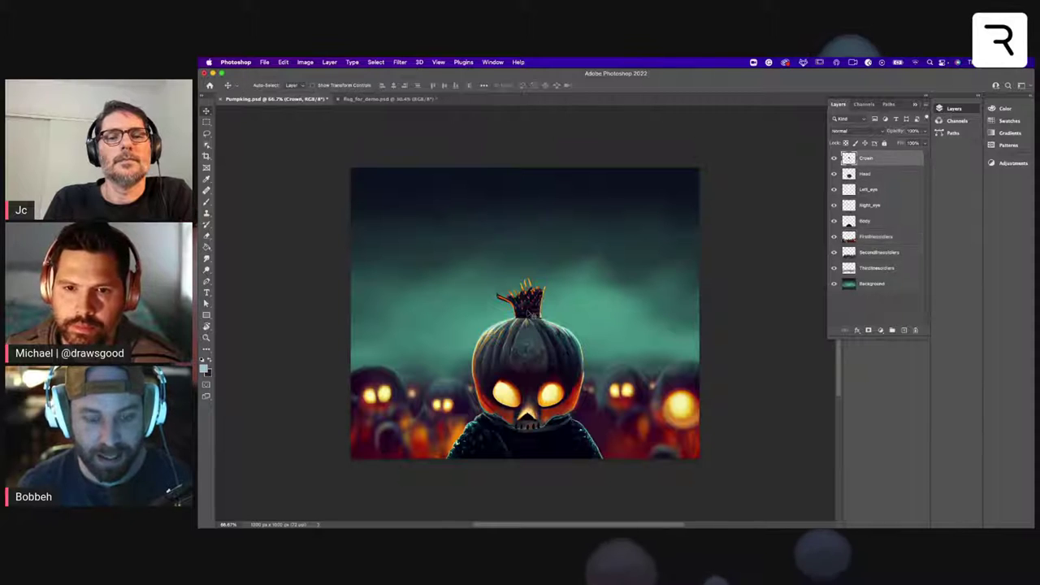
key("ctrl+t")
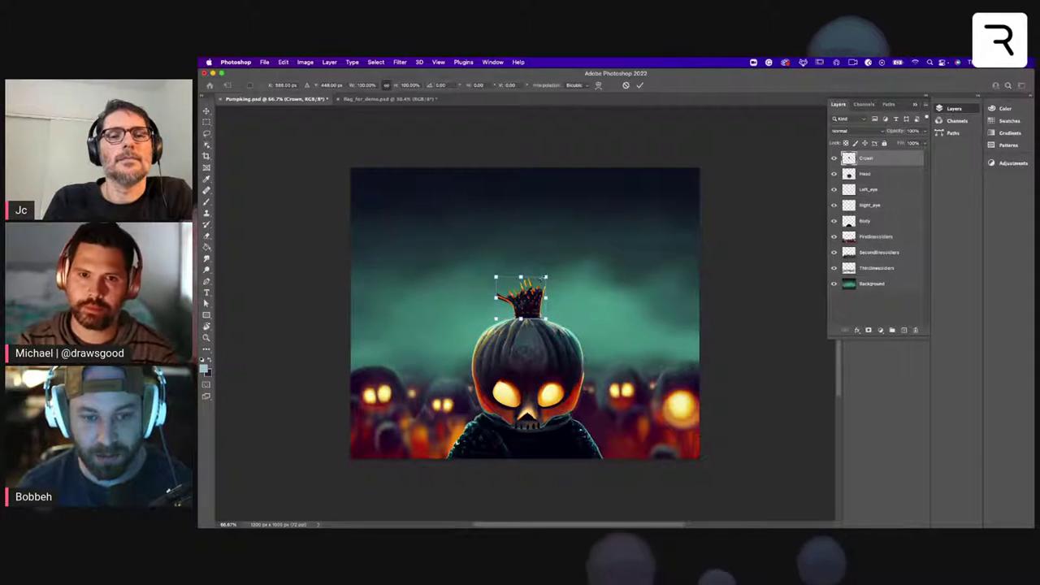
key("Return")
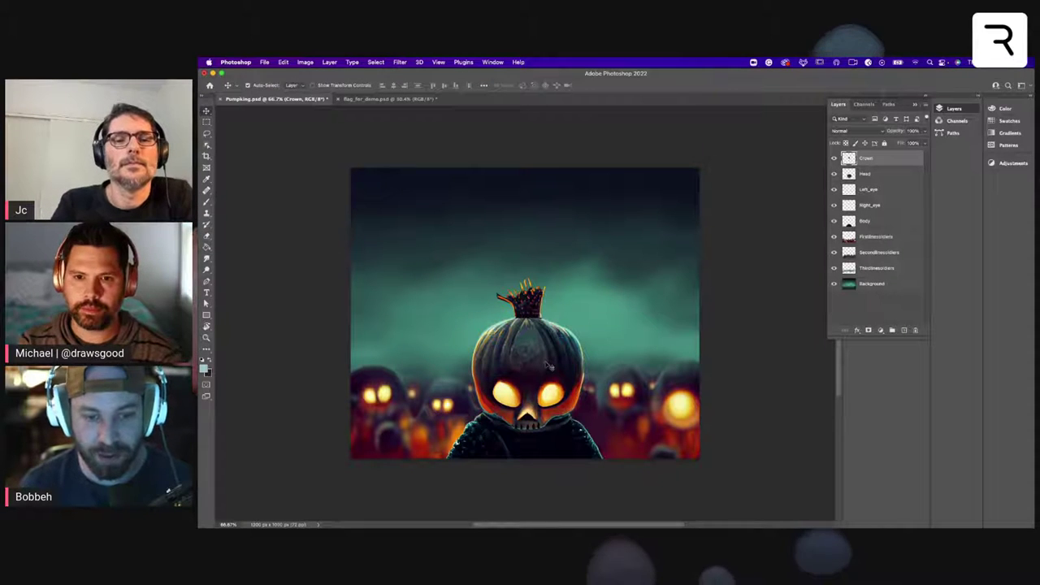
- Check the Head layer's Free Transform bounds, try moving the head upward, and undo the move
left_click(548, 367)
key("super+t")
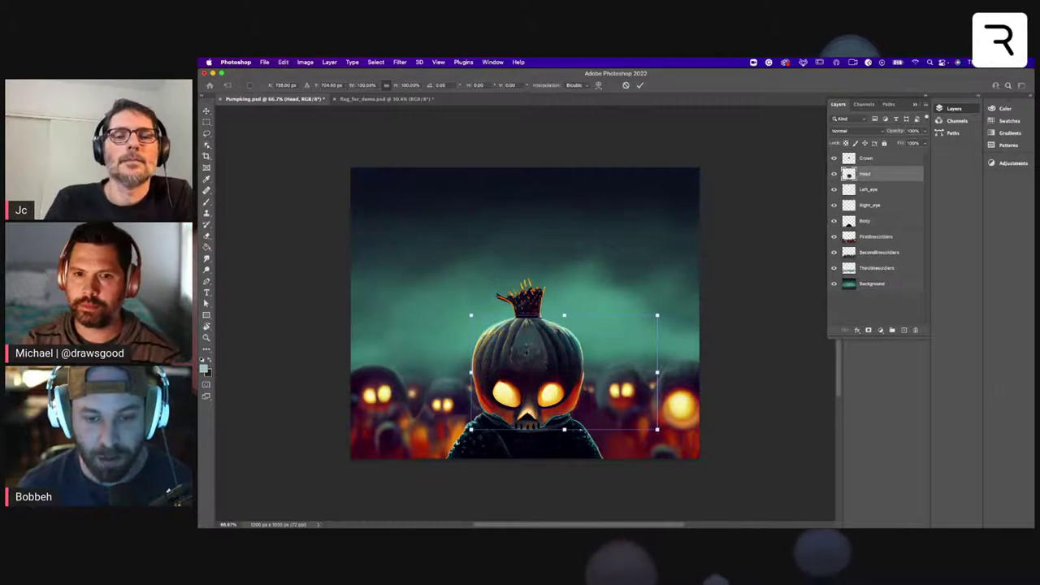
left_click_drag(630, 368, 596, 247)
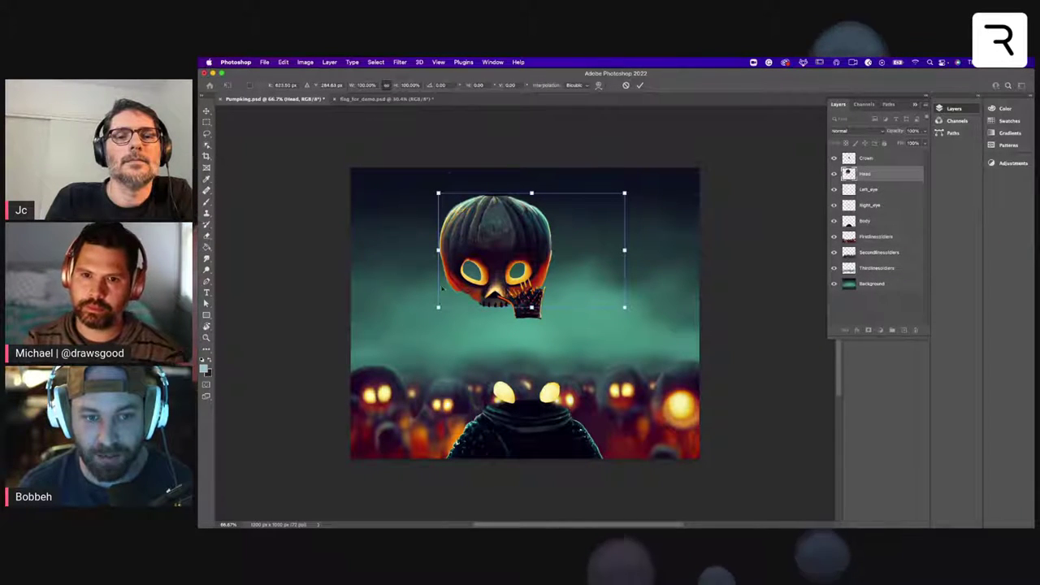
key("super+z")
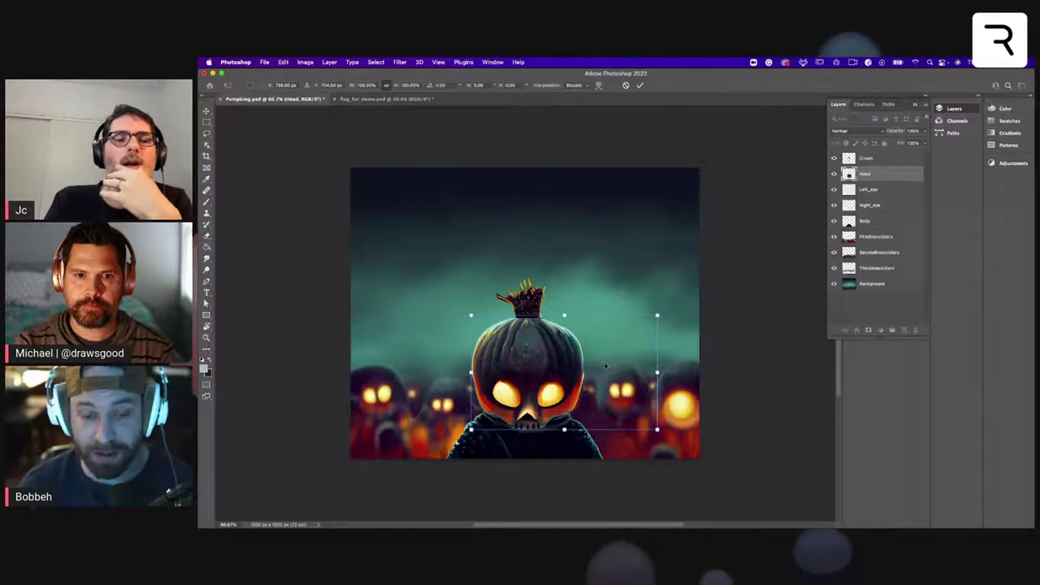
left_click(647, 353, "alt")
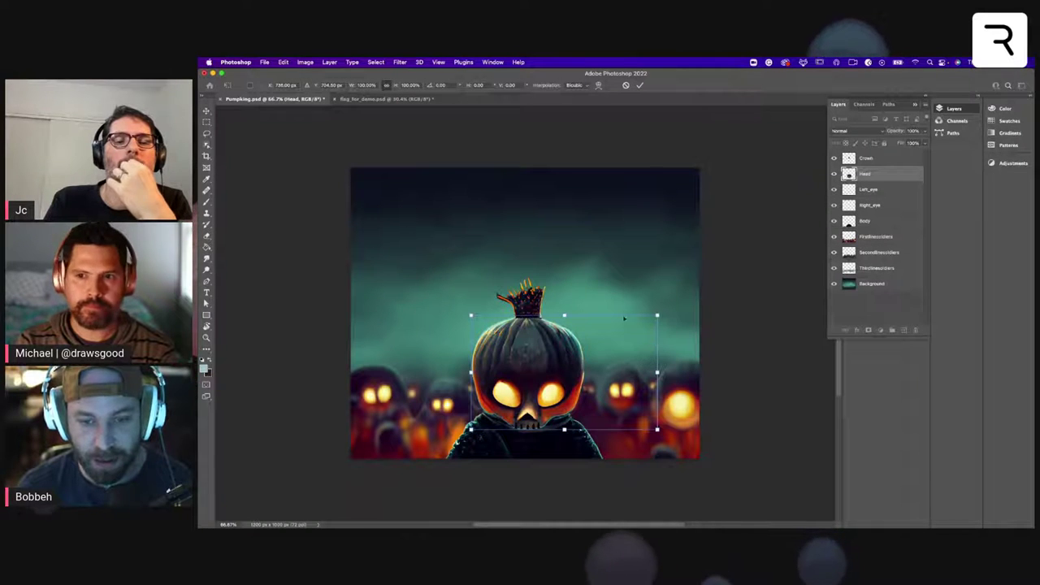
key("Return")
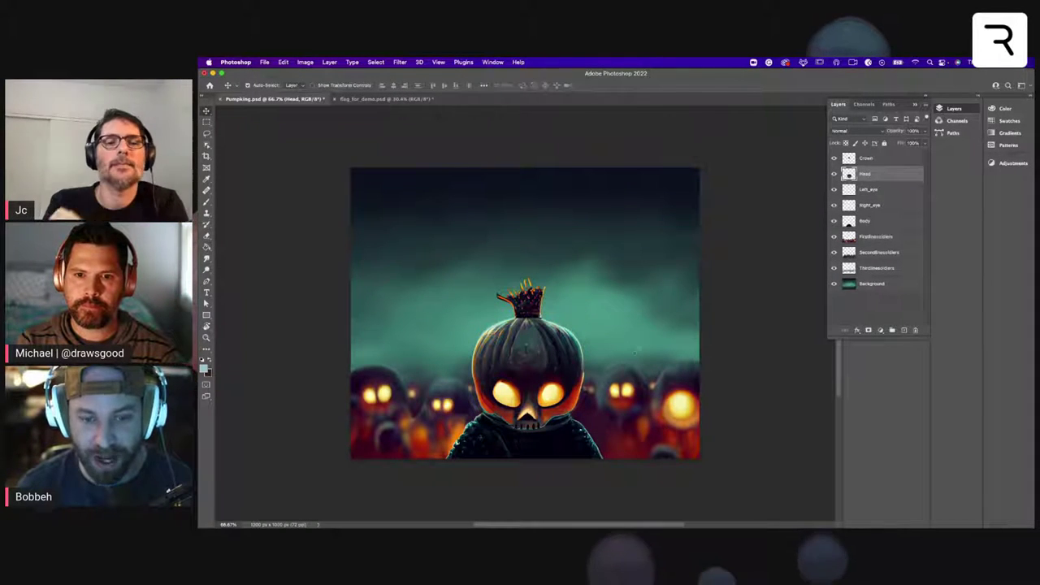
- Erase the stray pixels beside the pumpkin on the Head layer using a much larger Eraser brush
key("e")
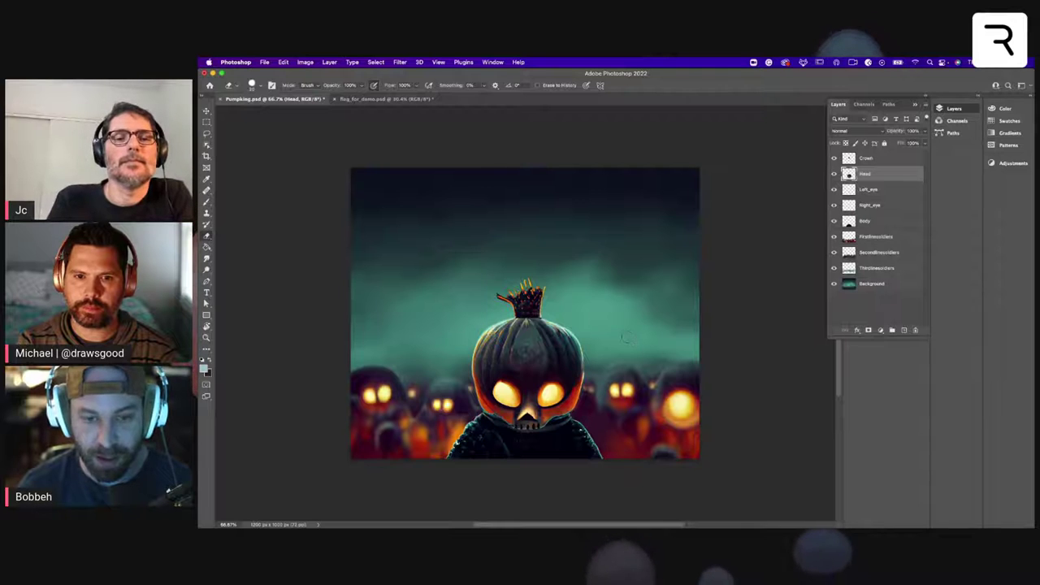
key("bracketright")
key("bracketright")
key("bracketright")
key("bracketright")
key("bracketright")
key("bracketright")
key("bracketright")
key("bracketright")
key("bracketright")
key("bracketright")
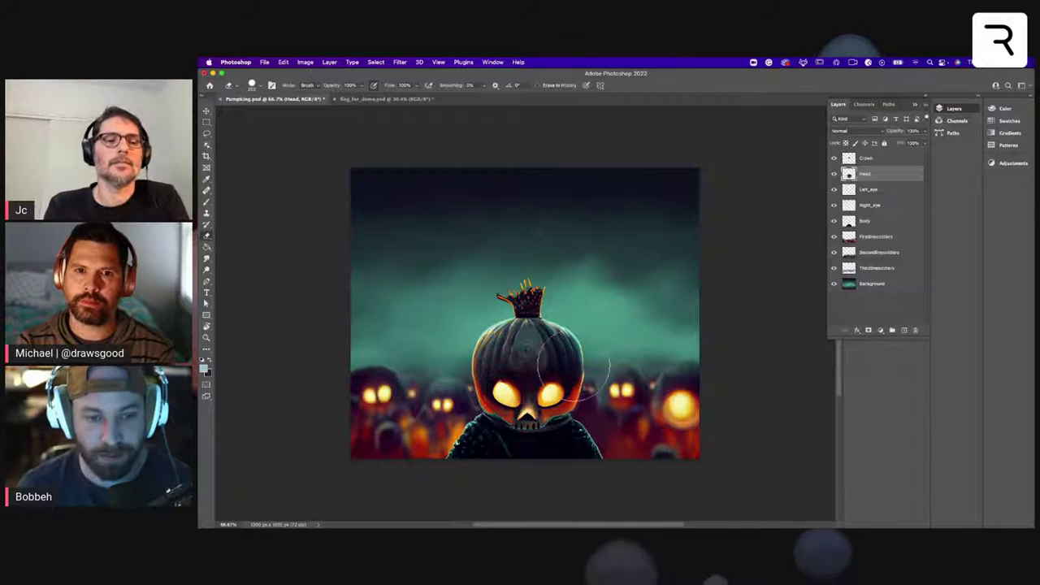
- Recheck the Head layer's Free Transform bounds against the pumpkin's outline
key("c")
key("v")
key("ctrl+t")
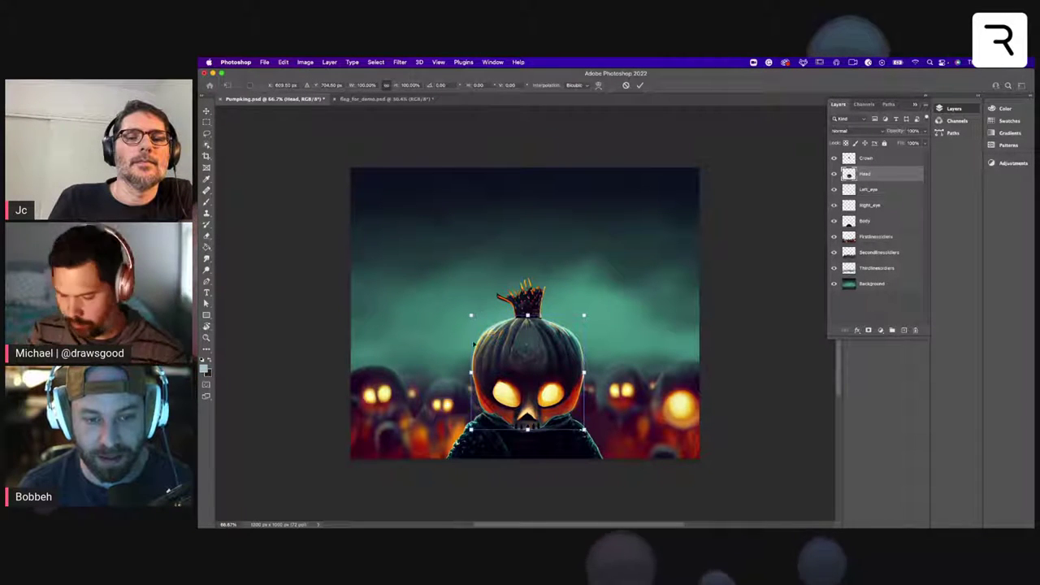
key("Return")
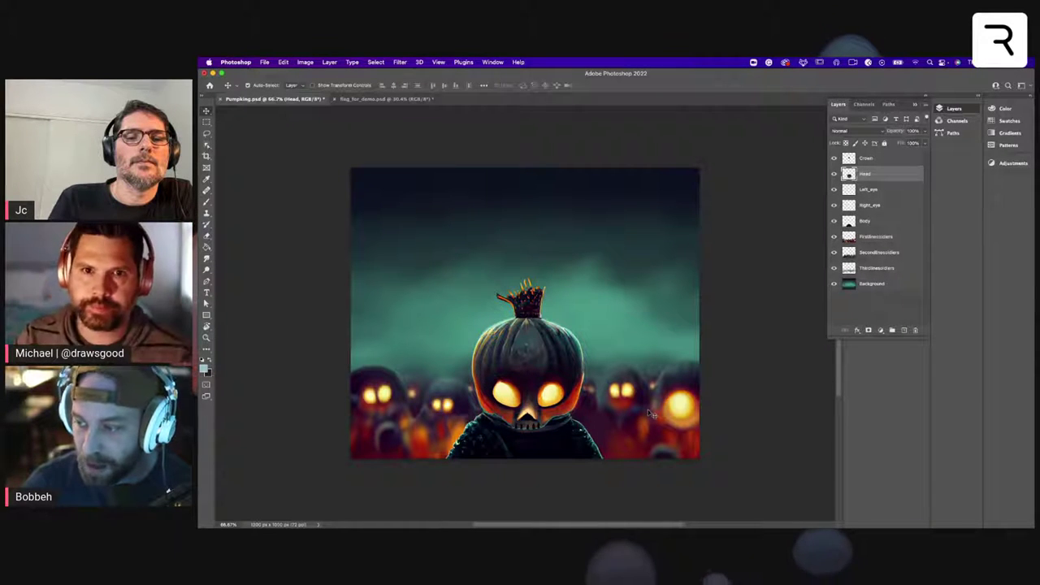
- Review the layer order by stepping from Background up to Crown, back down, and up again
left_click(874, 284)
left_click(863, 268)
left_click(862, 252)
left_click(862, 237)
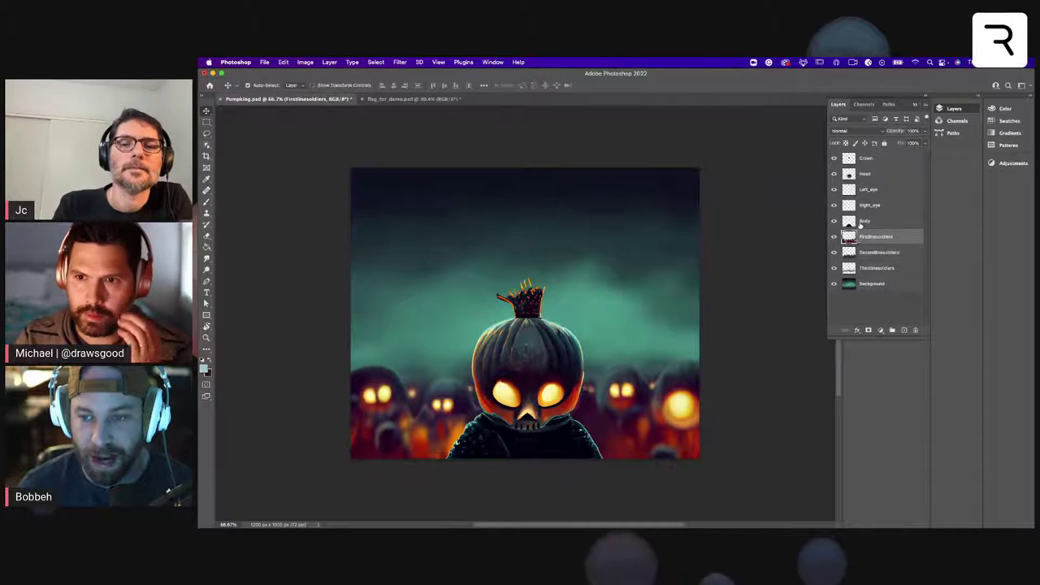
left_click(863, 221)
left_click(865, 206)
left_click(867, 190)
left_click(868, 175)
left_click(871, 159)
left_click(865, 175)
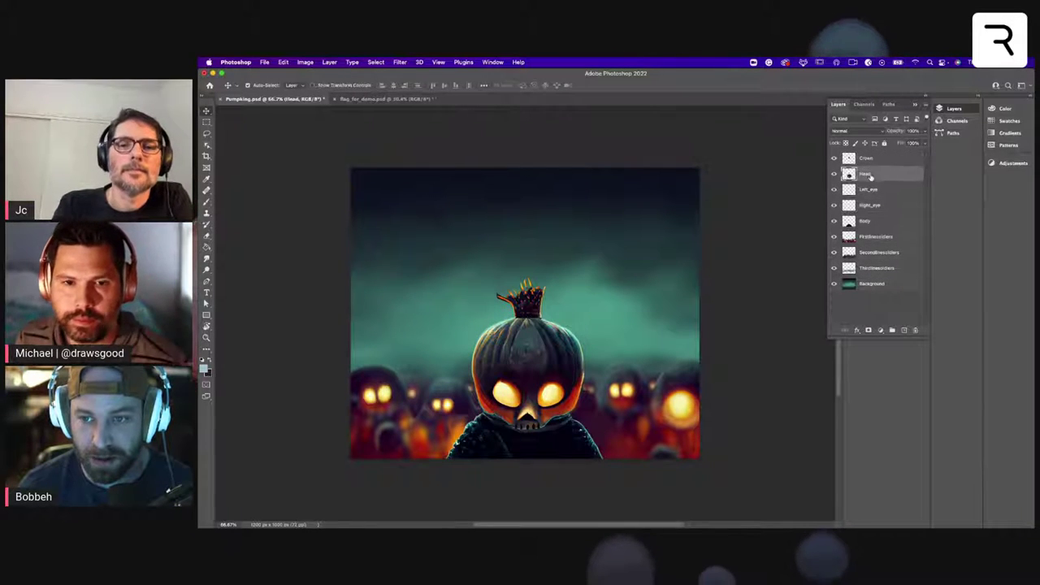
left_click(869, 190)
left_click(869, 206)
left_click(867, 221)
left_click(866, 236)
left_click(867, 252)
left_click(866, 268)
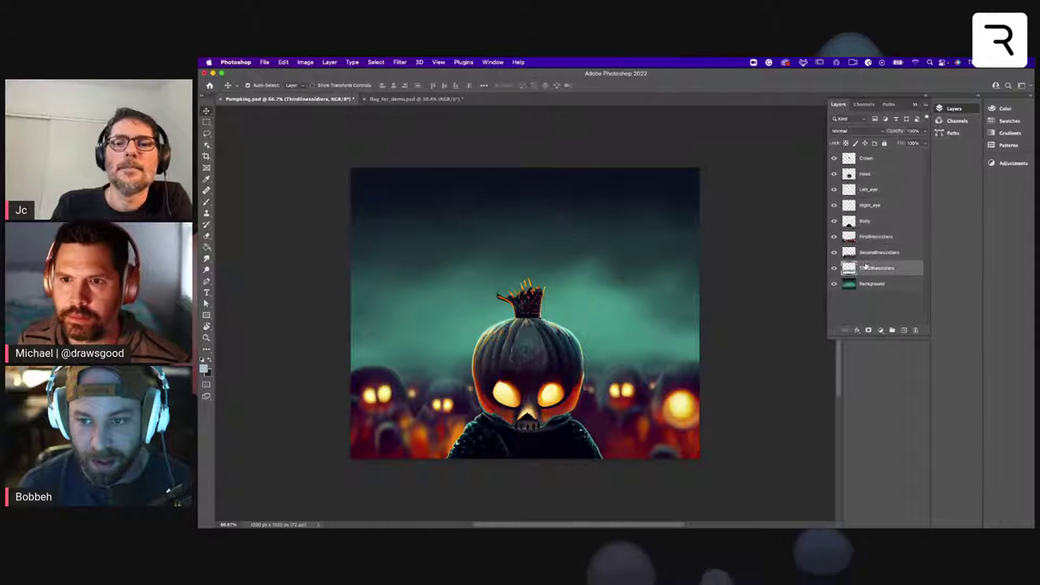
left_click(868, 283)
left_click(866, 268)
left_click(867, 251)
left_click(866, 237)
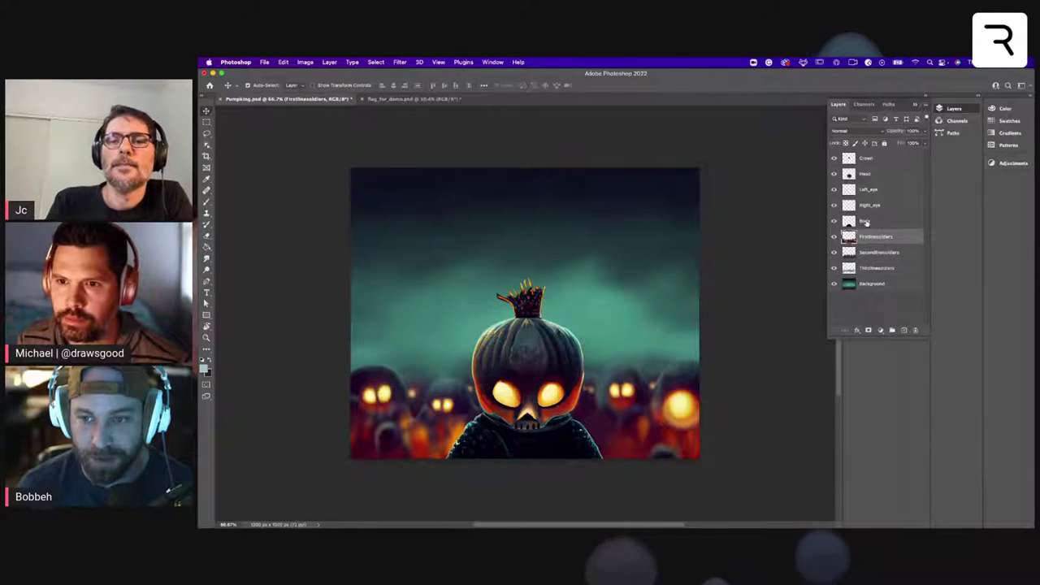
left_click(867, 221)
left_click(868, 205)
left_click(868, 190)
left_click(867, 173)
left_click(870, 158)
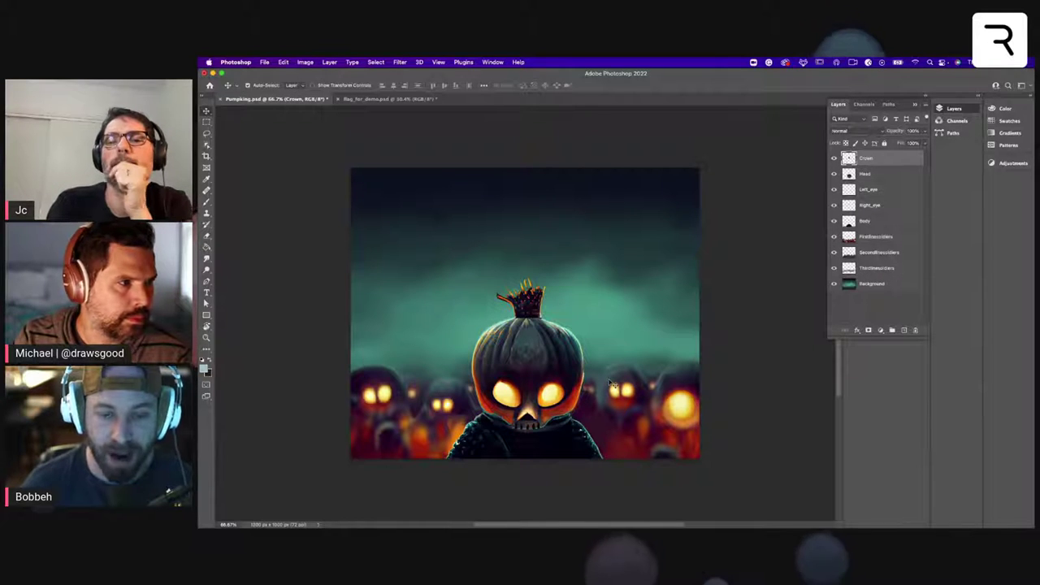
- Select the Body layer and switch to the Brush tool
left_click(853, 226)
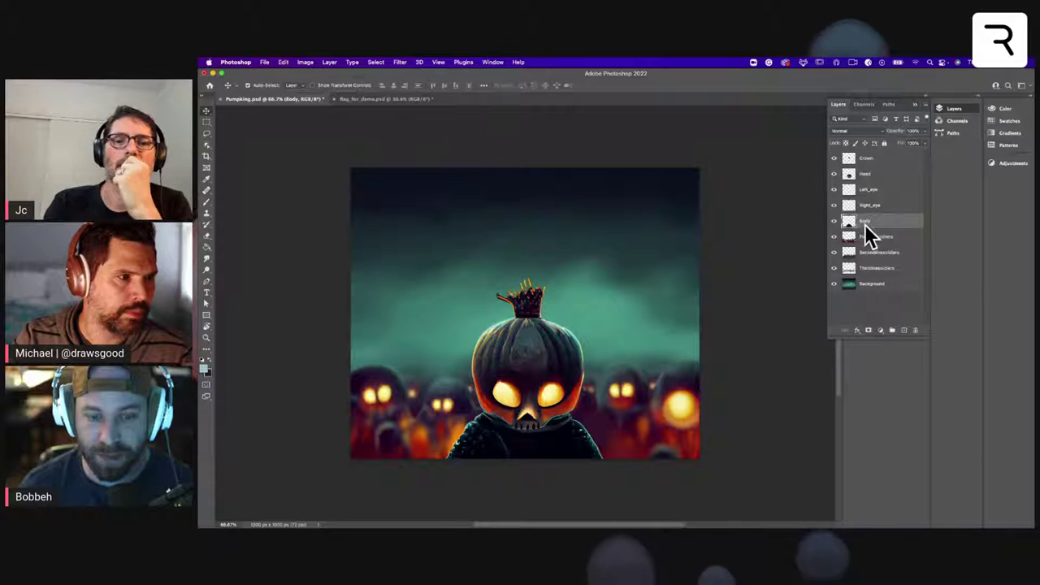
key("b")
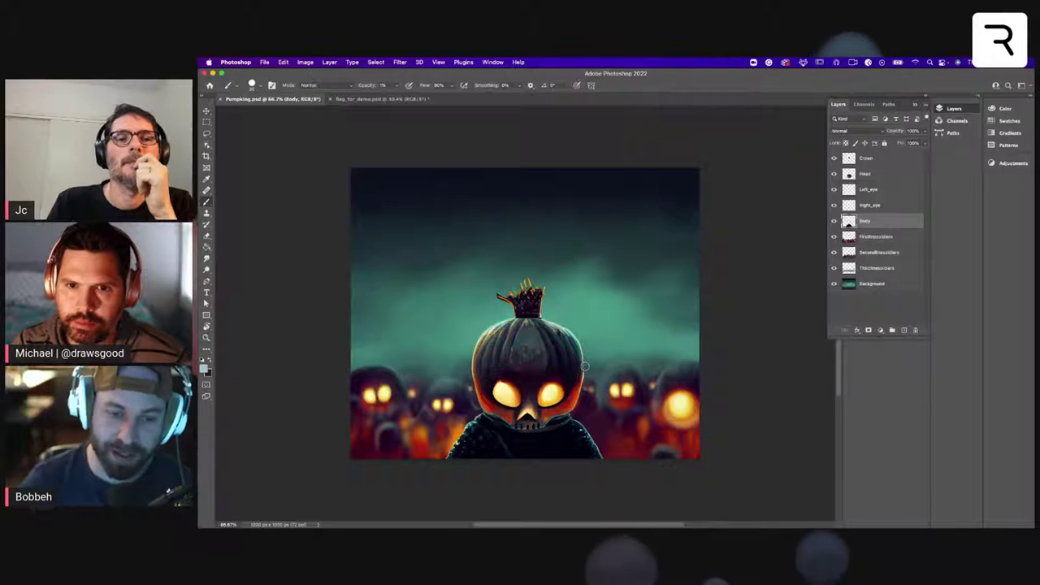
- Check the Flag layer's Free Transform bounds against the flag's outline in flag_for_demo.psd
left_click(368, 99)
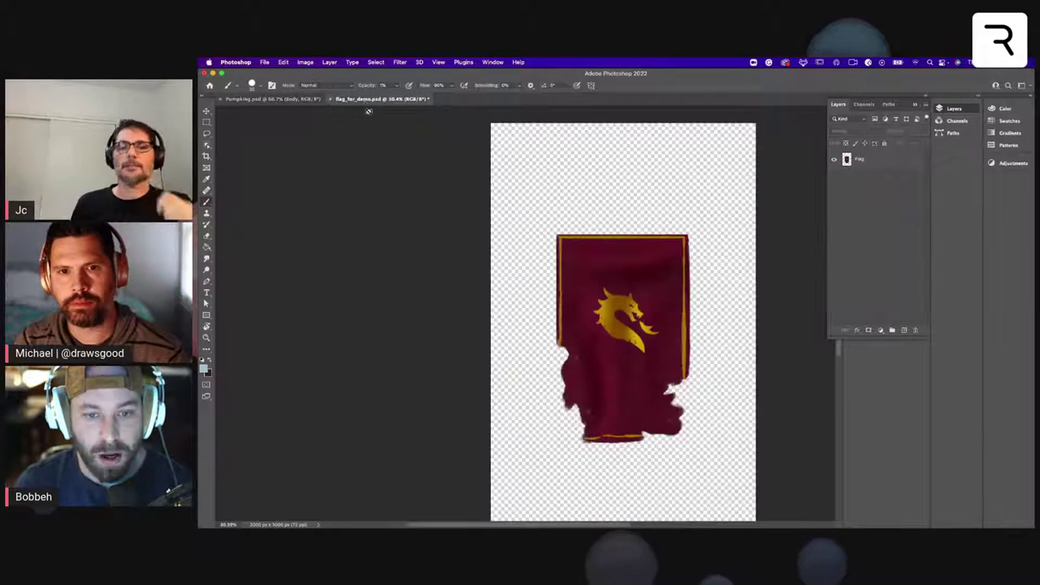
key("v")
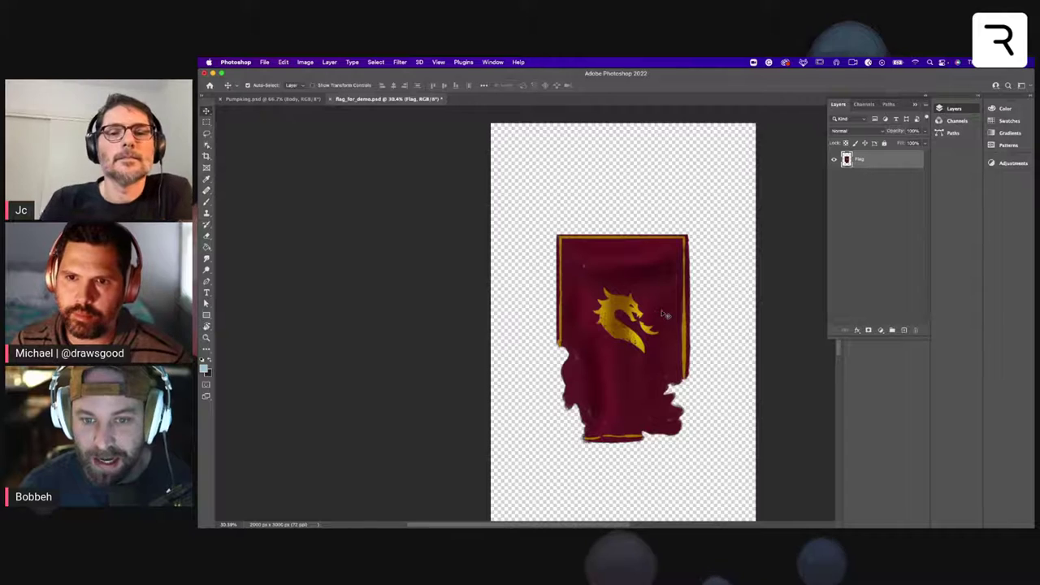
key("super+t")
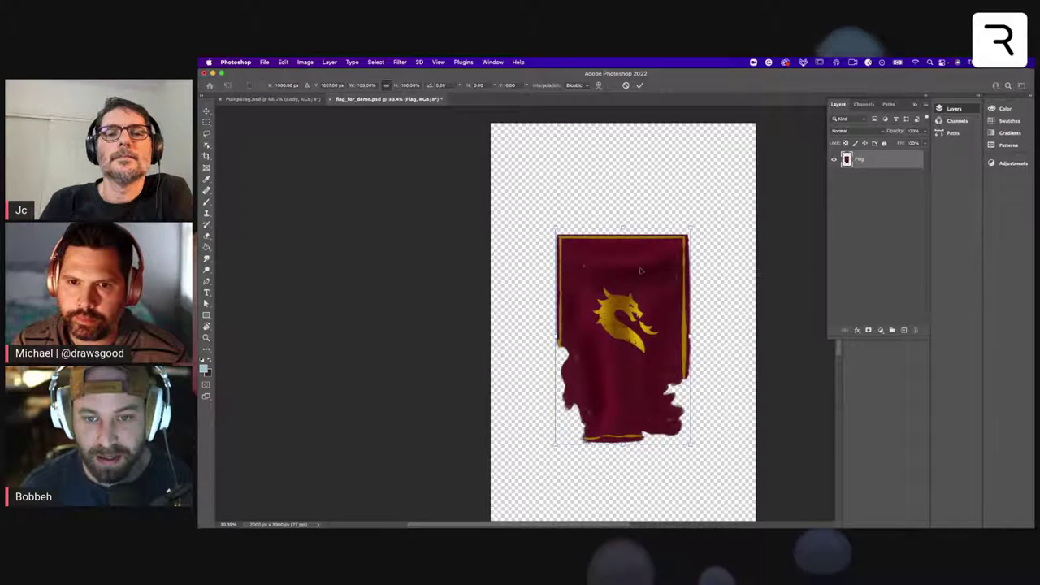
key("Return")
- Erase the stray pixels above the flag on the Flag layer and recheck its Free Transform bounds
key("e")
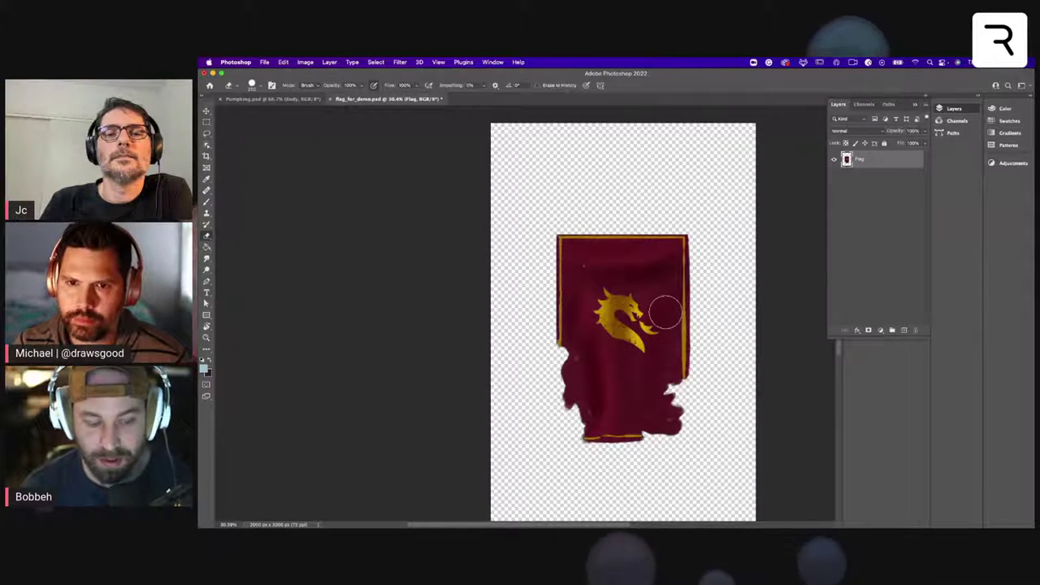
key("v")
key("super+t")
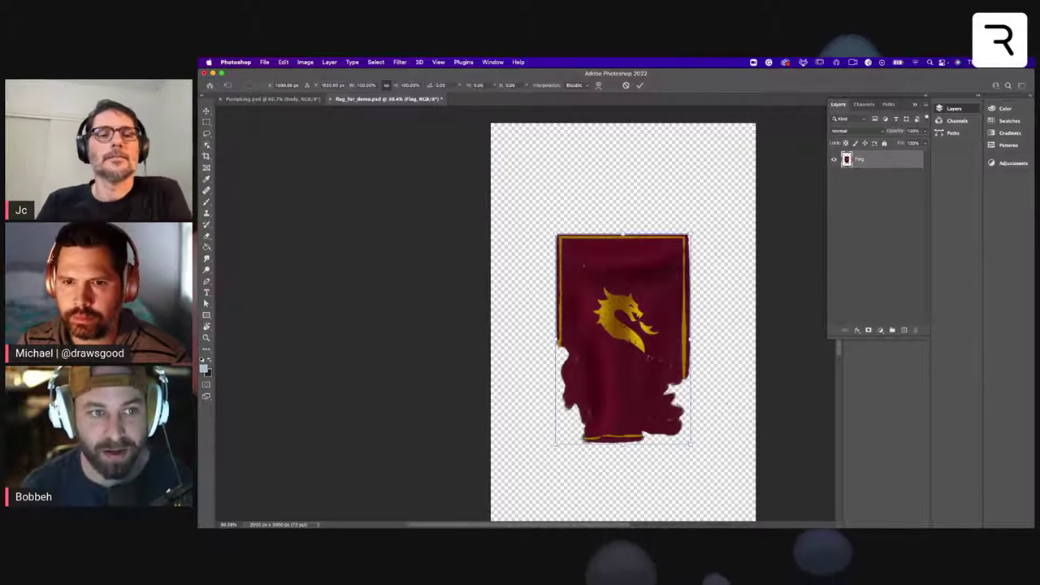
key("Return")
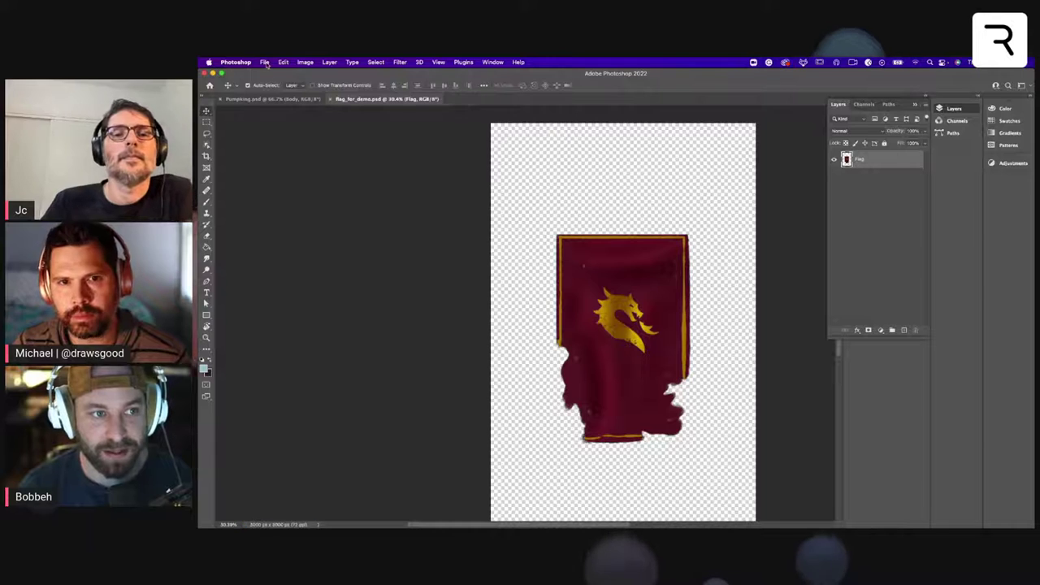
- Save the flag document to the Desktop as flag_for_demo.psd in Photoshop format with Maximize Compatibility enabled
left_click(265, 62)
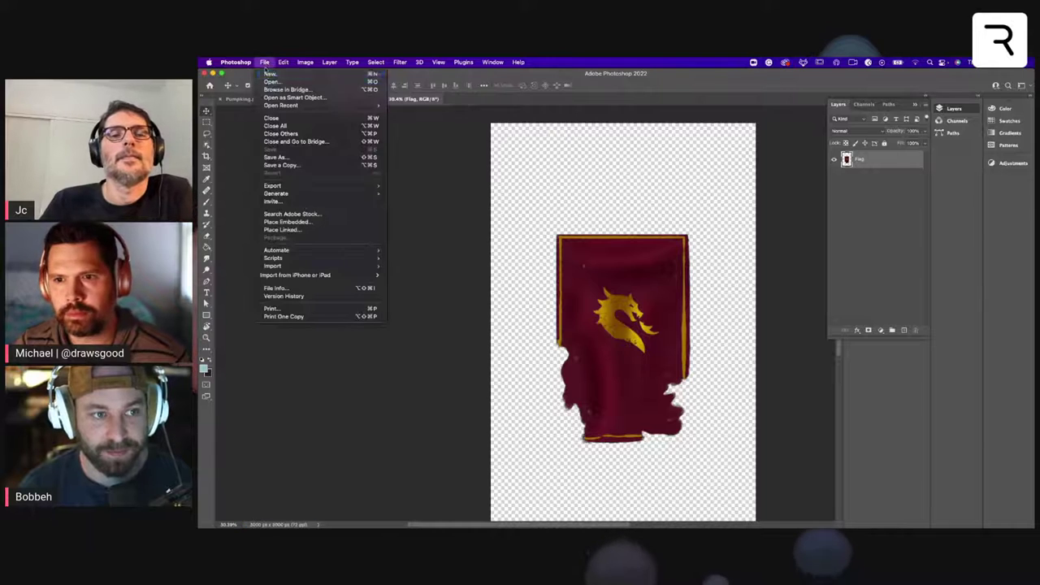
left_click(341, 158)
left_click(628, 156)
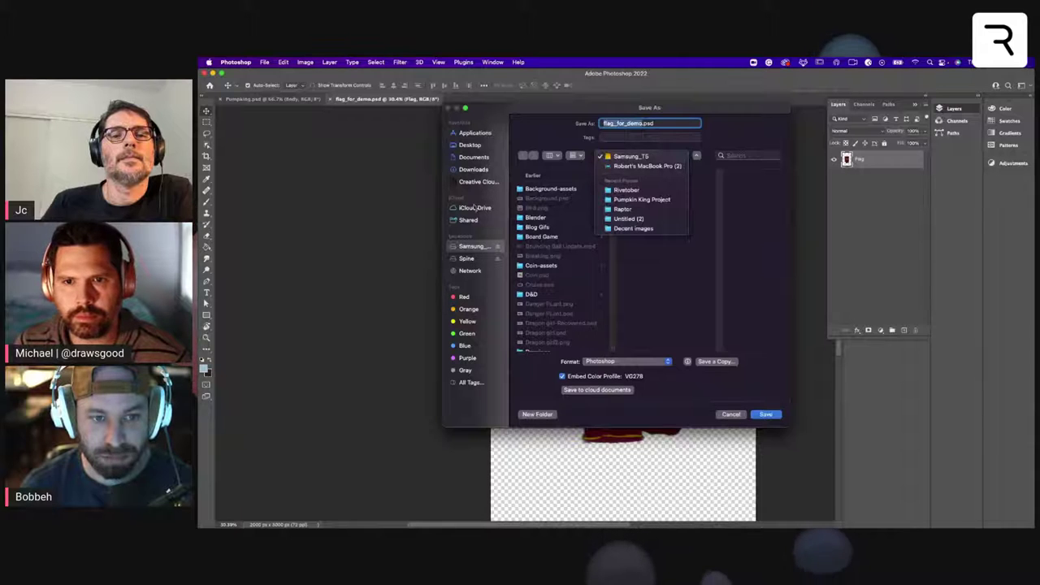
left_click(474, 169)
left_click(474, 169)
left_click(472, 145)
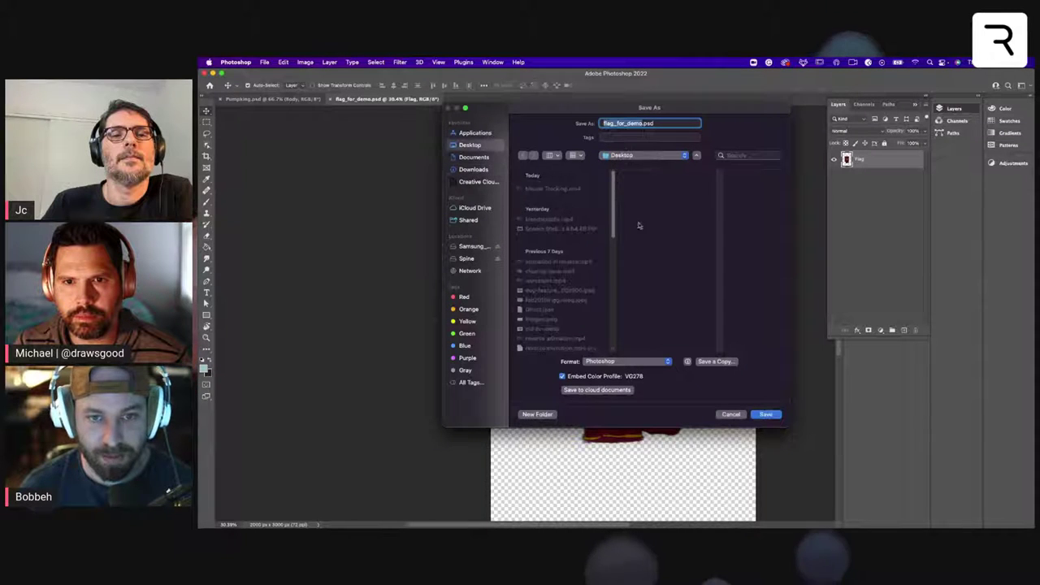
left_click(766, 413)
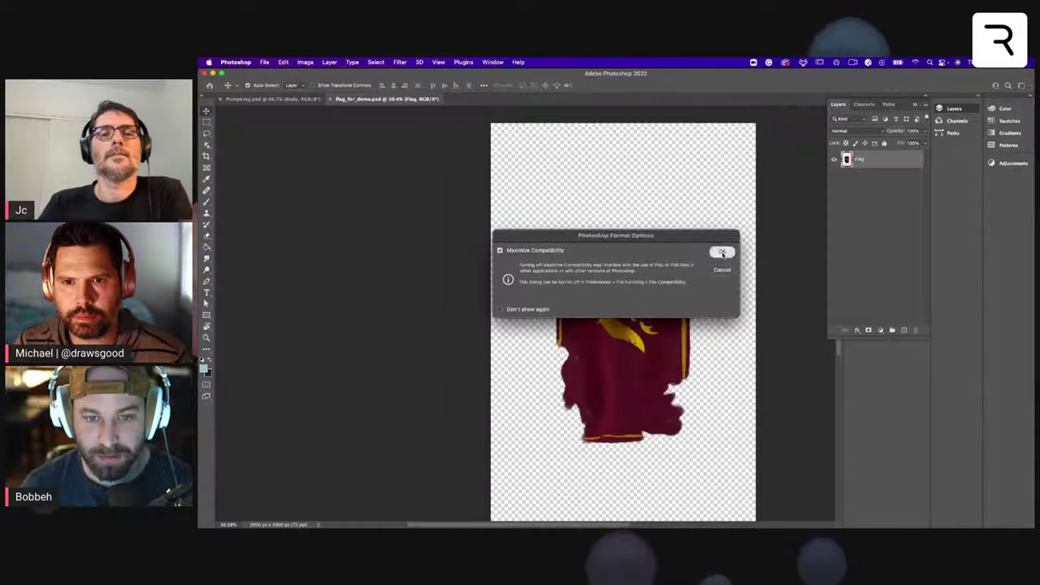
left_click(722, 249)
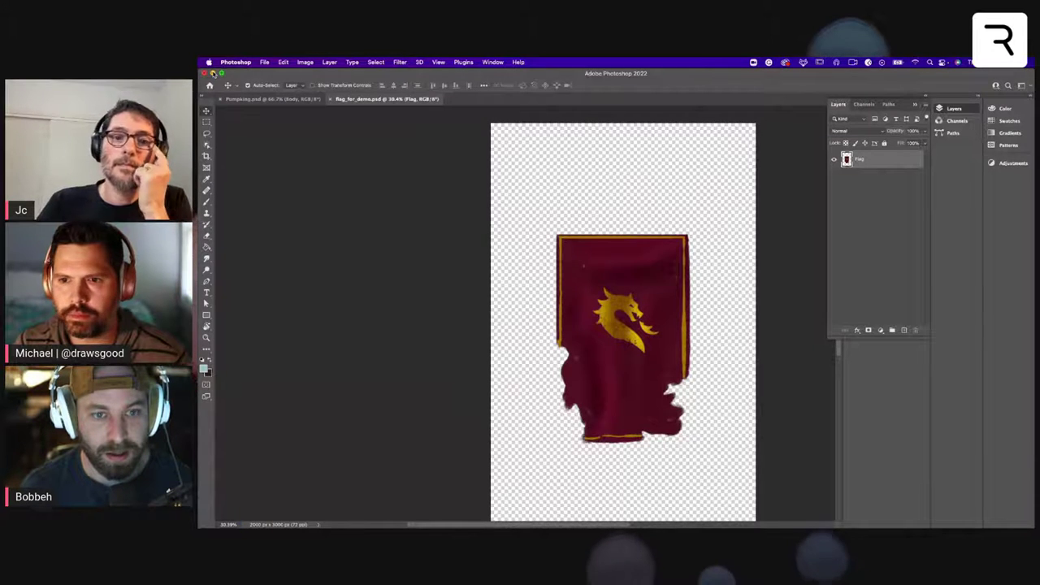
- Switch to the Rive editor, import flag_for_demo.psd from the desktop as an asset, and expand it
left_click(213, 73)
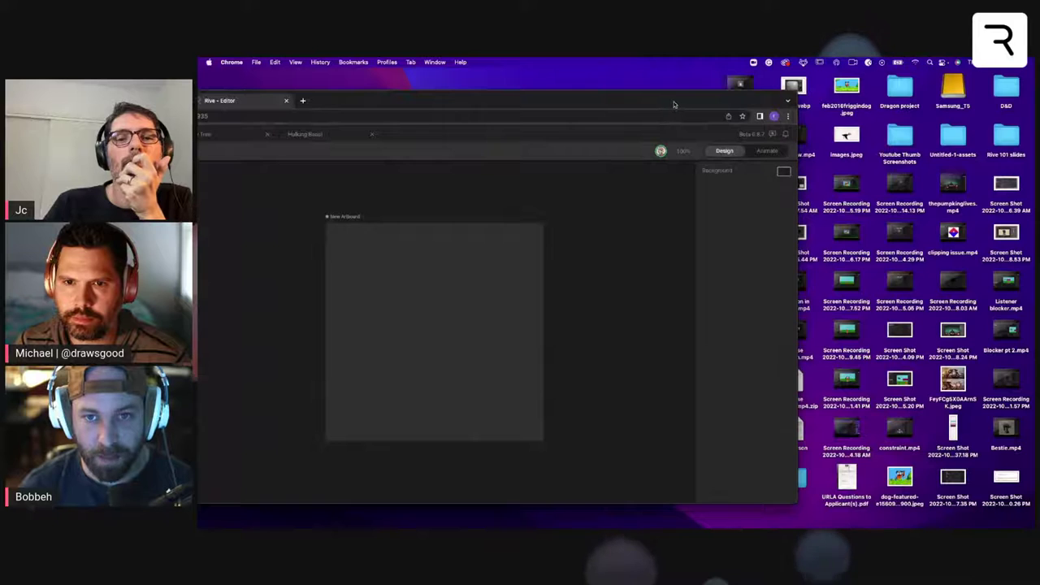
left_click_drag(674, 104, 550, 106)
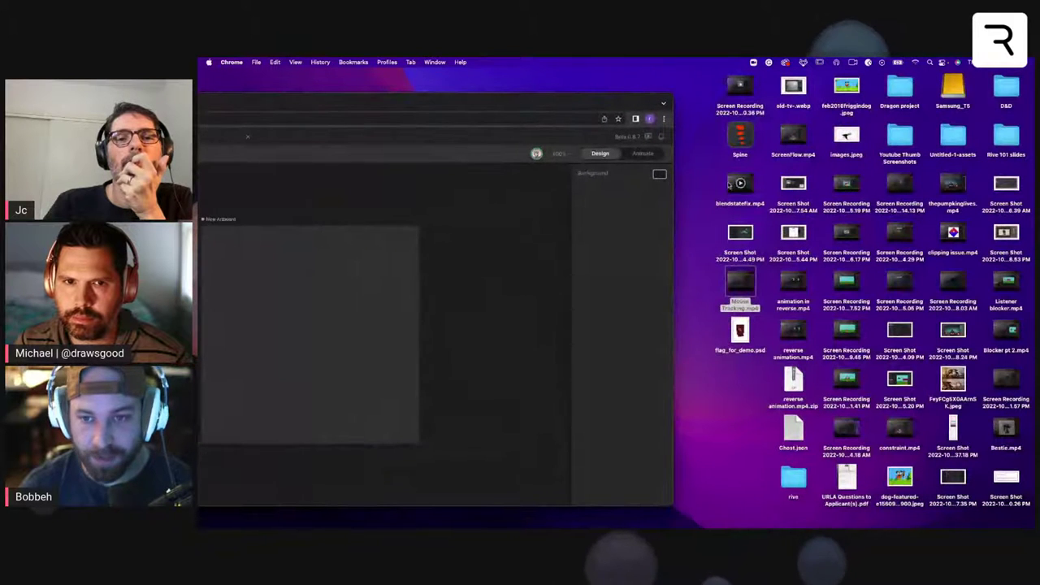
left_click(717, 175)
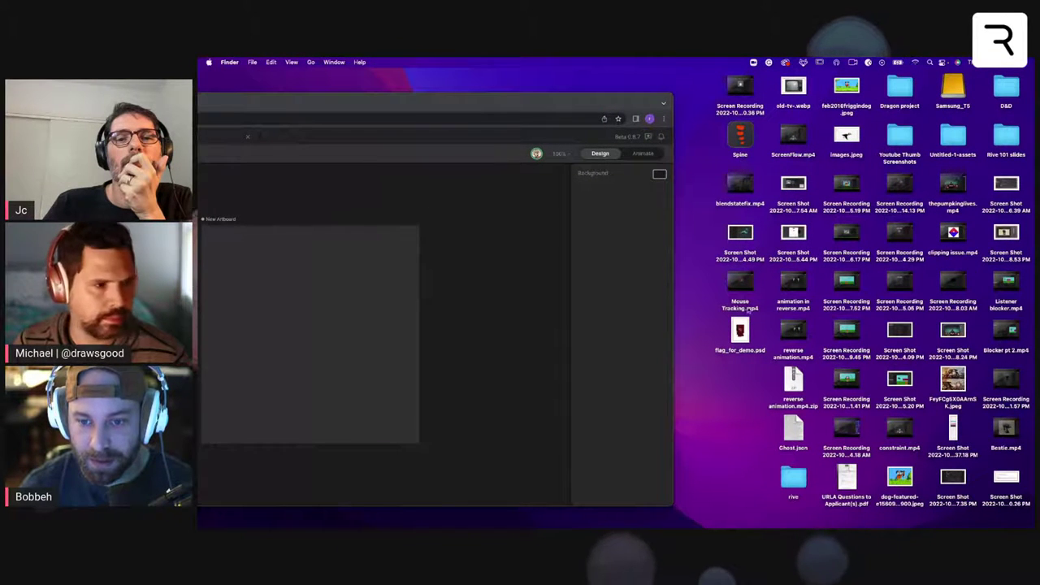
left_click_drag(745, 331, 328, 355)
left_click_drag(406, 107, 764, 85)
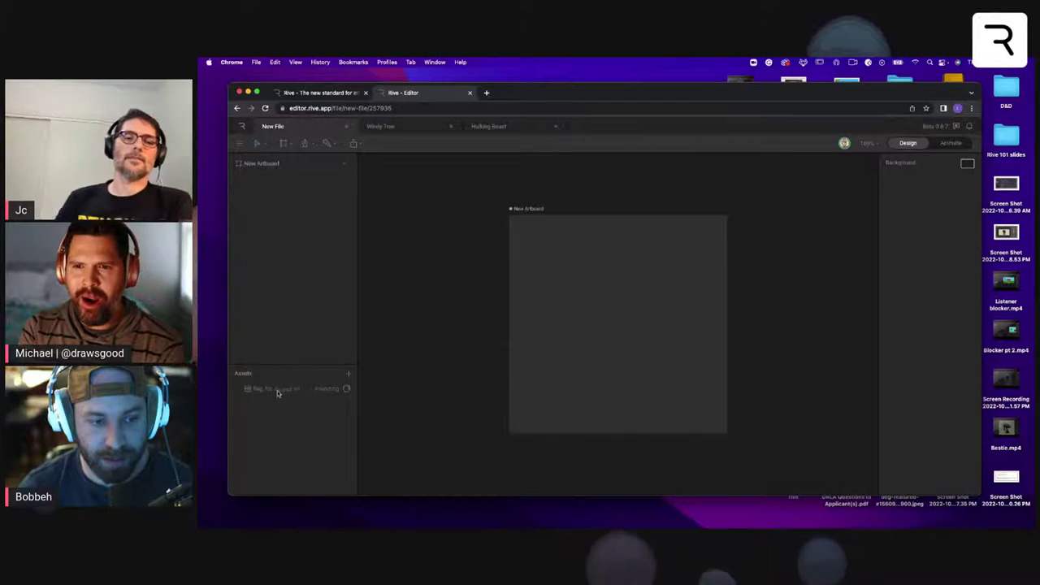
left_click(239, 391)
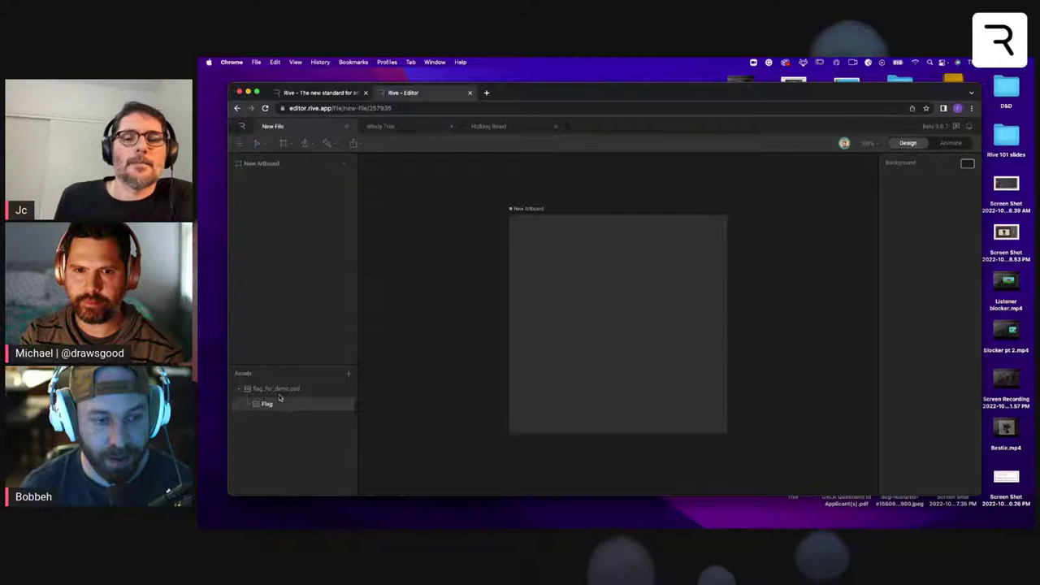
- Try placing the Flag image on the existing artboard at 26% scale, and delete it
left_click(513, 217)
left_click_drag(293, 399, 611, 276)
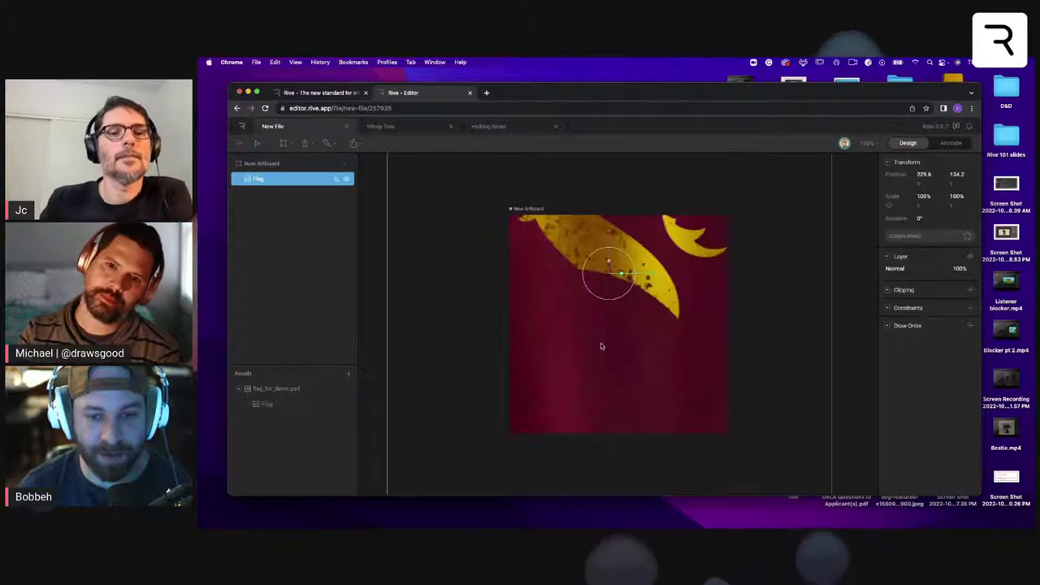
left_click_drag(602, 346, 605, 310)
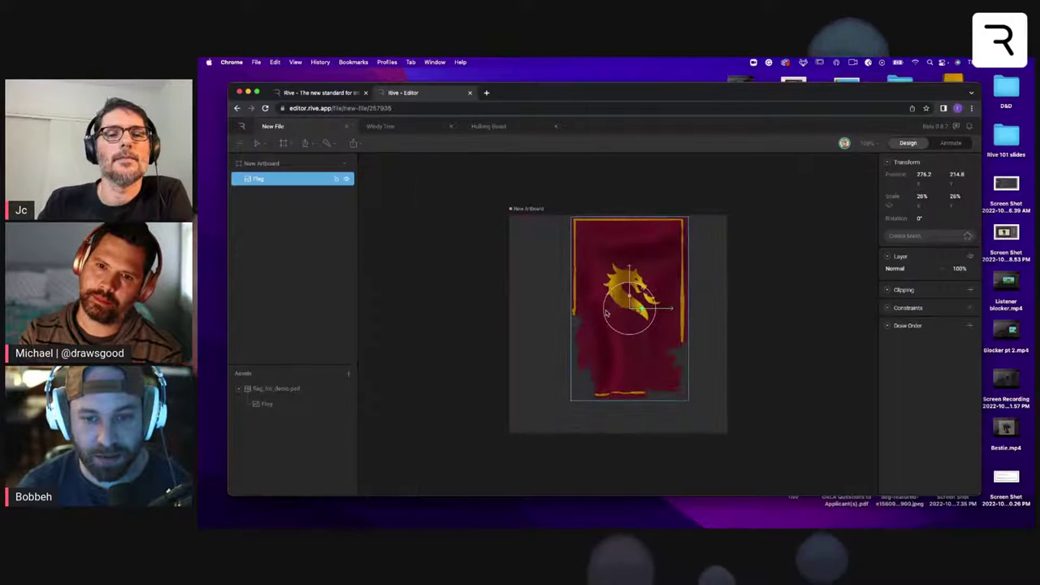
key("Delete")
- Delete the empty New Artboard and generate an artboard from the flag_for_demo.psd asset
left_click(527, 206)
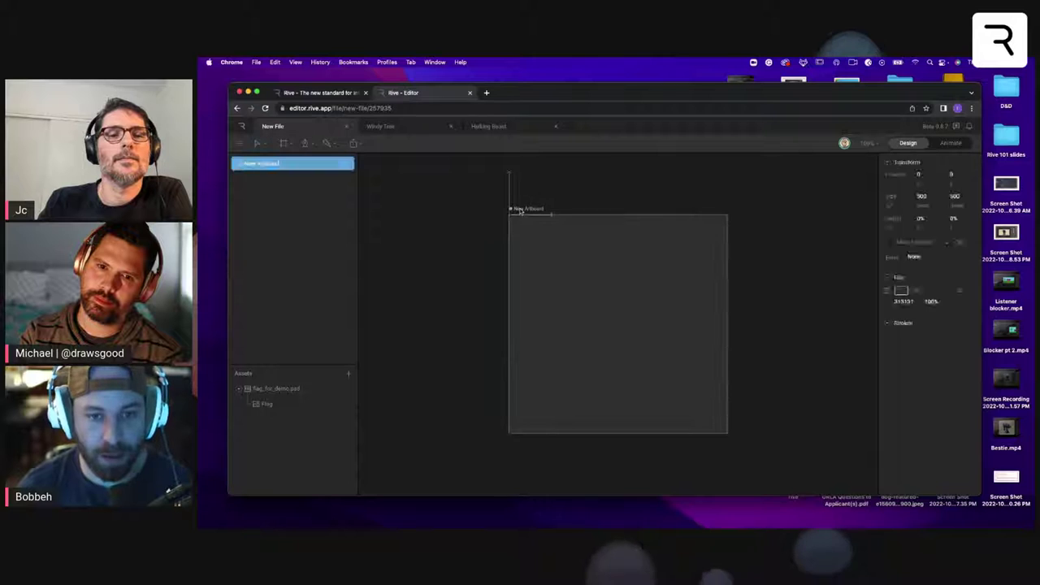
key("Delete")
right_click(310, 389)
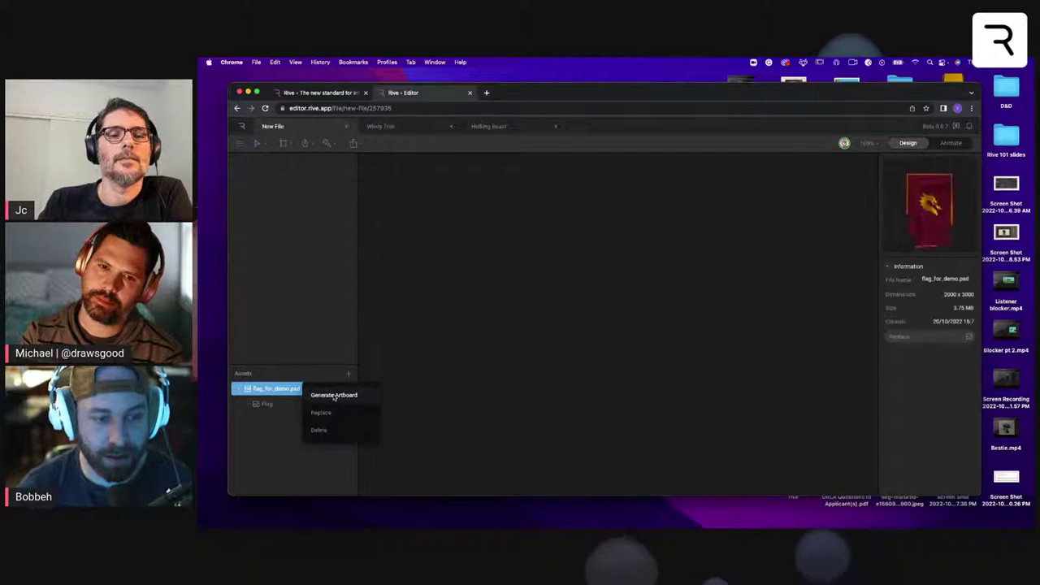
left_click(337, 394)
- Try moving the flag on its generated artboard, undo the move, and deselect it
left_click(748, 325)
left_click_drag(631, 317, 620, 297)
key("super+z")
left_click(711, 325)
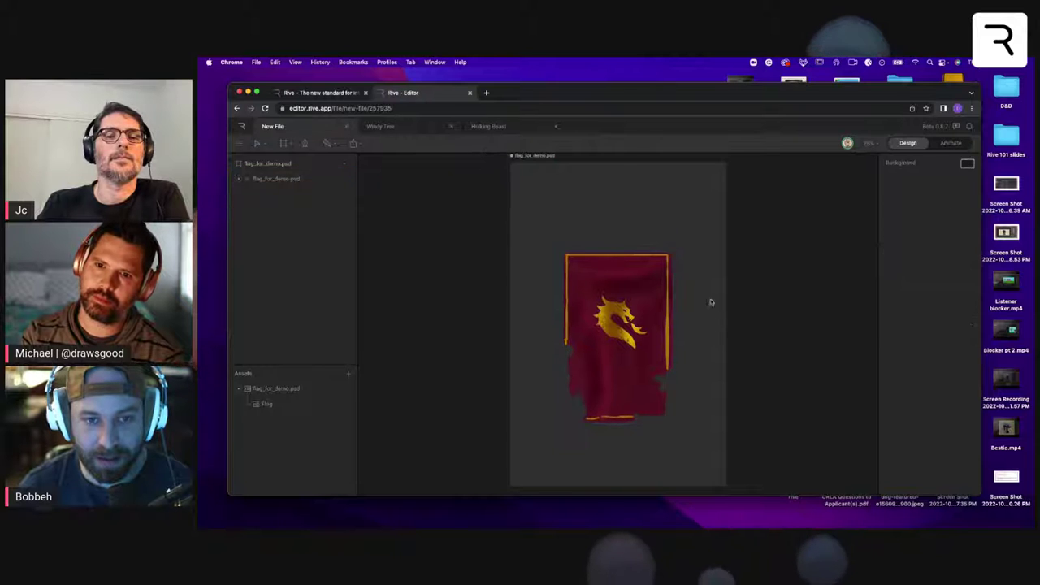
left_click(616, 318)
left_click(692, 316)
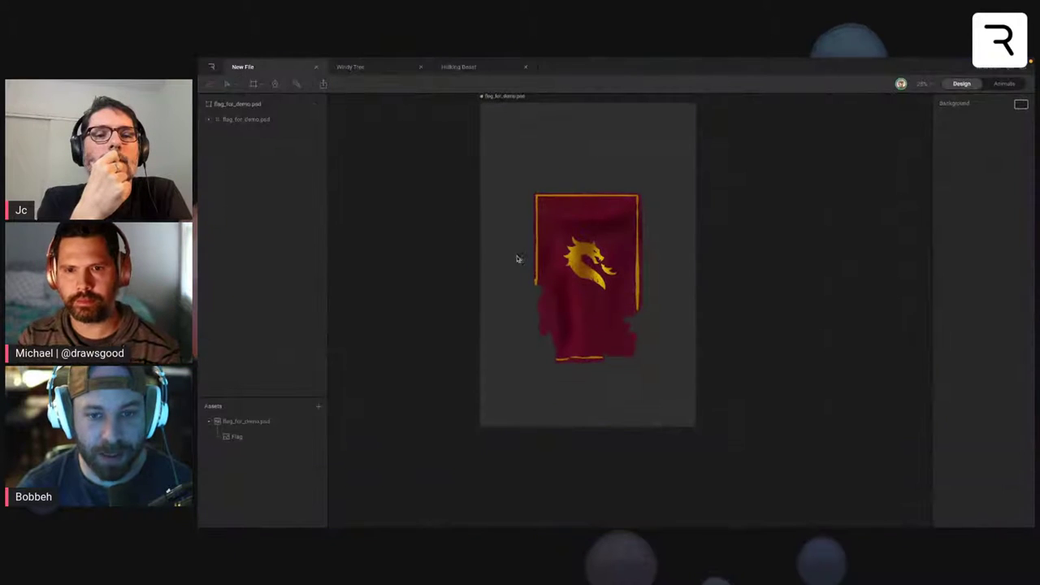
- Draw a single horizontal root bone along the flag's top edge, from its left corner to its right corner
left_click_drag(518, 259, 543, 320)
scroll(599, 350, "up", 5)
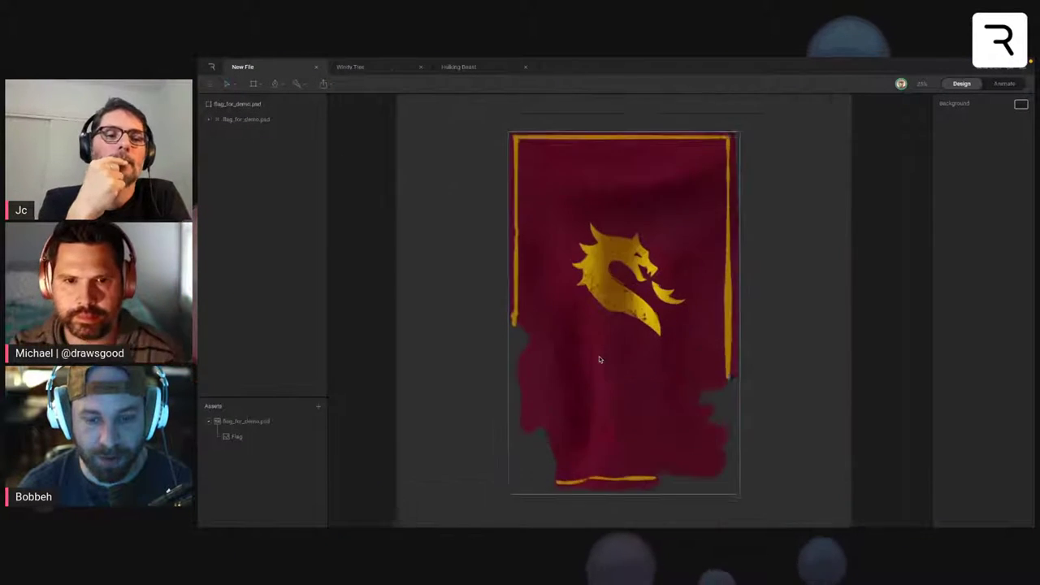
scroll(604, 352, "down", 5)
scroll(604, 351, "up", 3)
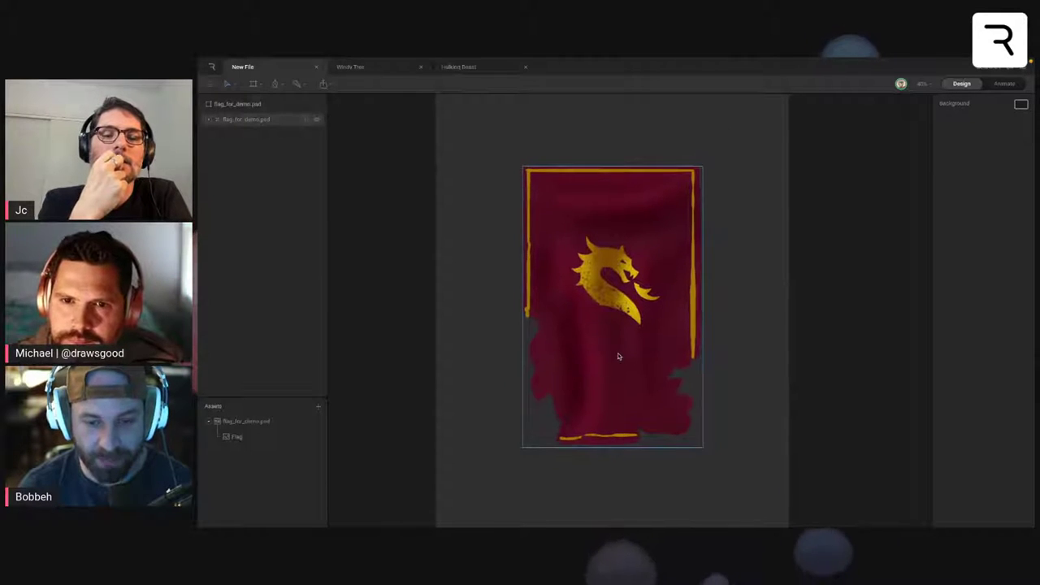
scroll(623, 359, "down", 2)
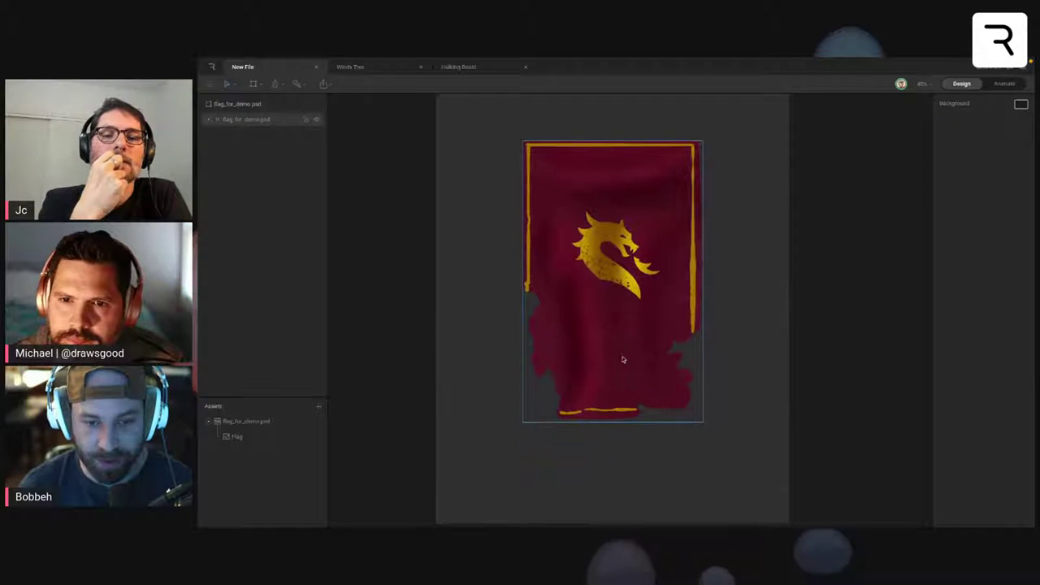
left_click(522, 139)
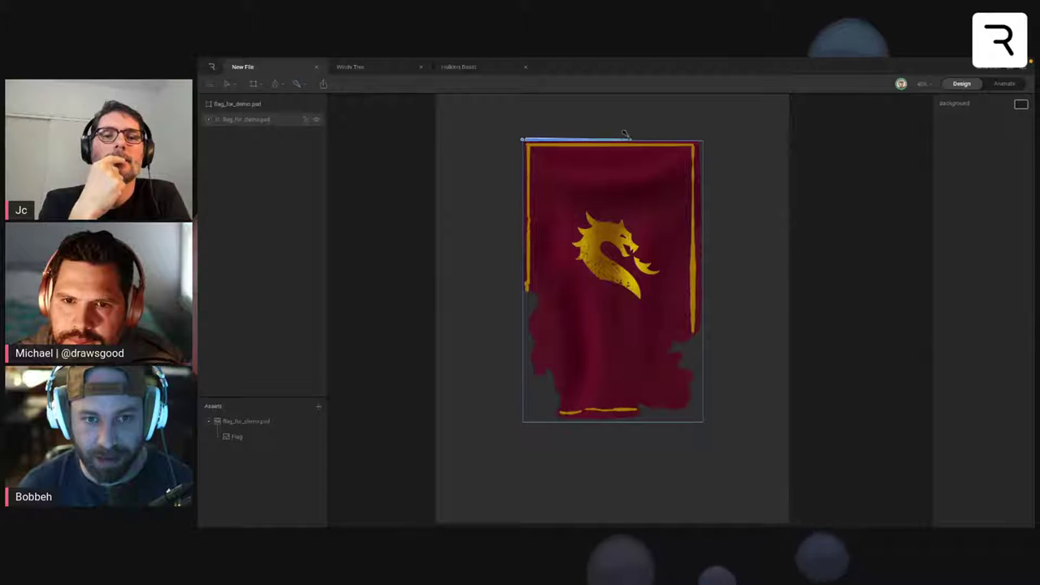
left_click(697, 136)
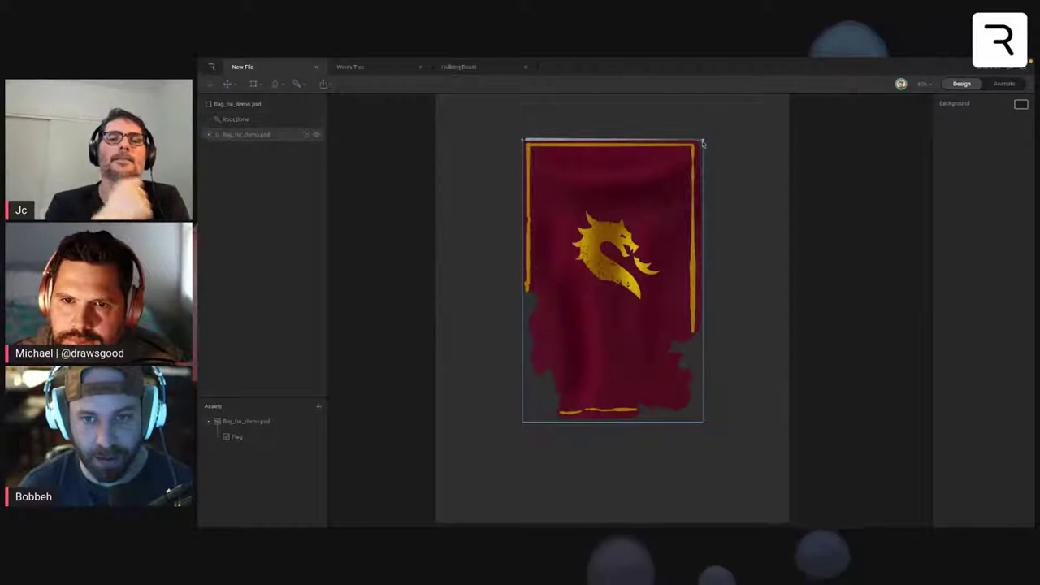
- Draw a vertical chain of three bones down the flag's centre, from the top edge's midpoint to the bottom edge
left_click(611, 138)
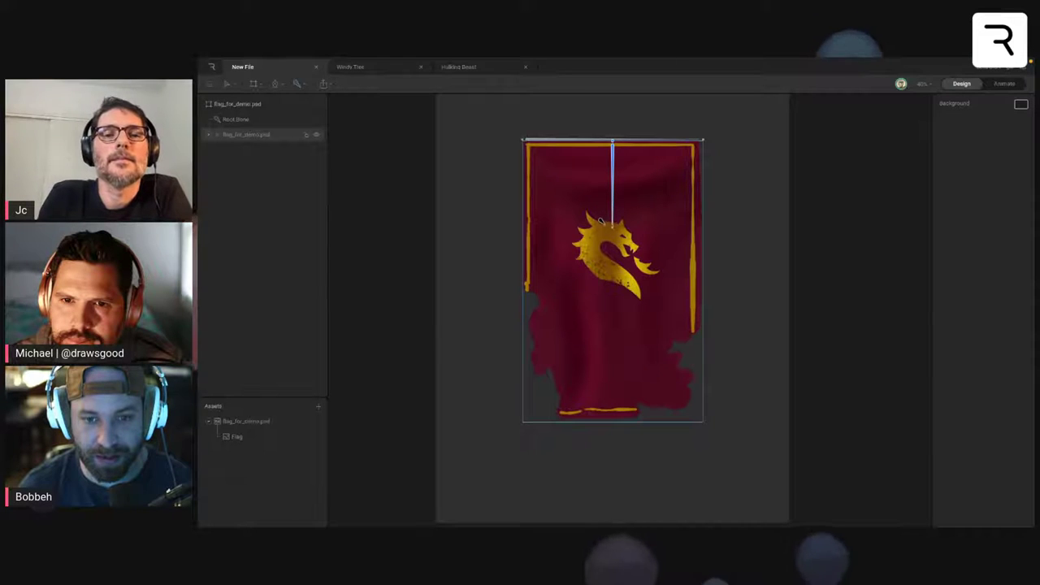
left_click(602, 222)
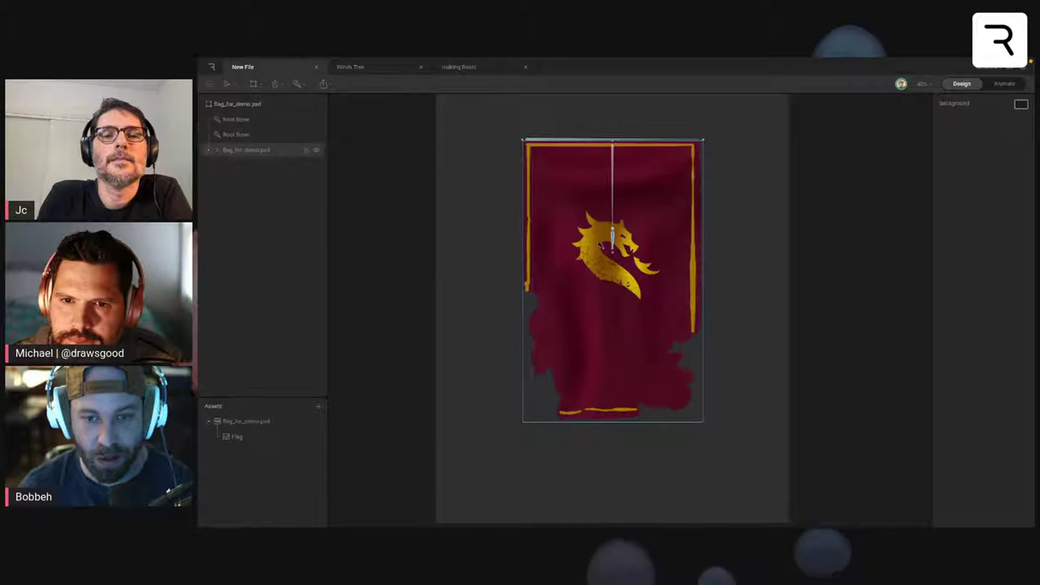
left_click(600, 328)
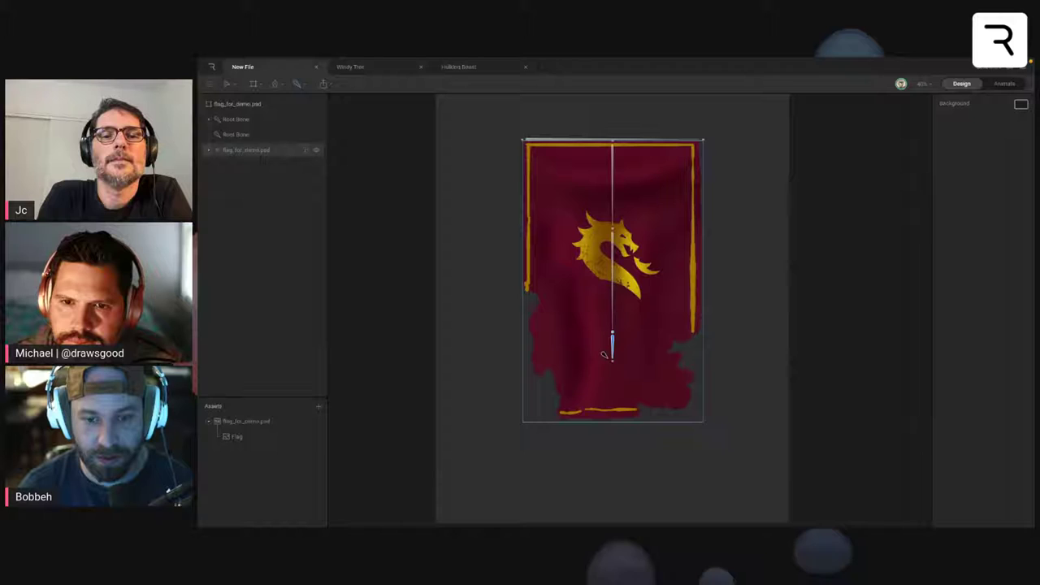
left_click(605, 419)
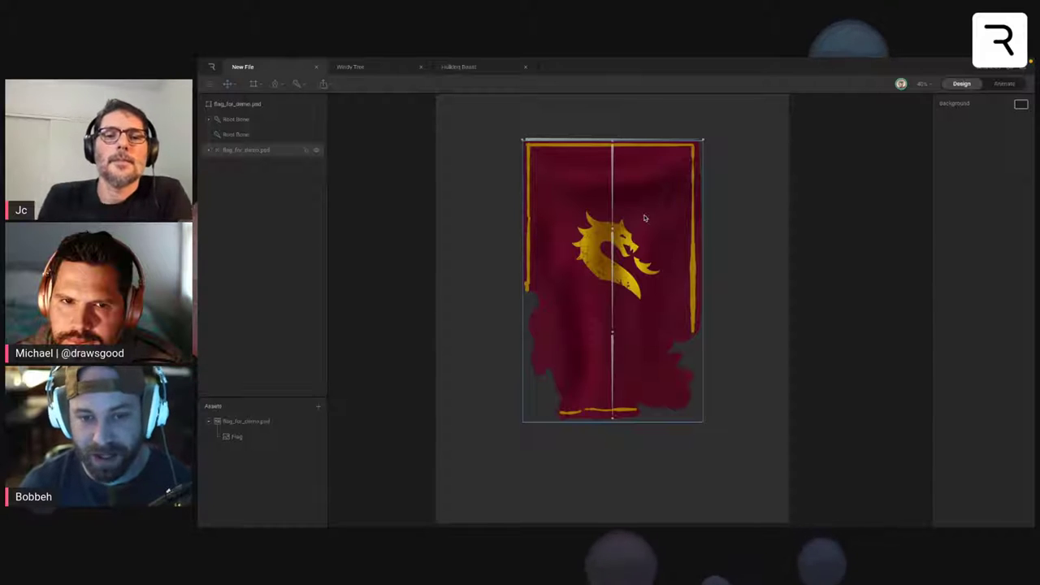
left_click(820, 135)
- Hide the bones on the canvas and create a mesh for the Flag image
left_click(923, 83)
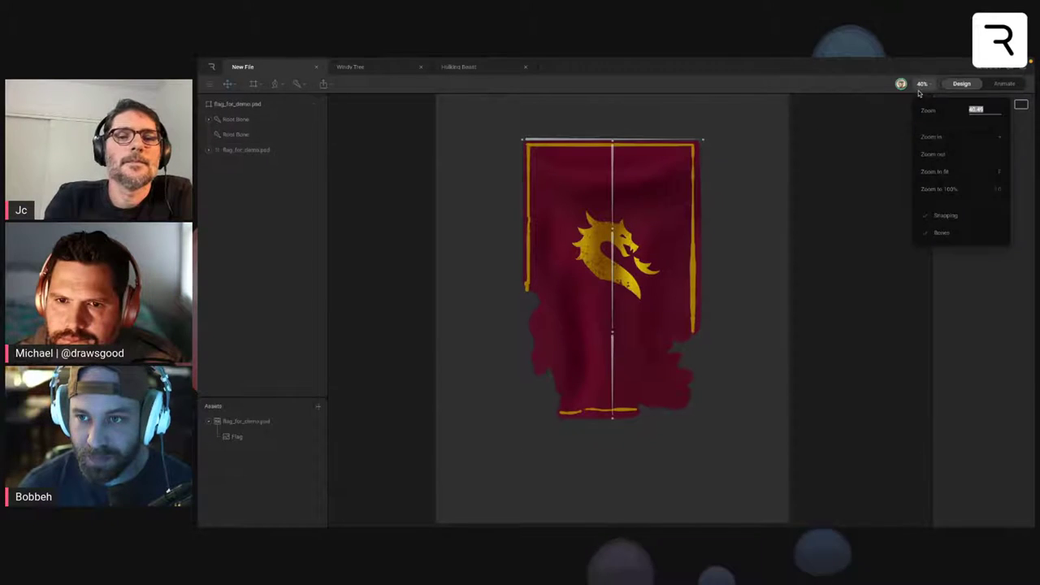
left_click(922, 234)
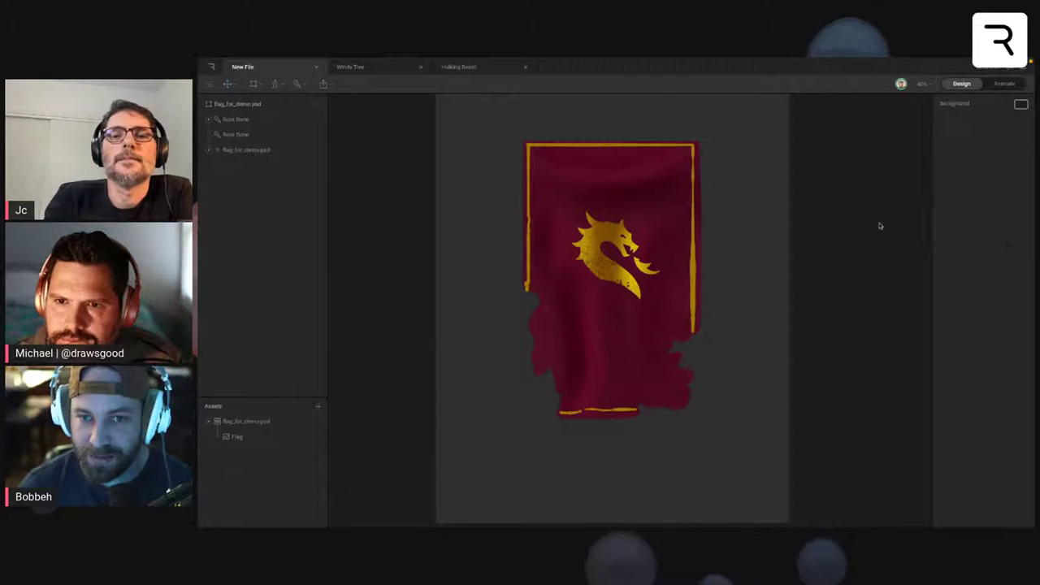
left_click(640, 208)
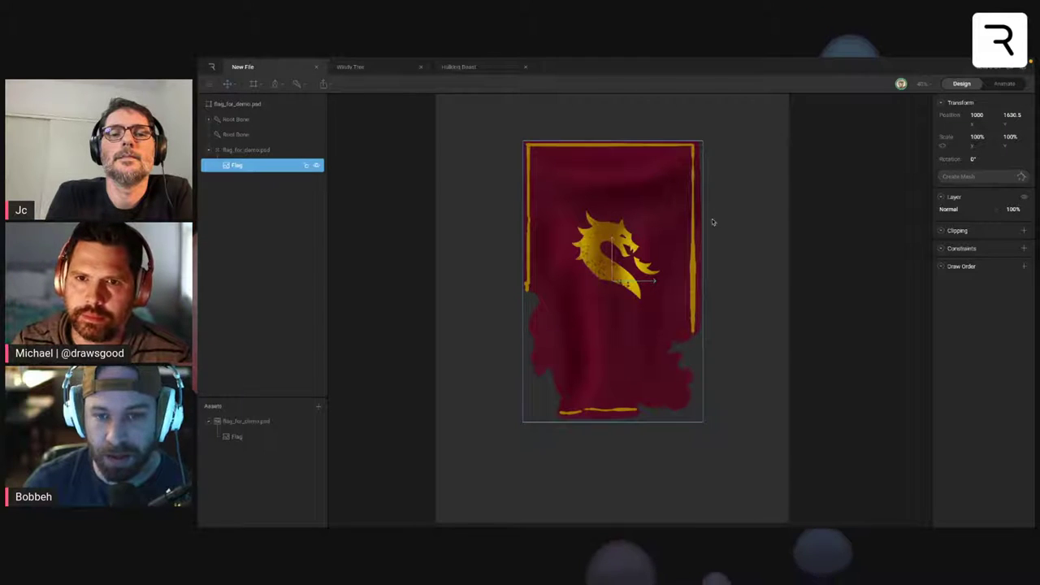
left_click(970, 179)
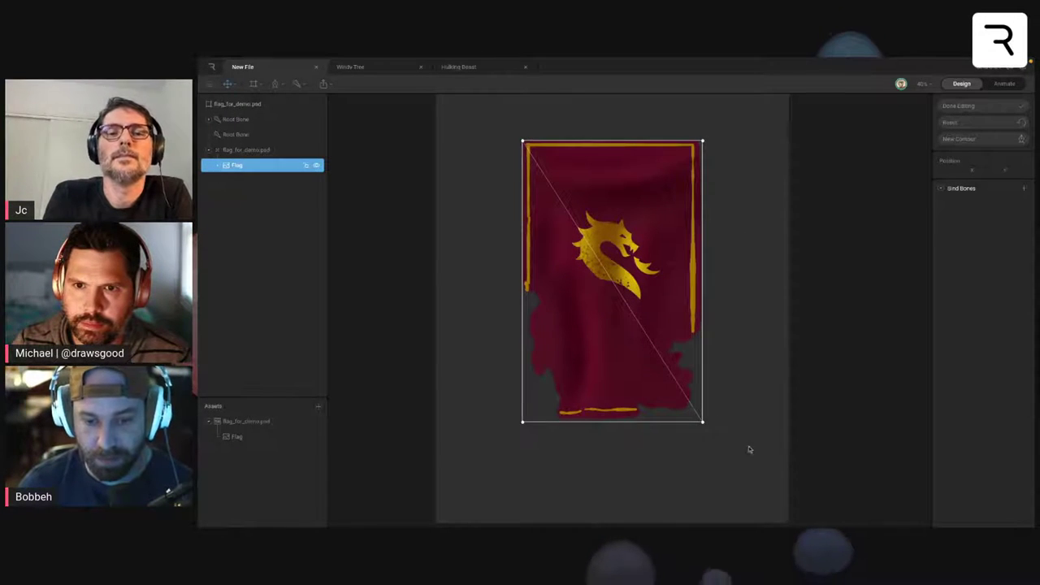
- Try moving the mesh's two bottom corner vertices together, and undo the move
left_click(703, 423)
left_click(522, 423, "shift")
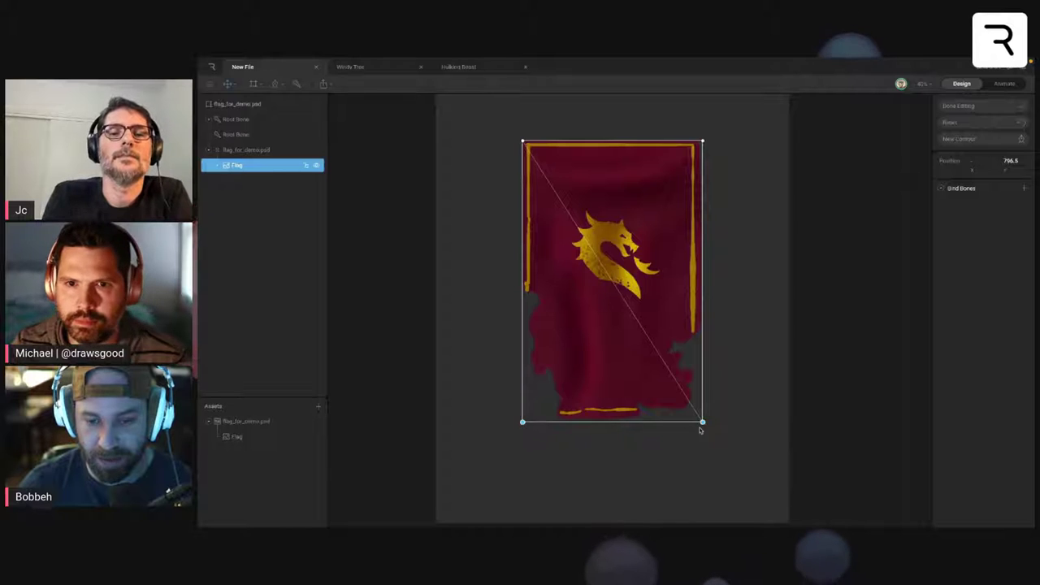
left_click_drag(702, 422, 762, 410)
key("super+z")
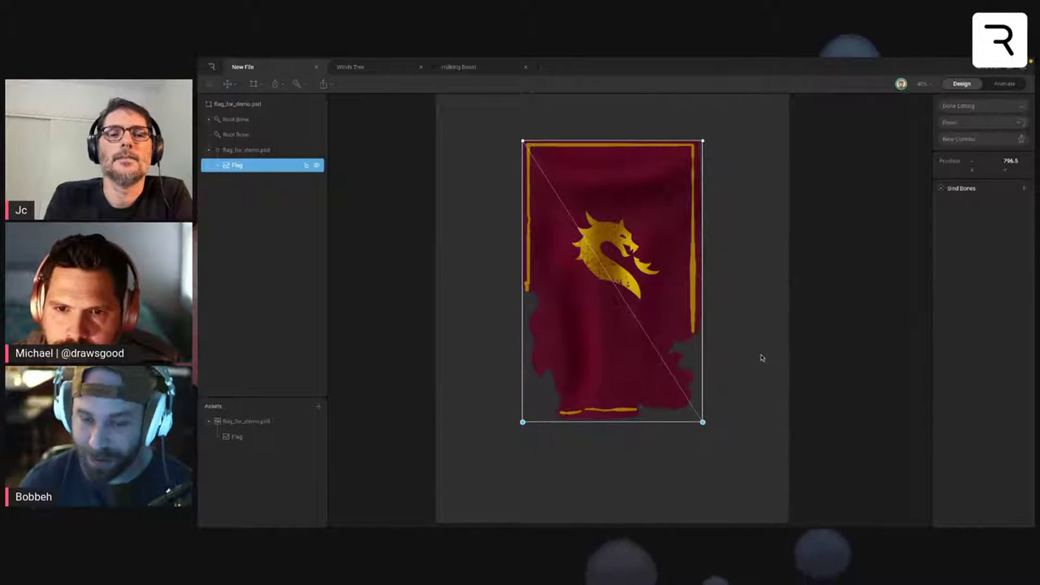
- Add a mesh vertex about midway down each side edge of the flag
key("Escape")
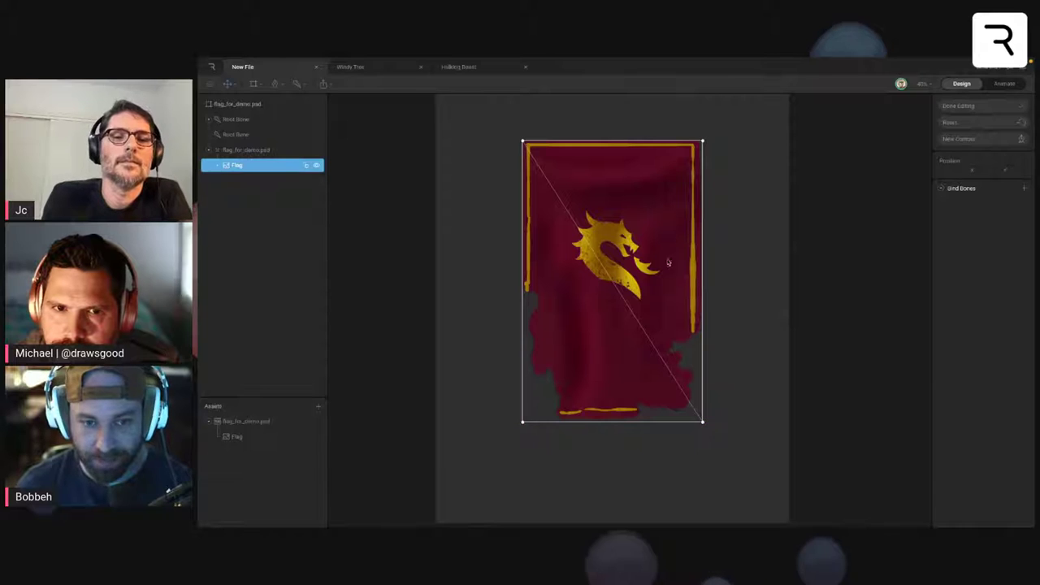
left_click(523, 285)
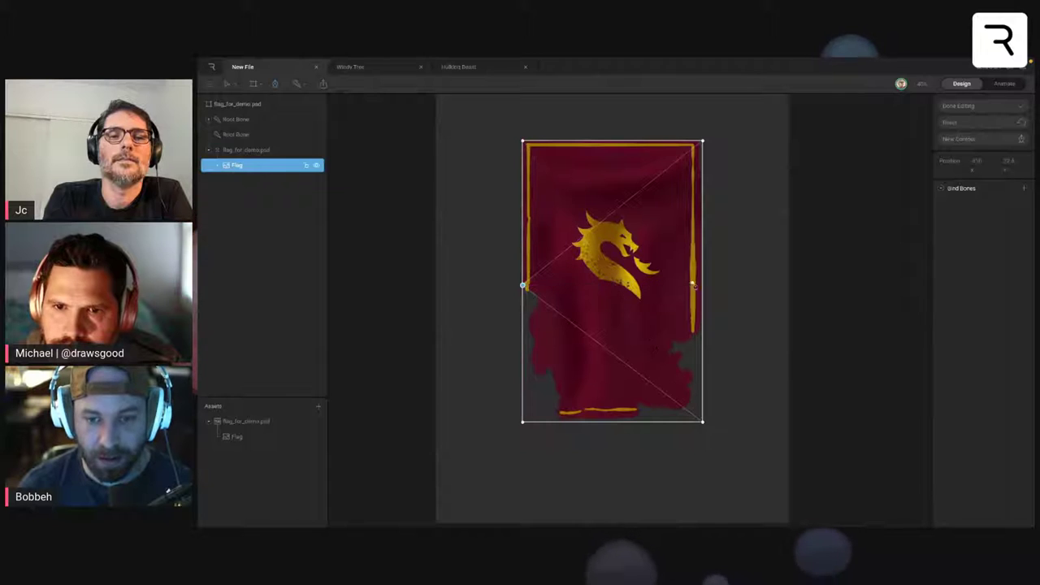
left_click(703, 287)
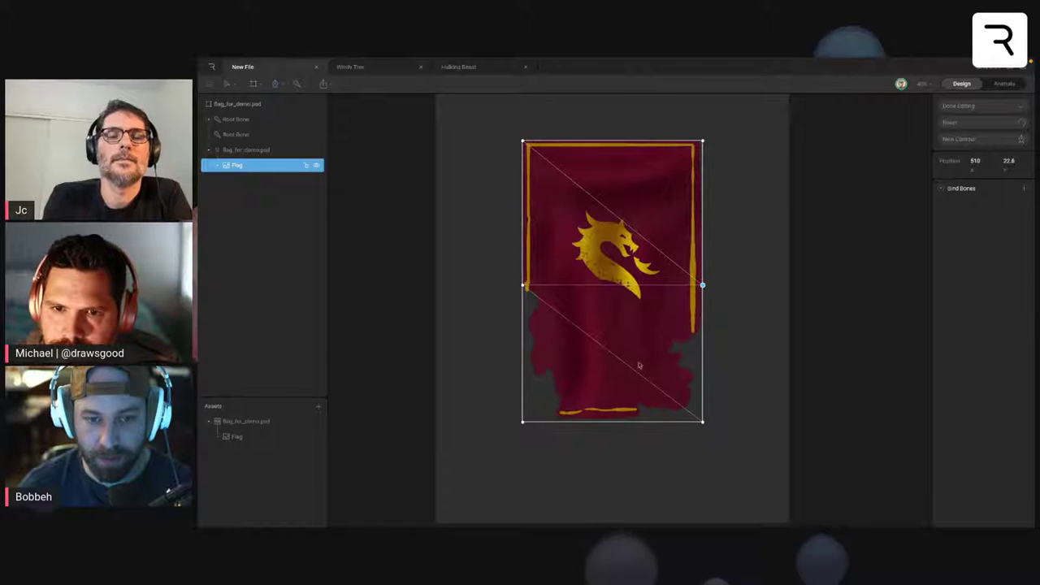
- Try shifting the bottom and middle vertex pairs of the flag mesh sideways, and undo those moves
left_click_drag(500, 384, 769, 452)
left_click_drag(703, 422, 641, 425)
left_click_drag(489, 266, 642, 286)
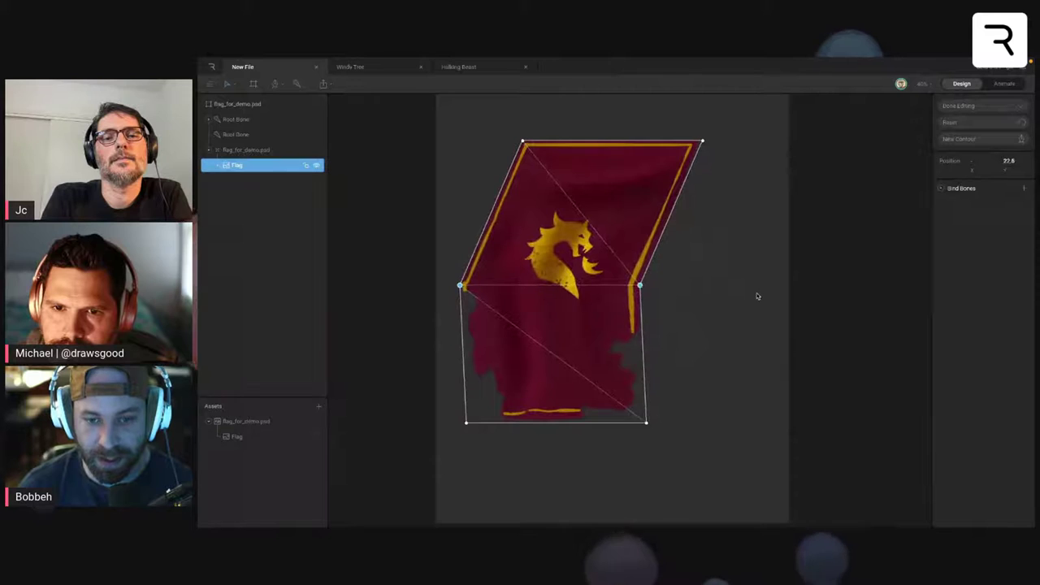
key("super+z")
key("super+z")
key("super+z")
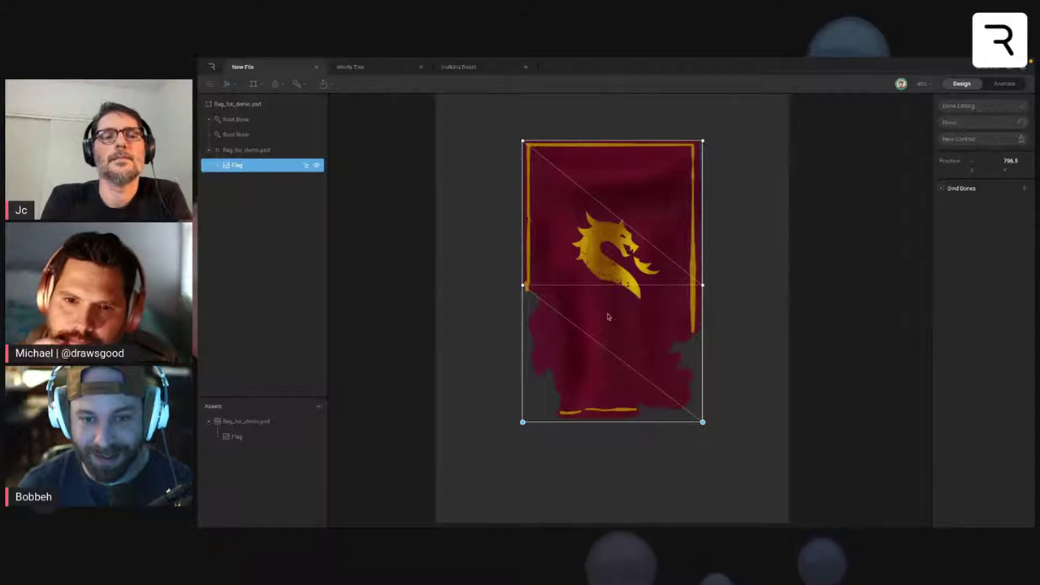
- Finish editing the mesh and show the bones on the canvas again
left_click(941, 111)
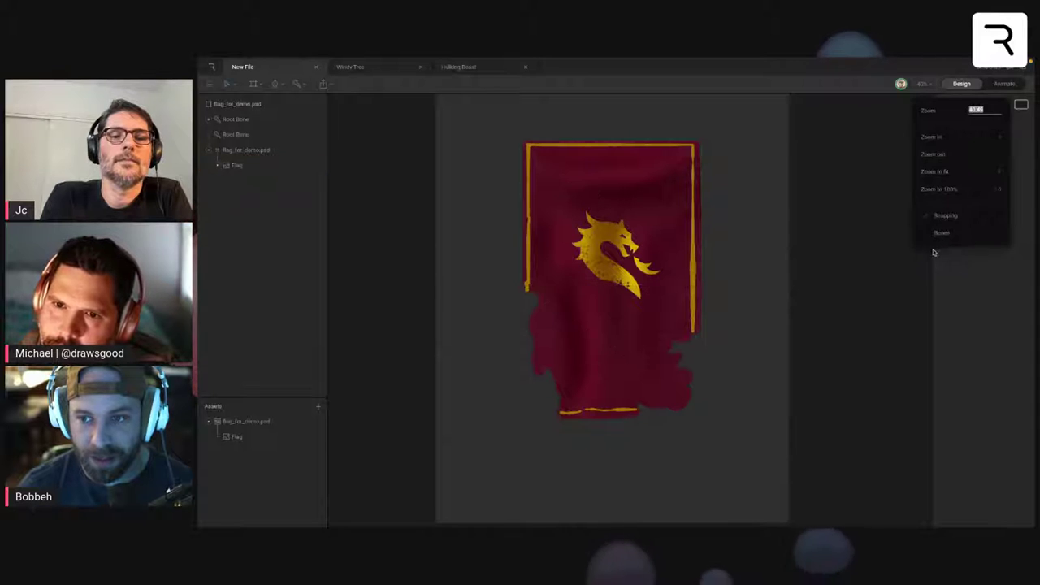
left_click(662, 279)
key("Return")
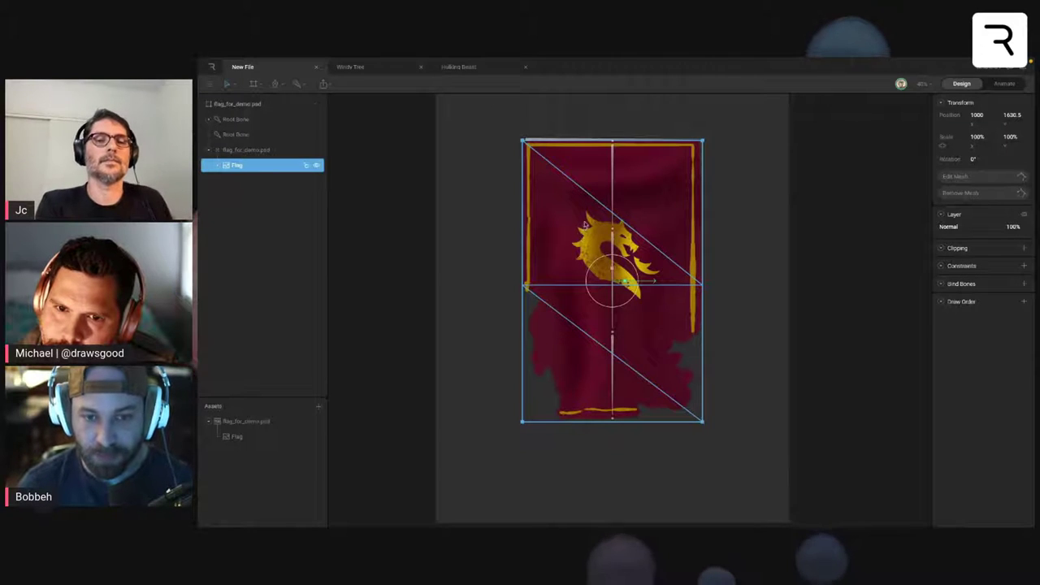
- Compare the mesh with the vertical chain's inner joints, and delete the two middle side-edge vertices from the Flag mesh
scroll(580, 233, "up", 3)
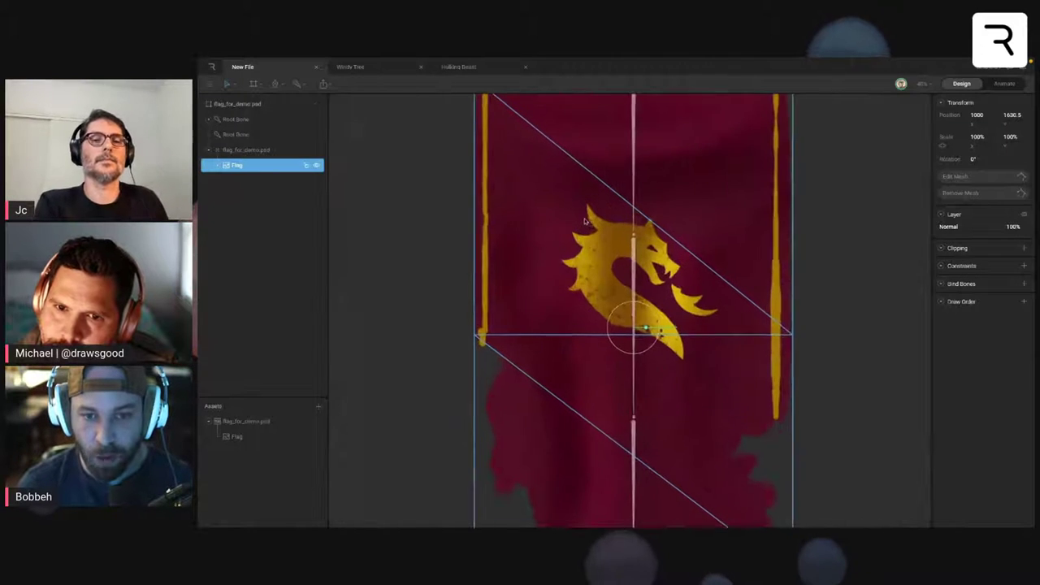
left_click(633, 237)
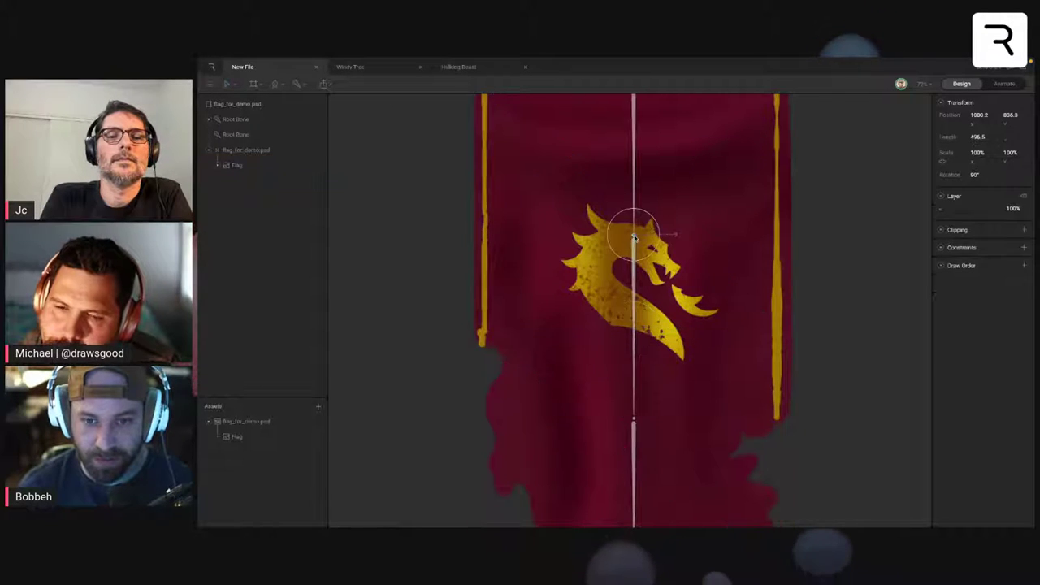
left_click(635, 421)
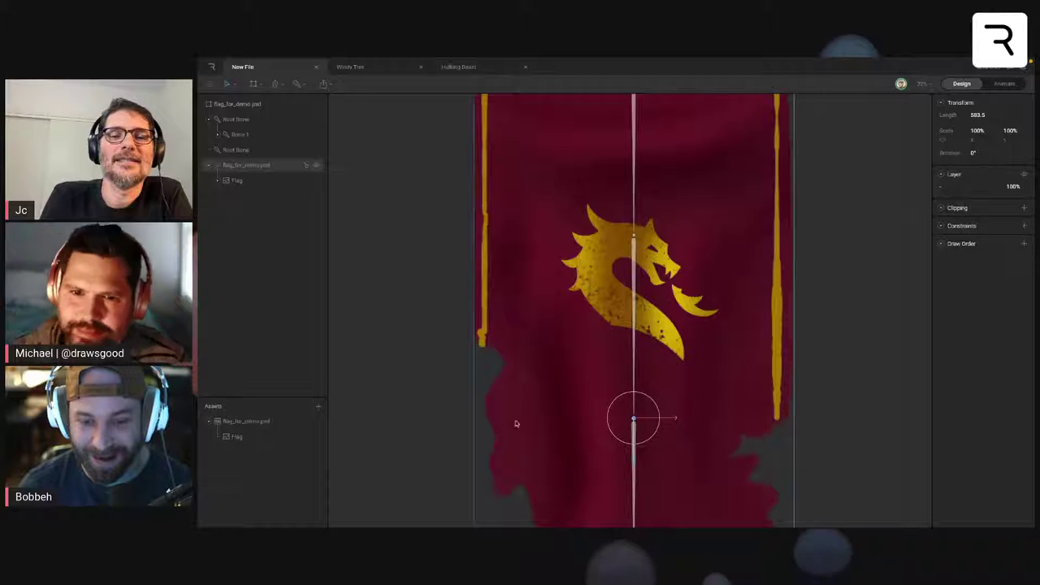
double_click(712, 332)
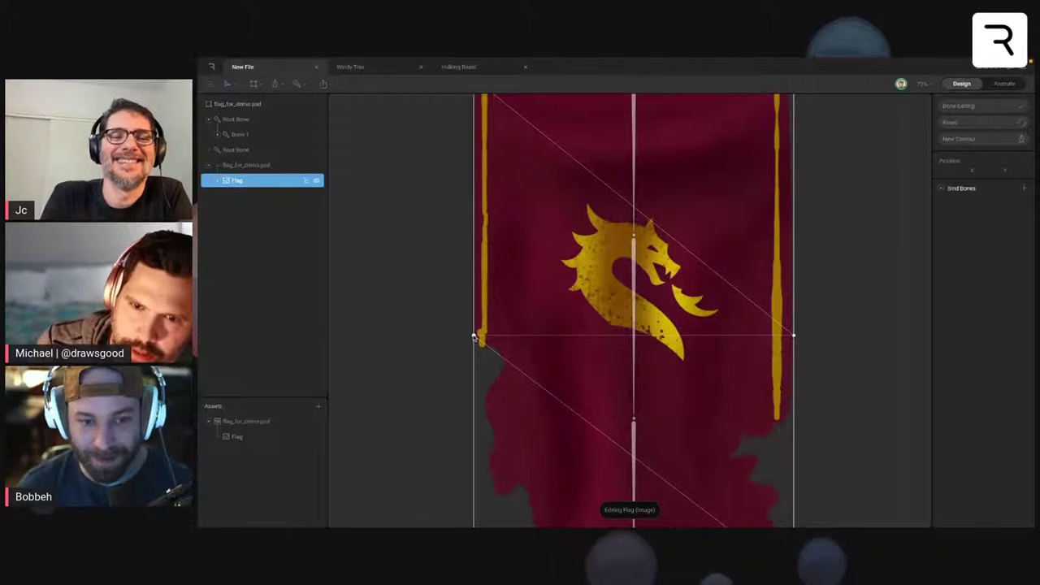
key("BackSpace")
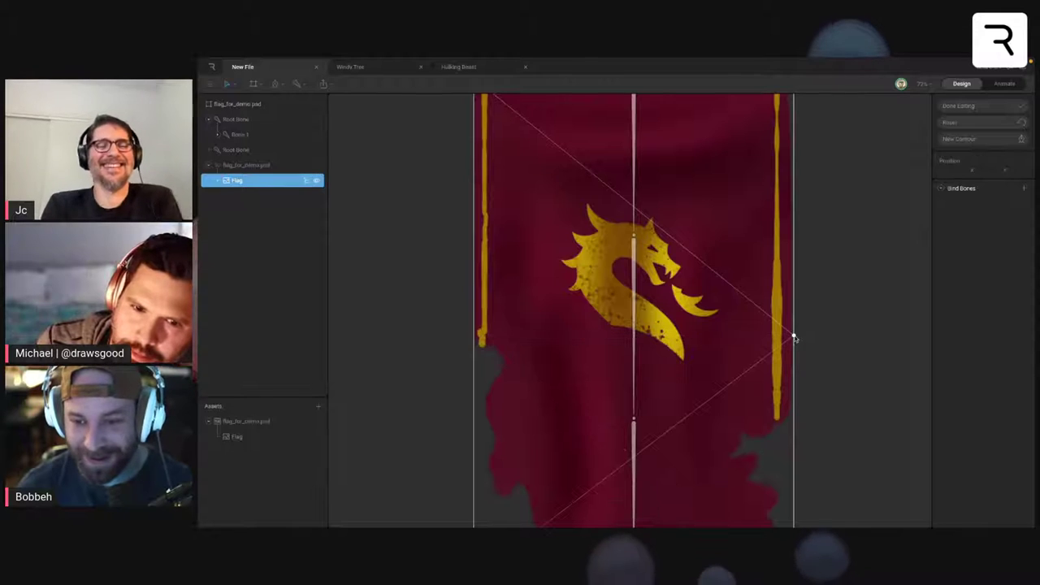
left_click(794, 335)
key("BackSpace")
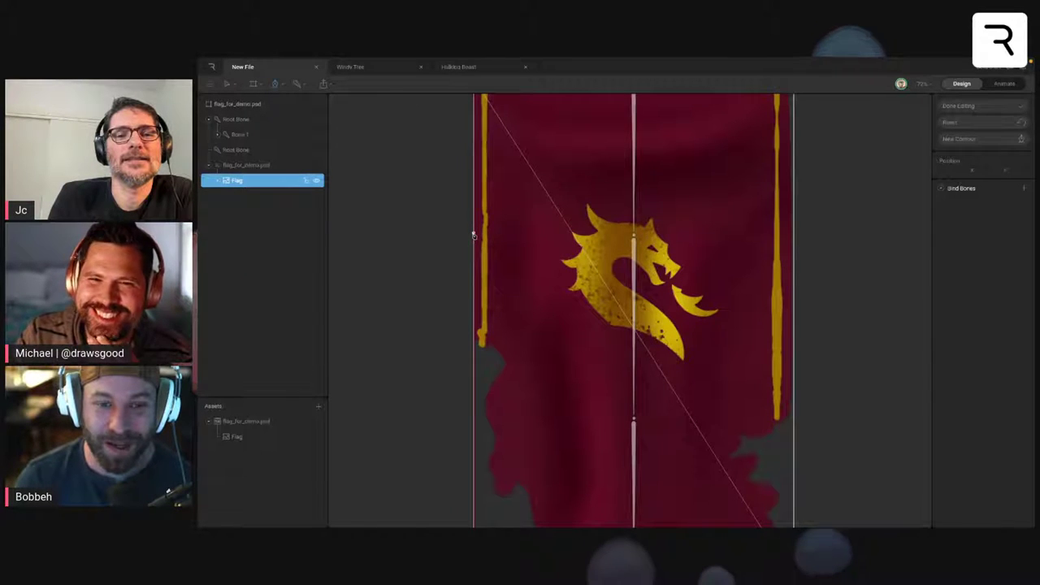
- Add mesh vertices on both side edges of the flag, level with each of the vertical chain's two inner joints
left_click_drag(474, 235, 794, 237)
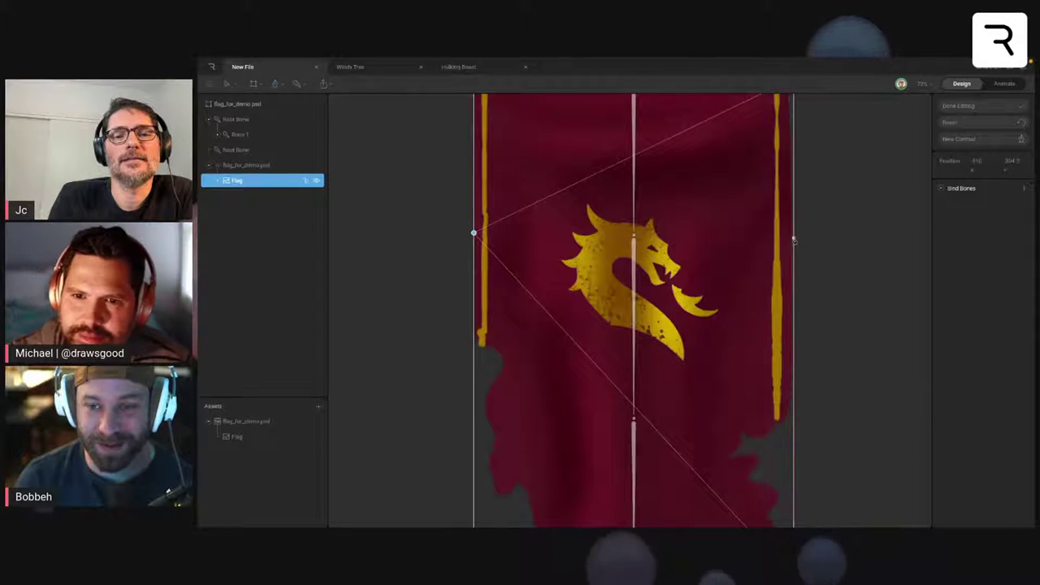
left_click(794, 236)
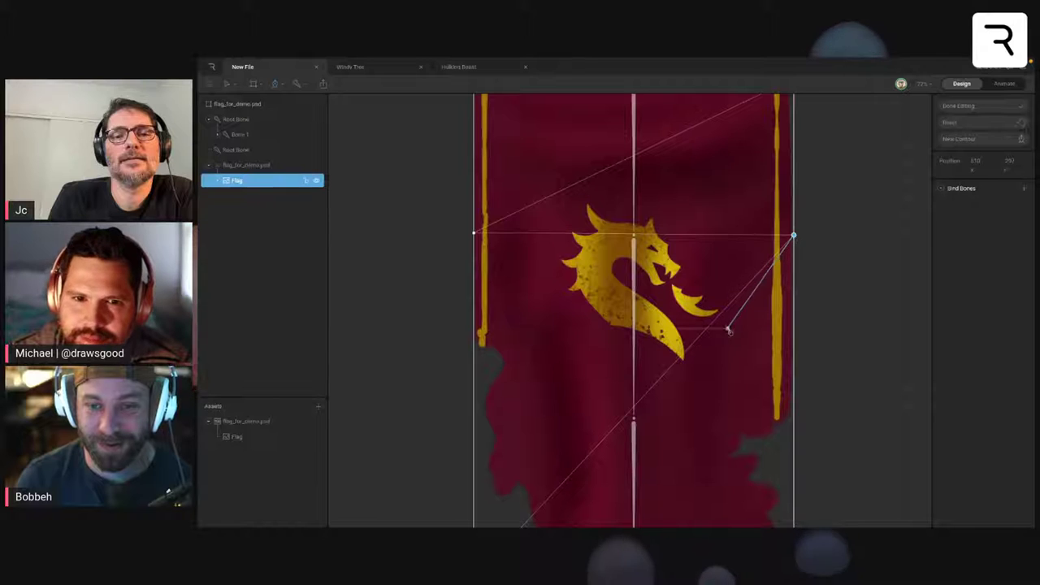
left_click_drag(696, 426, 700, 335)
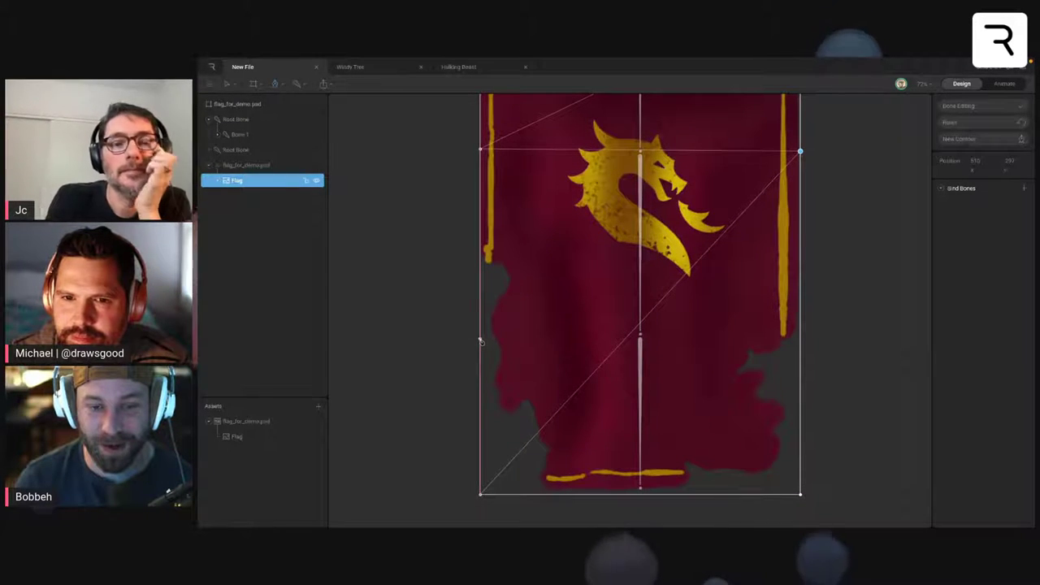
left_click(481, 341)
left_click(801, 336)
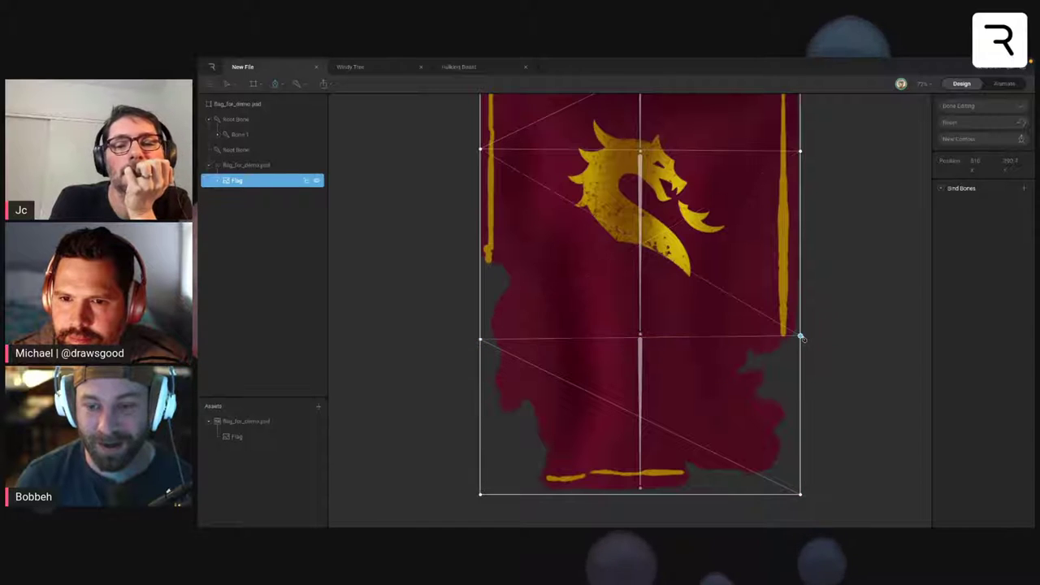
scroll(853, 309, "down", 5)
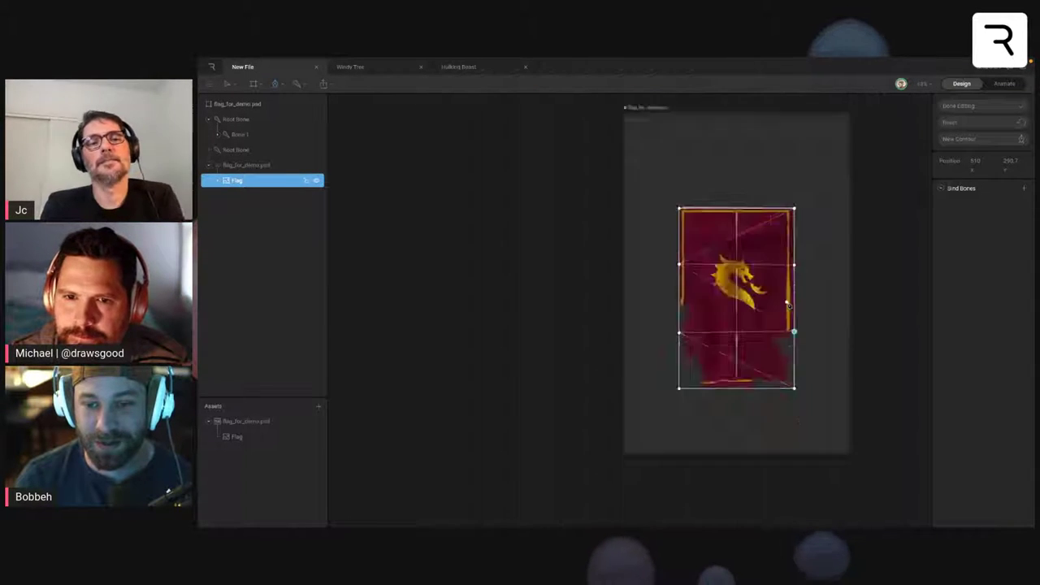
scroll(800, 311, "up", 8)
scroll(801, 311, "down", 5)
scroll(801, 311, "up", 2)
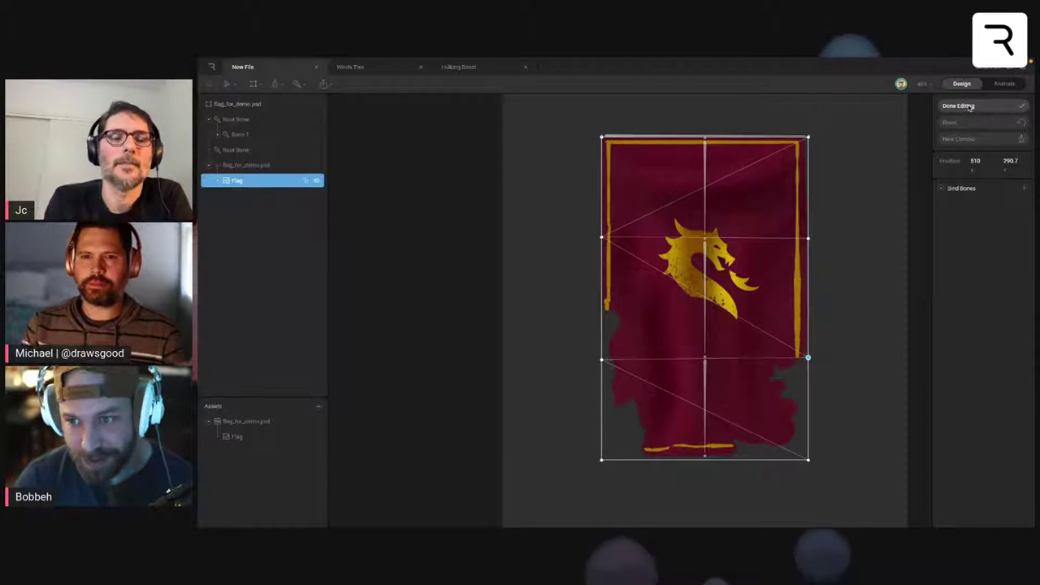
- Bind the Flag mesh to the horizontal root bone and all three bones of the vertical chain
left_click(1023, 189)
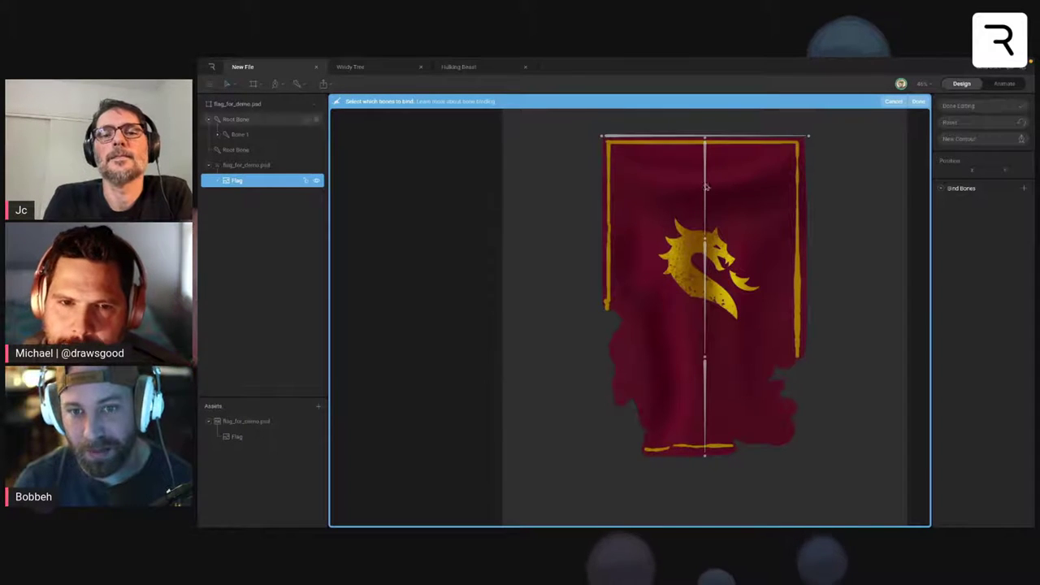
left_click(710, 140)
left_click(707, 183)
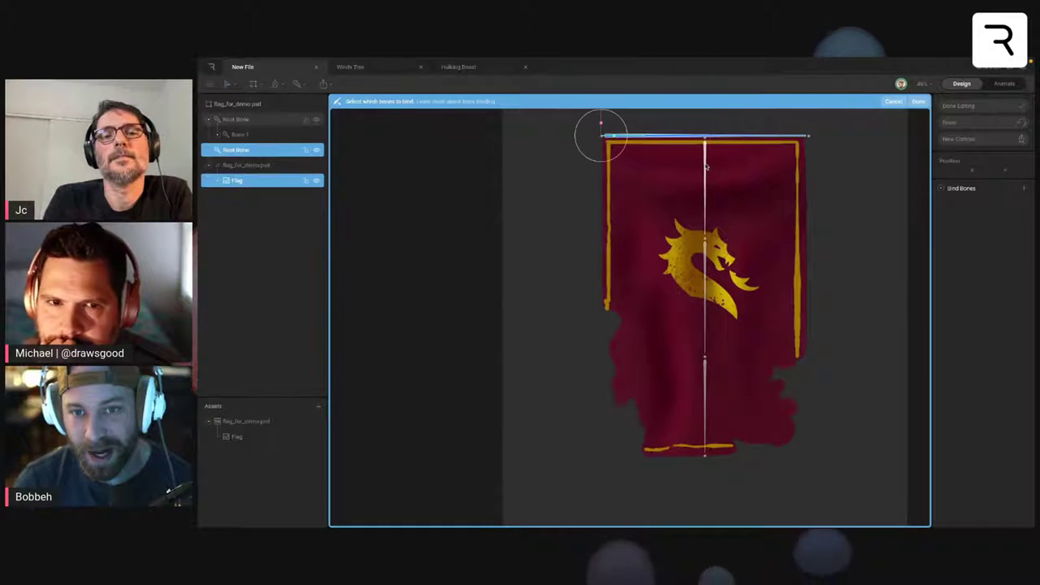
left_click(705, 256)
left_click(702, 431)
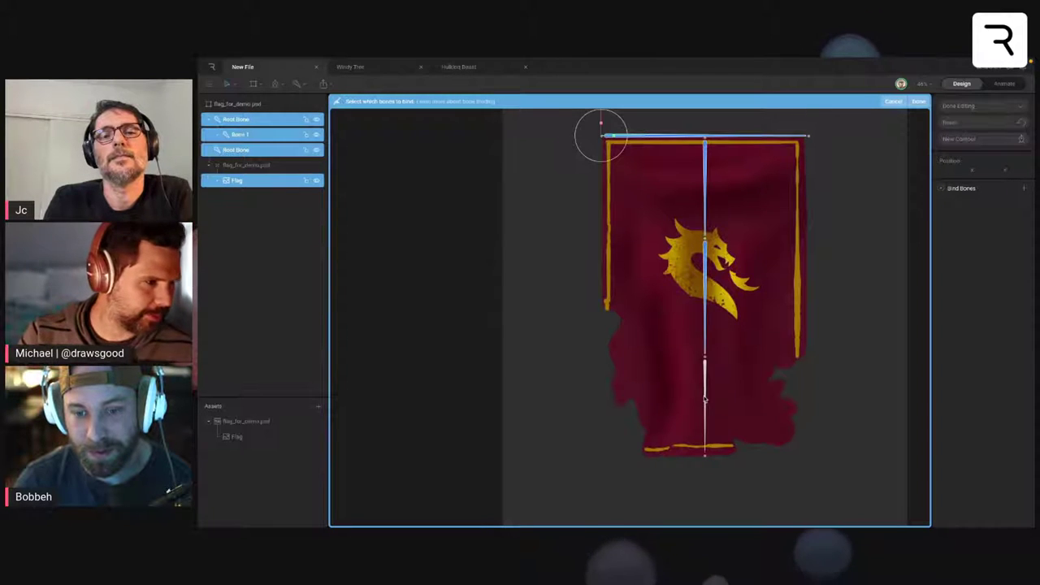
key("Return")
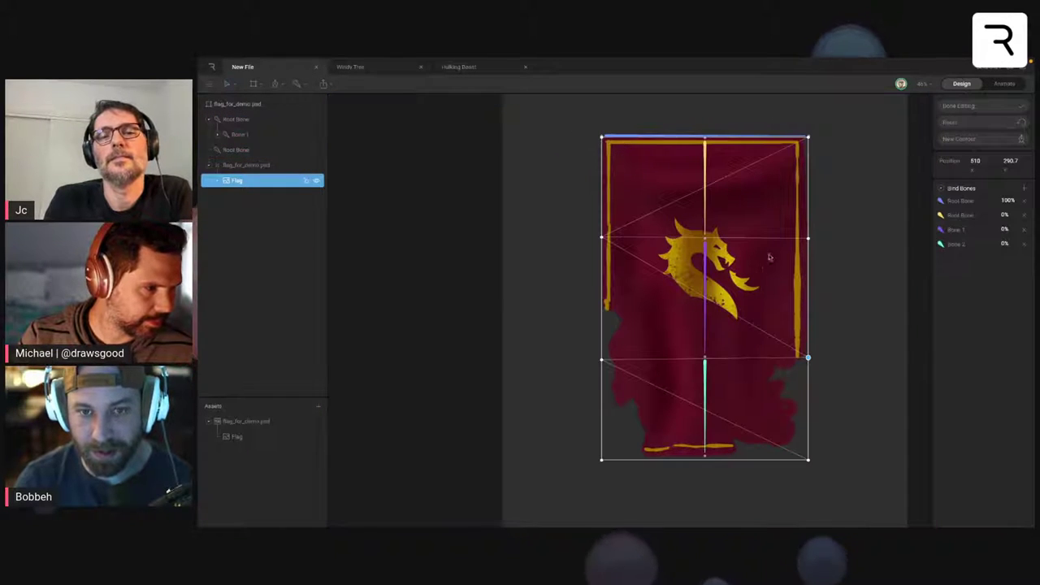
- Check the top vertices' bone weights, and weight the second-row vertex pair 50% to the vertical Root Bone and 50% to Bone 1
left_click_drag(581, 127, 818, 155)
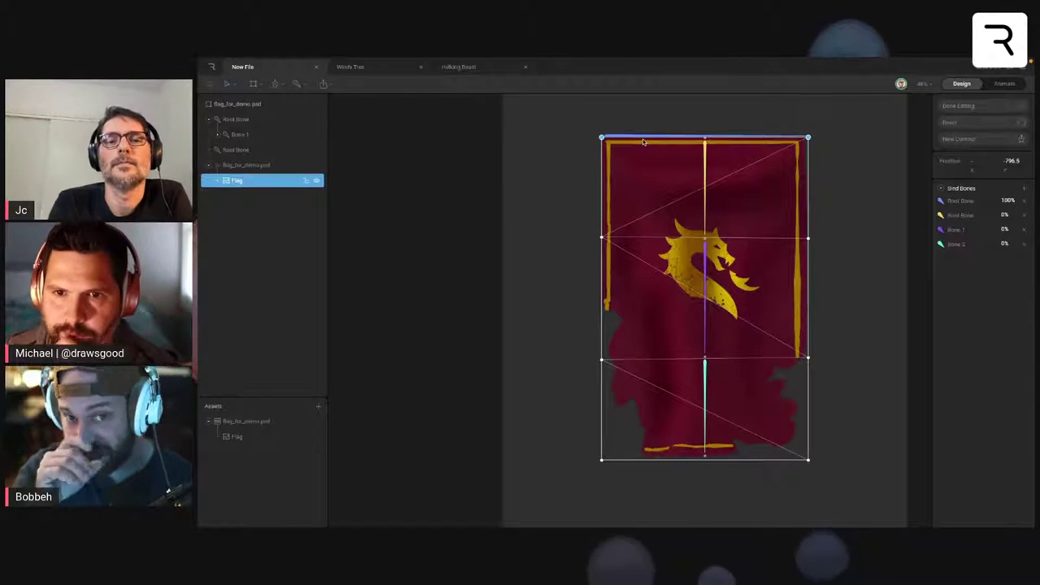
left_click(747, 272)
left_click_drag(578, 226, 850, 261)
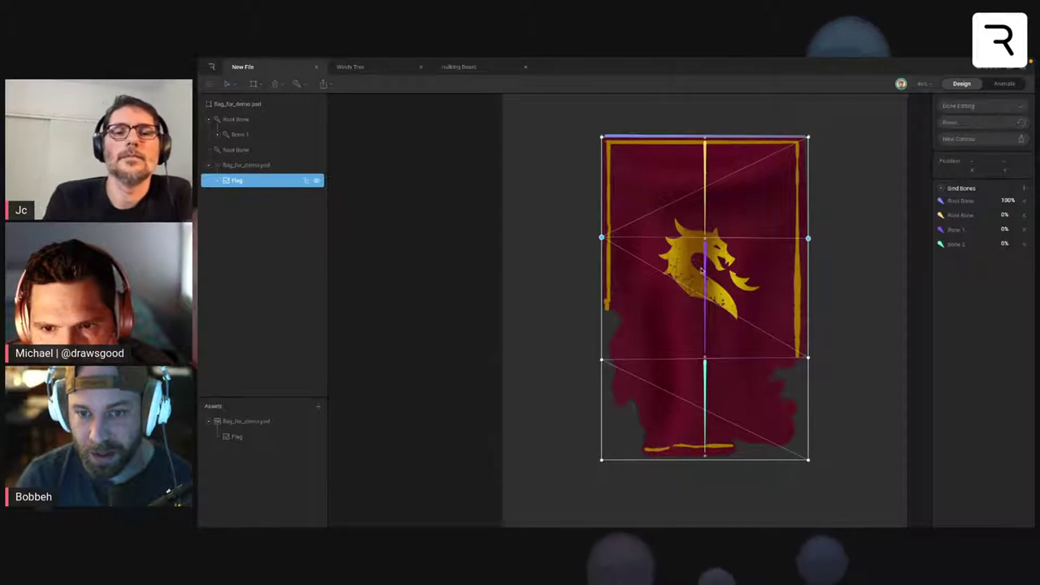
left_click(1006, 214)
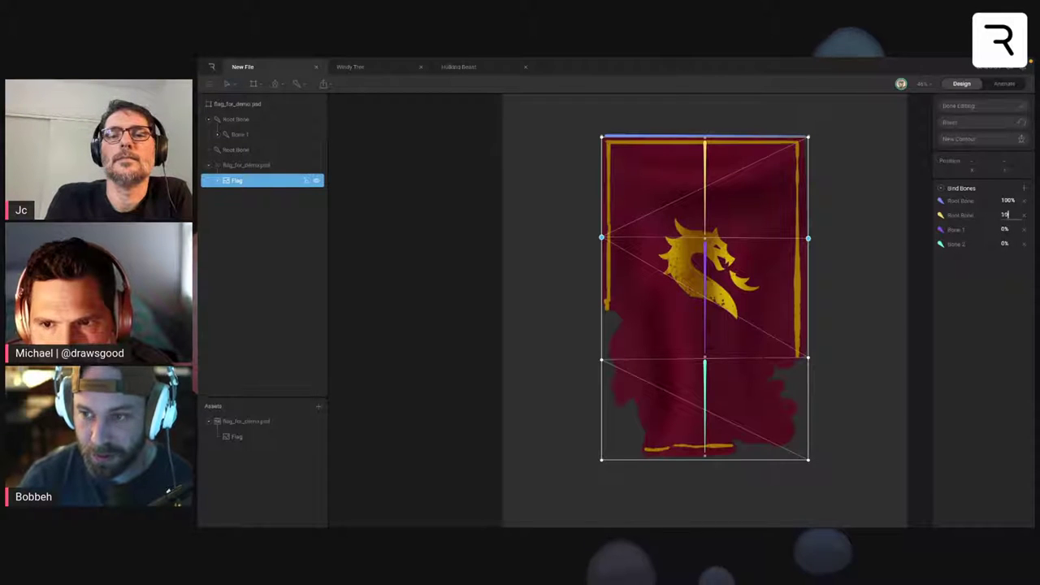
type("50")
key("Return")
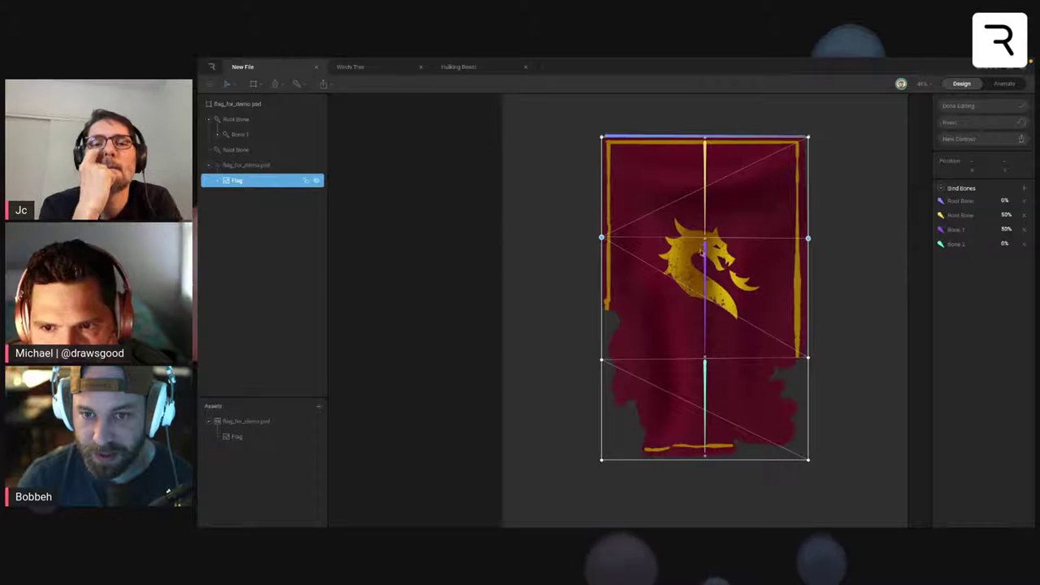
- Weight the third-row vertex pair fully to Bone 1, and set its Bone 2 weight to 50%
left_click_drag(572, 343, 841, 387)
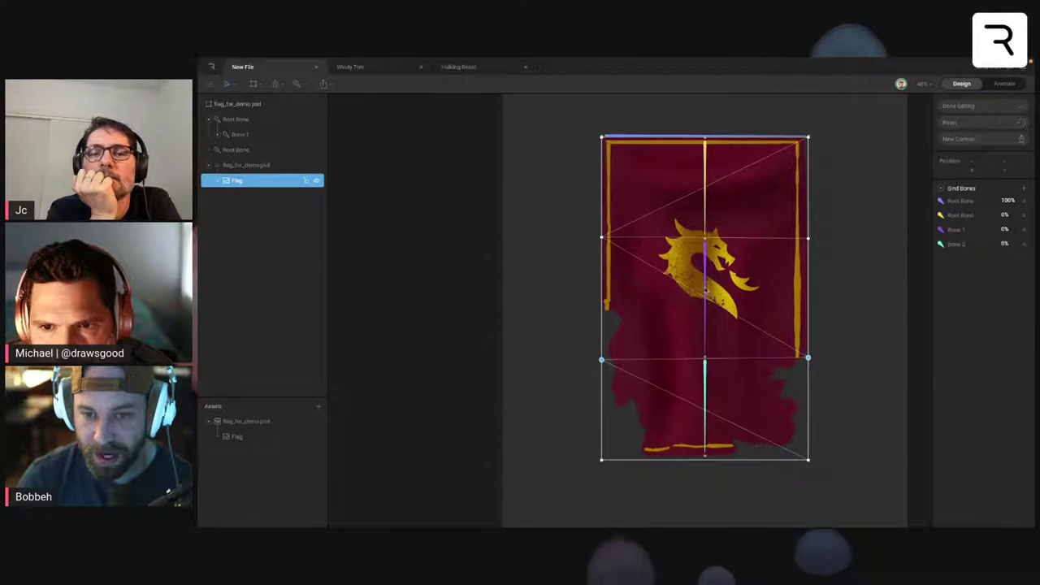
left_click(1004, 231)
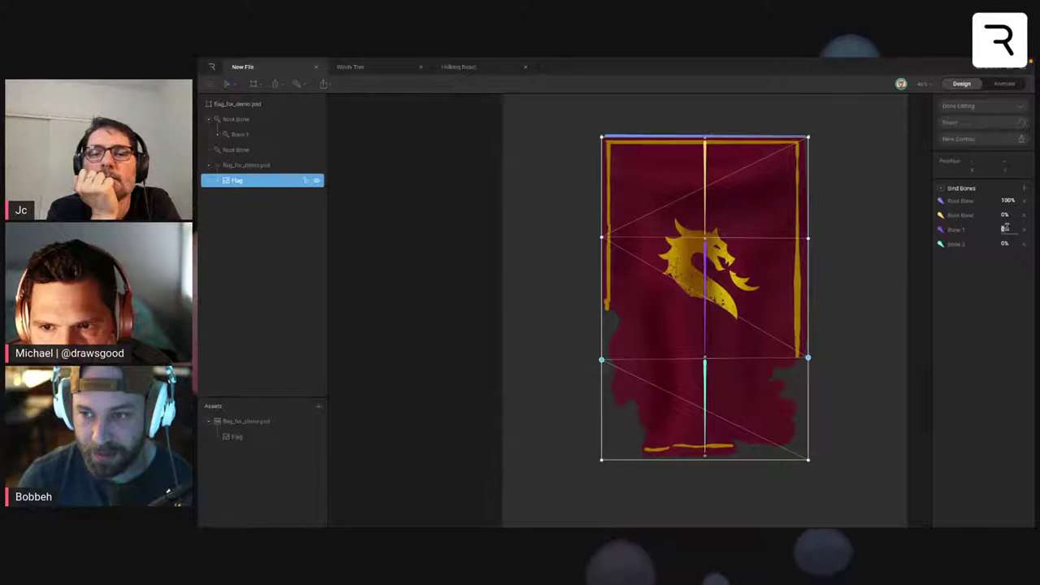
type("10")
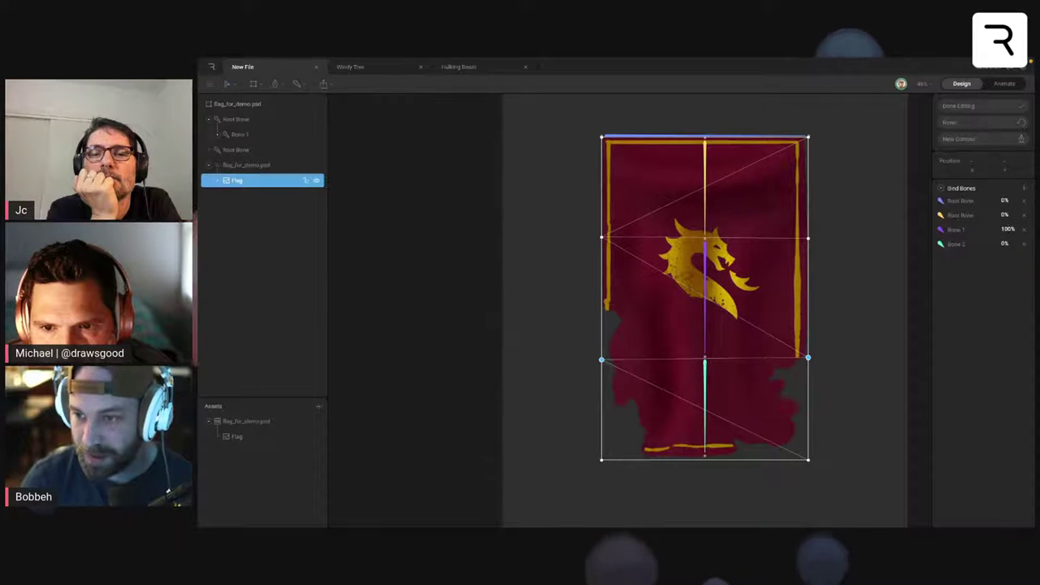
left_click(1004, 244)
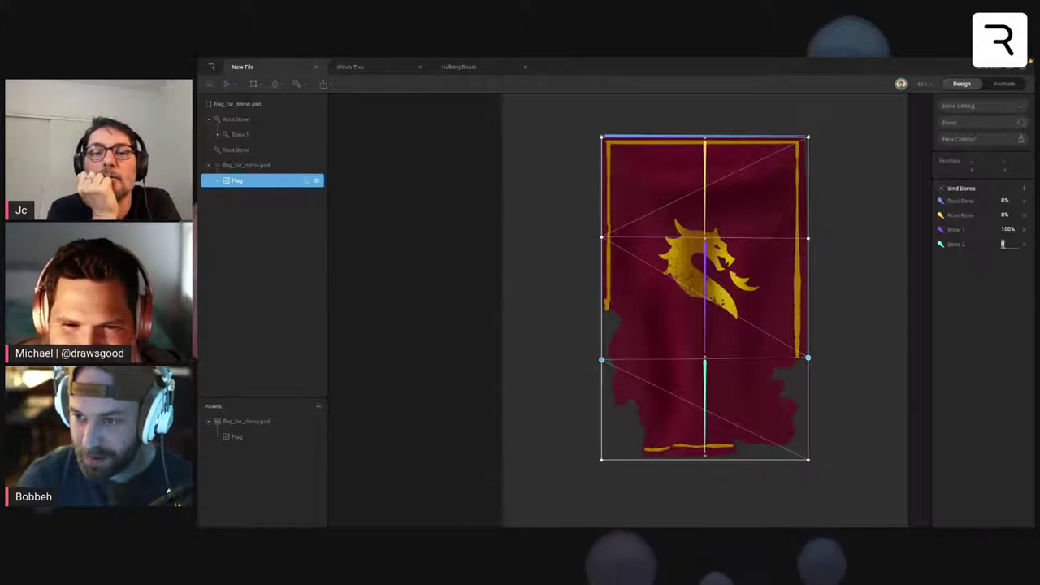
type("50")
key("Return")
left_click(891, 300)
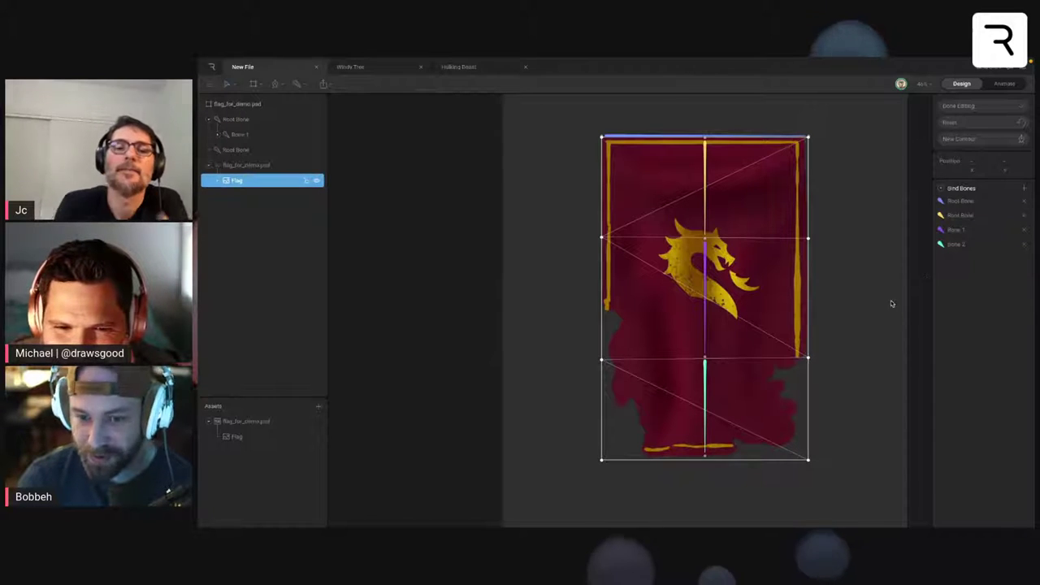
- Weight the bottom vertex pair 100% to Bone 2 and finish editing the Flag mesh
left_click_drag(568, 453, 941, 518)
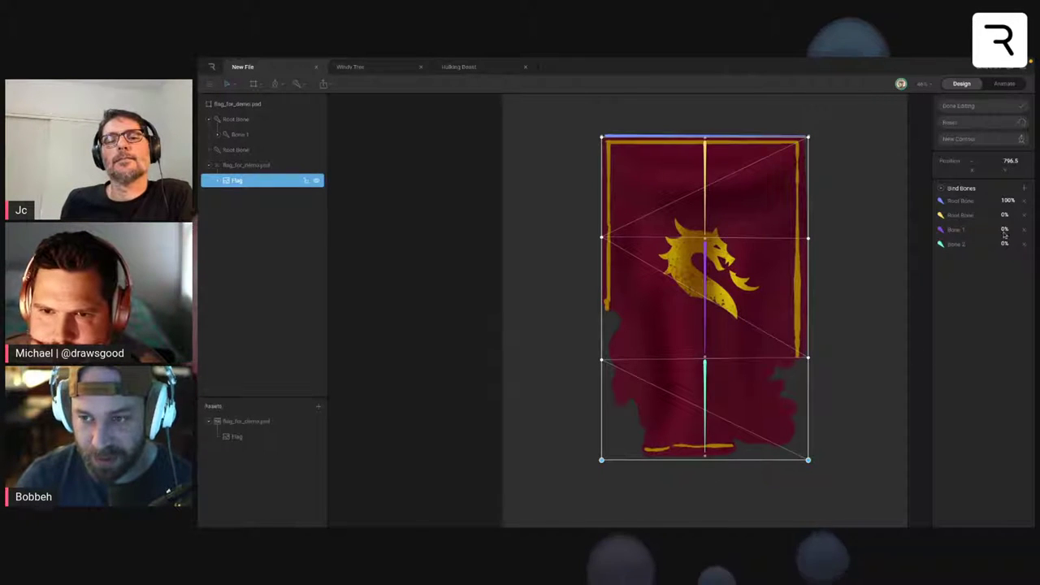
type("00")
key("Return")
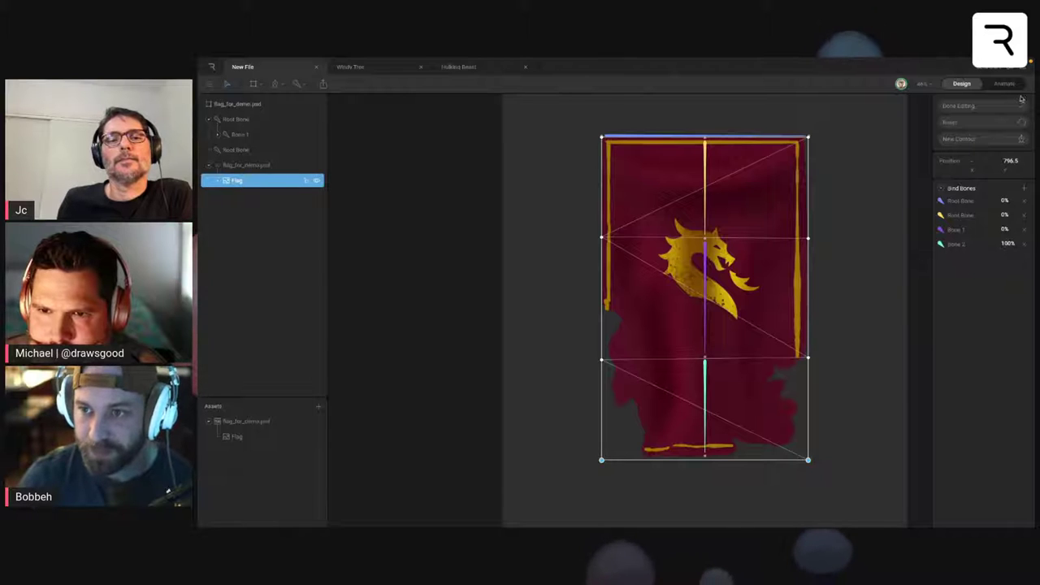
left_click(984, 107)
- Test the flag's bending by rotating the vertical Root Bone, Bone 1 to -18° and Bone 2 to -36°, and inspect the bent side edge
left_click(705, 192)
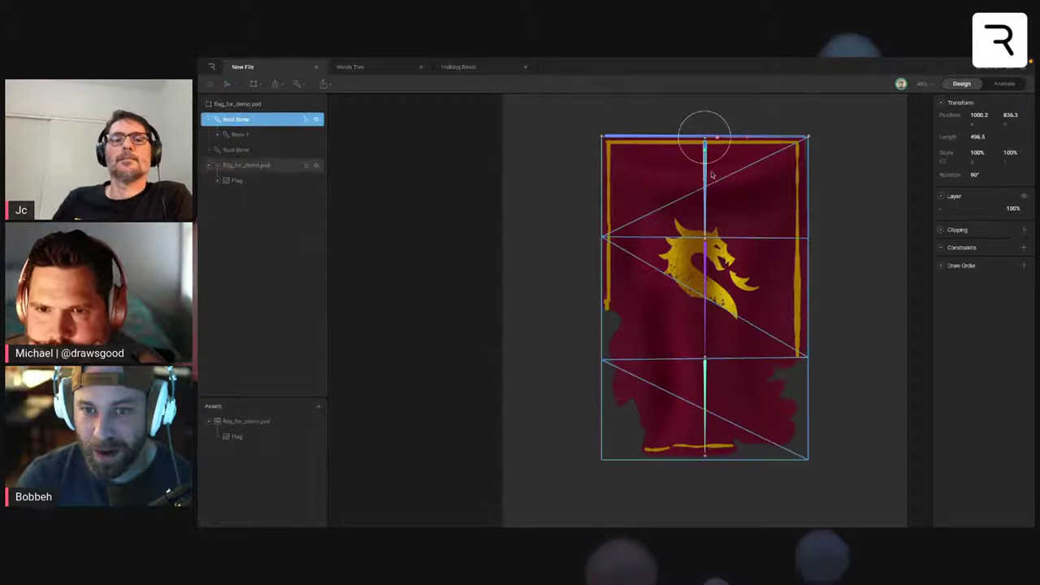
left_click_drag(713, 166, 745, 249)
left_click(719, 252)
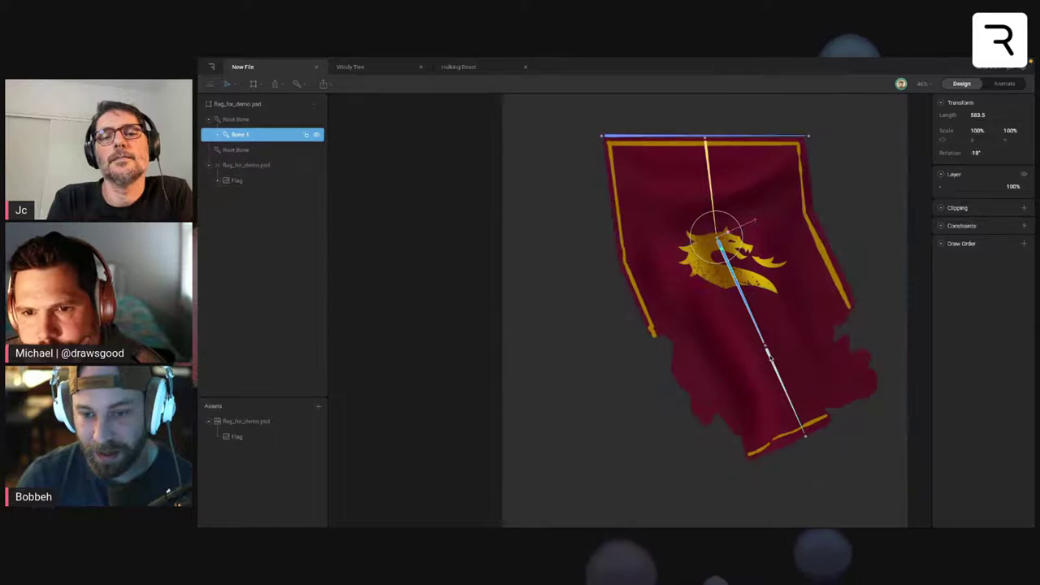
left_click(772, 347)
left_click_drag(774, 348, 801, 340)
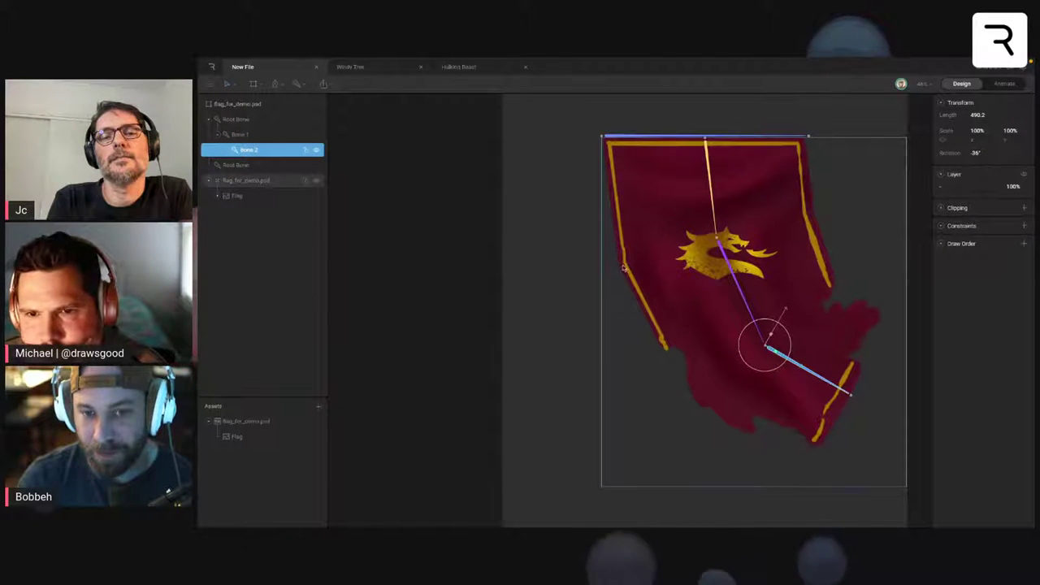
scroll(620, 268, "up", 6)
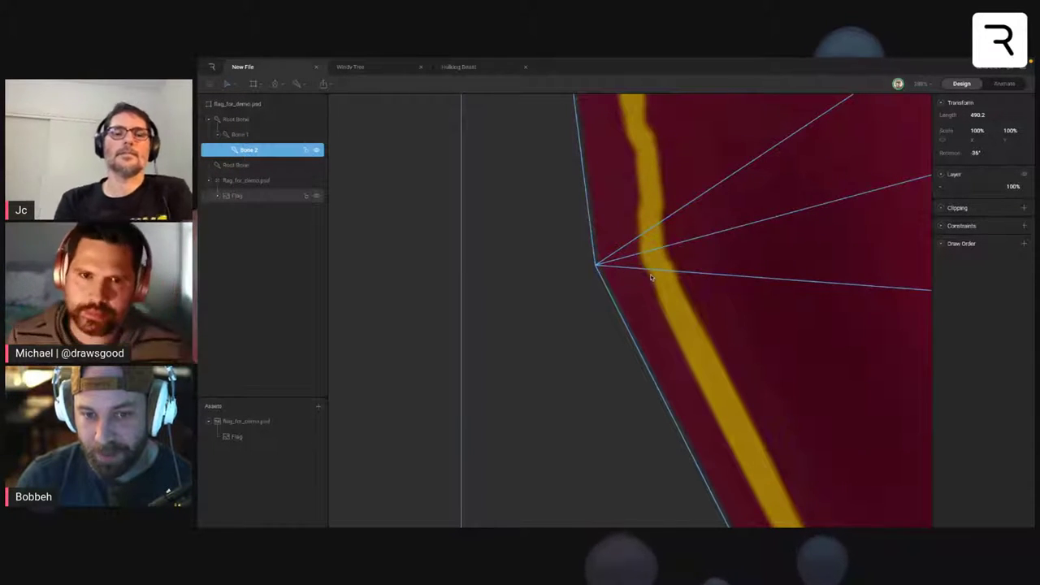
- Undo the test rotations of the three vertical-chain bones
key("ctrl+z")
key("ctrl+z")
key("ctrl+z")
scroll(651, 277, "down", 10)
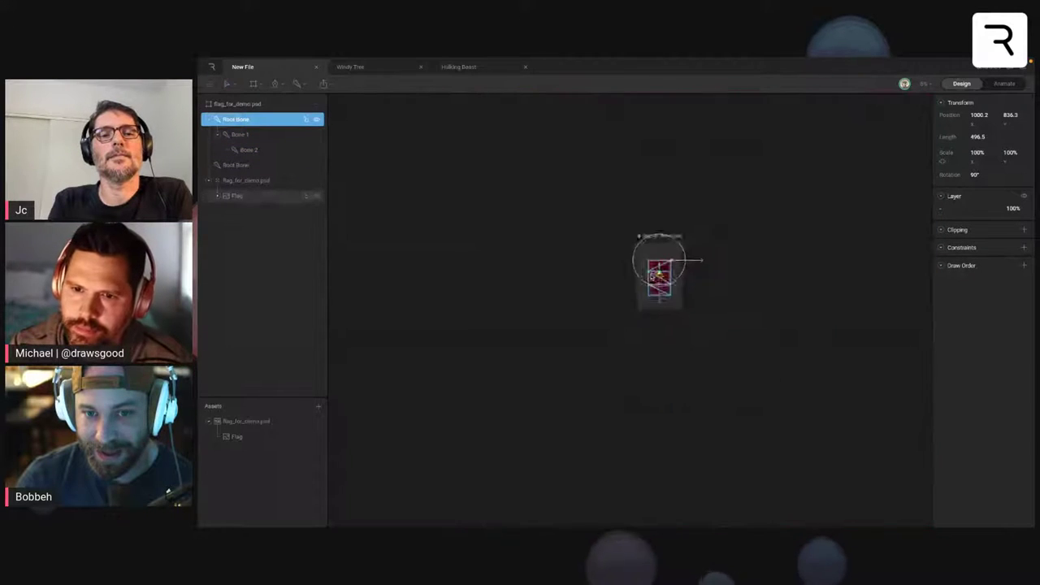
scroll(650, 277, "up", 10)
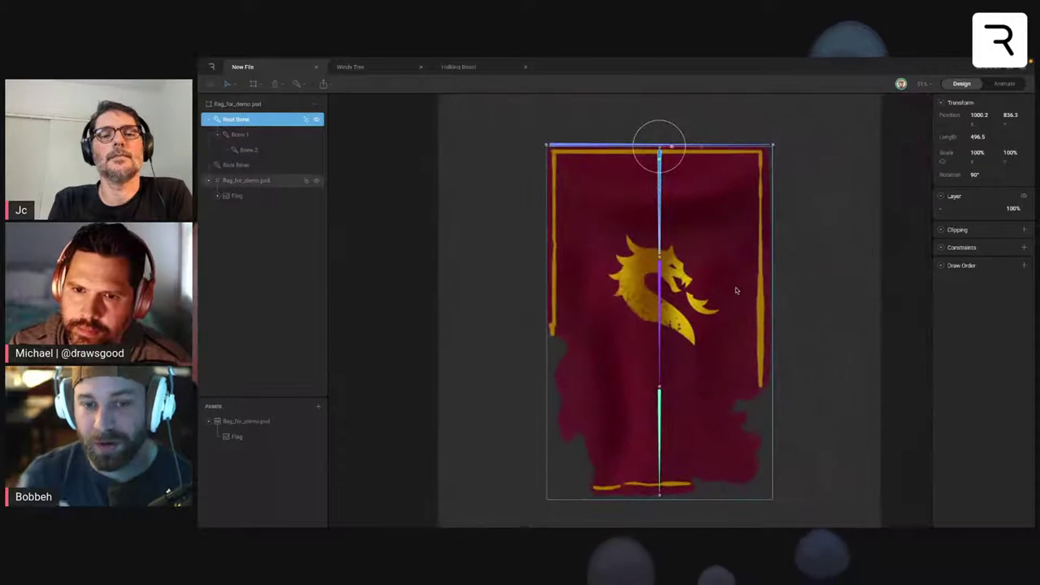
- Reopen the Flag mesh for editing and add vertices on both side edges just above and just below the second vertex row
left_click(736, 290)
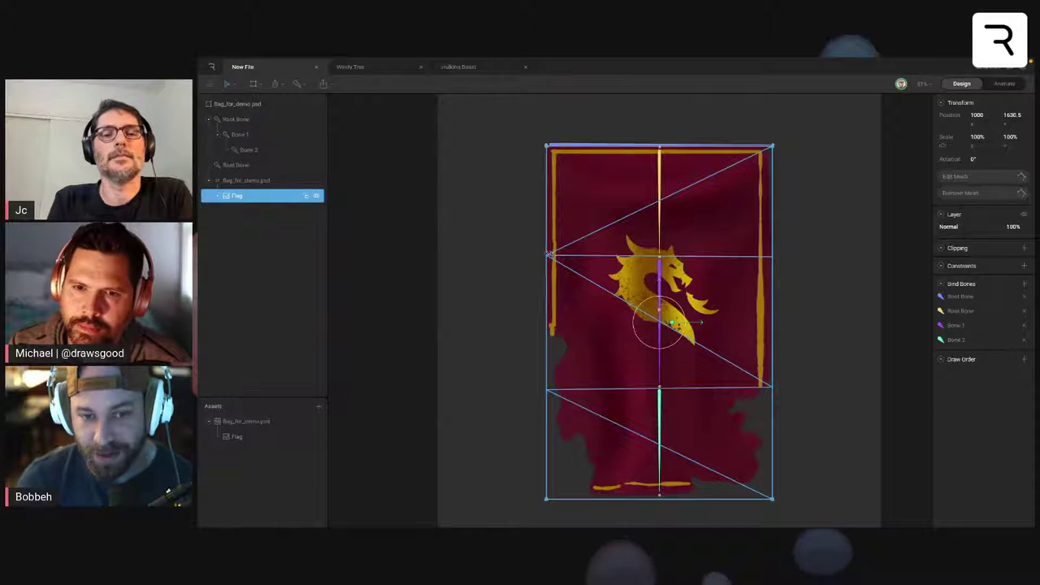
double_click(718, 270)
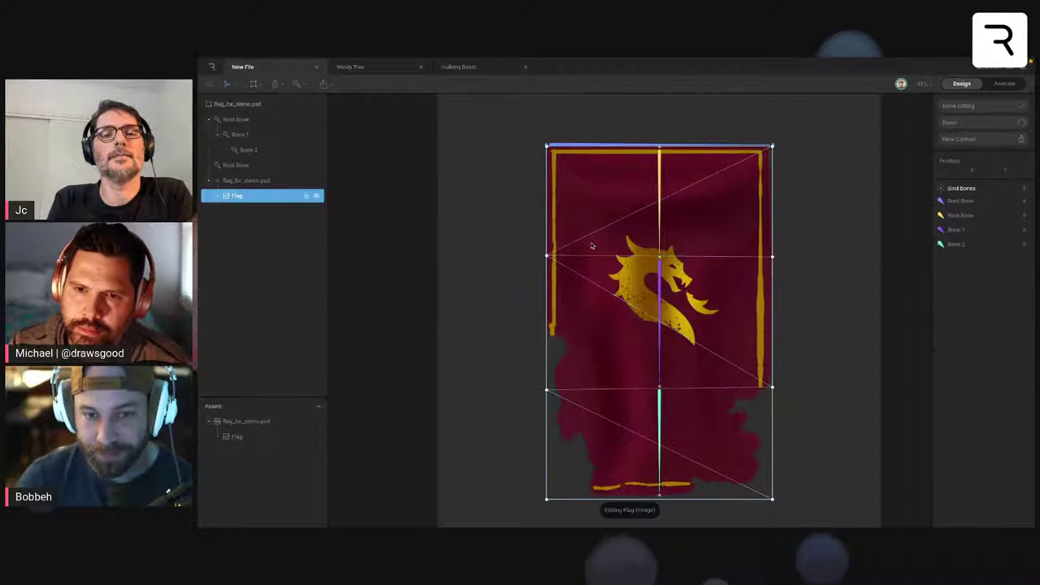
left_click(547, 242)
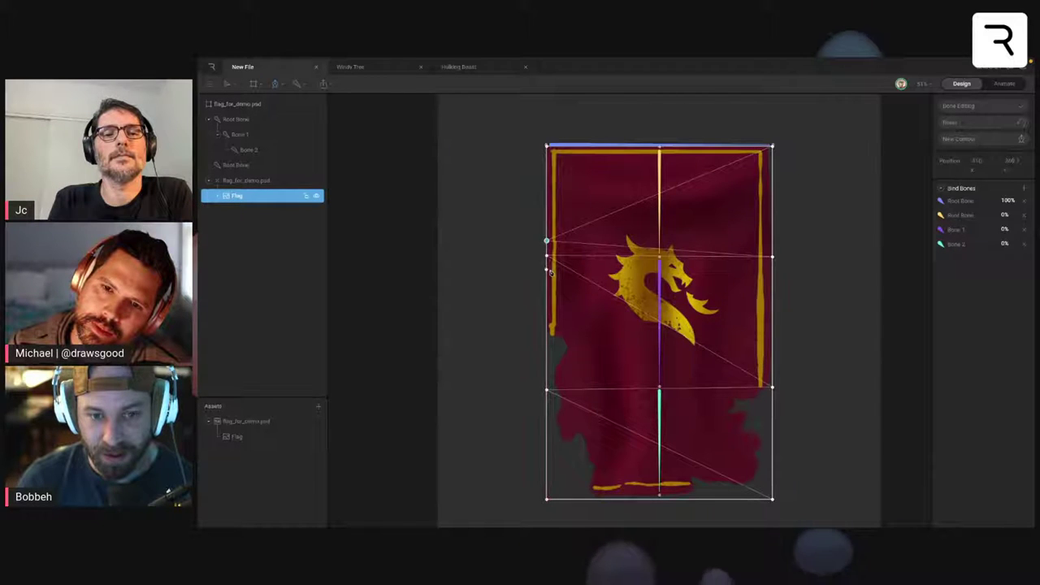
left_click(547, 270)
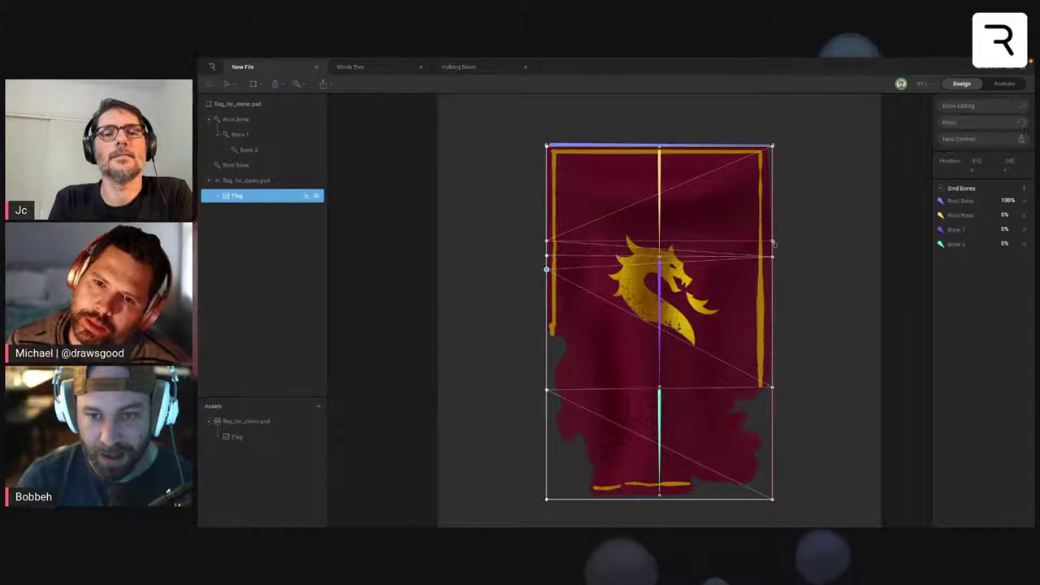
left_click(772, 269)
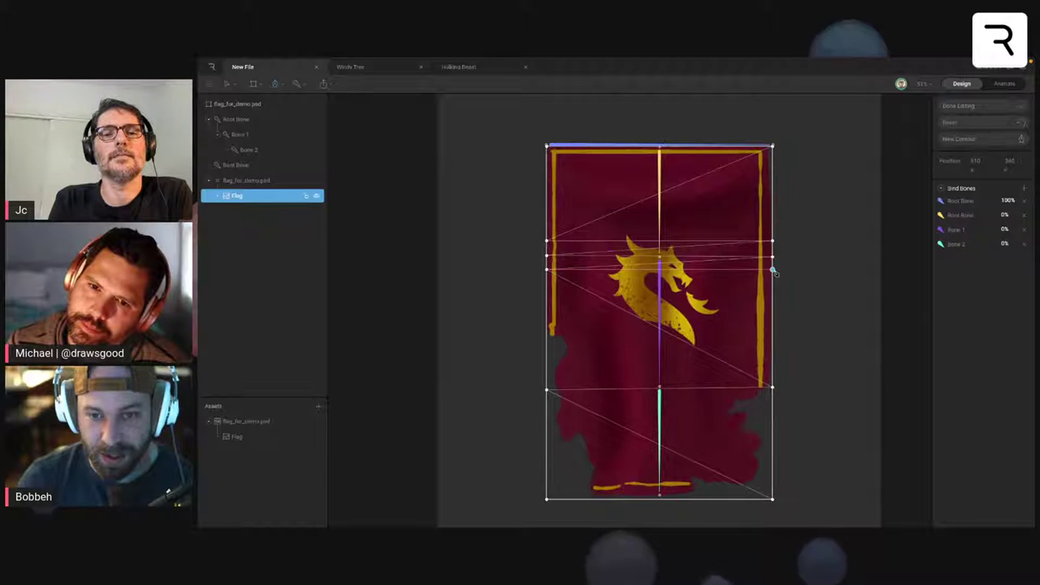
- Add mesh vertices on both side edges just above and just below the vertex row at the Bone 1 and Bone 2 joint
left_click(547, 380)
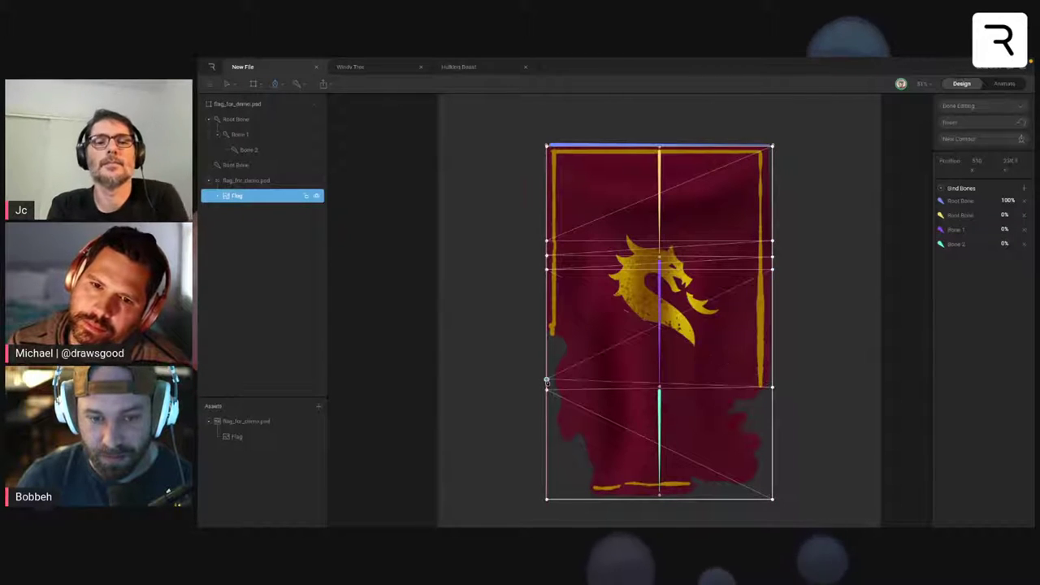
left_click(547, 401)
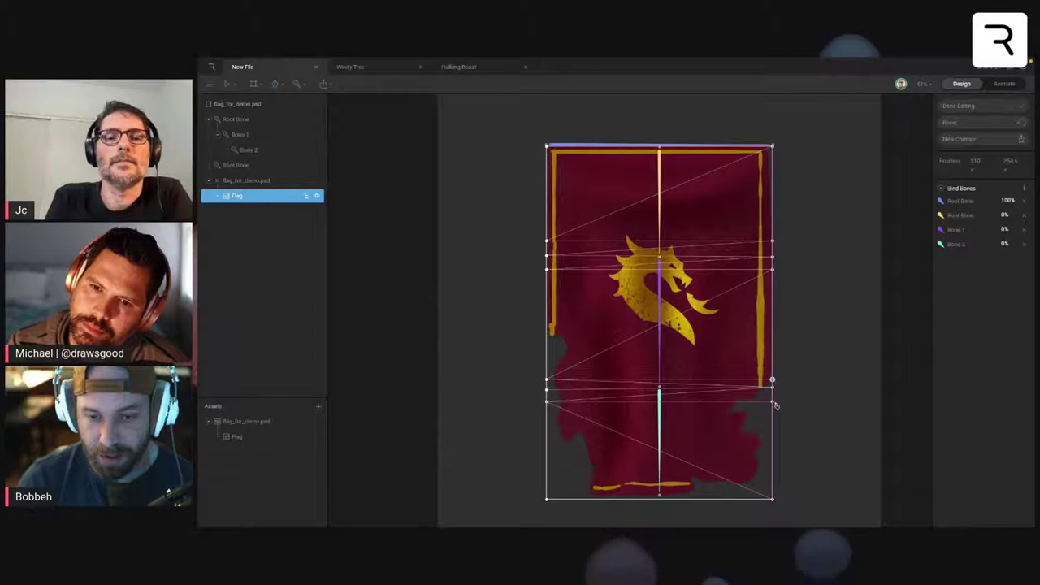
left_click(772, 401)
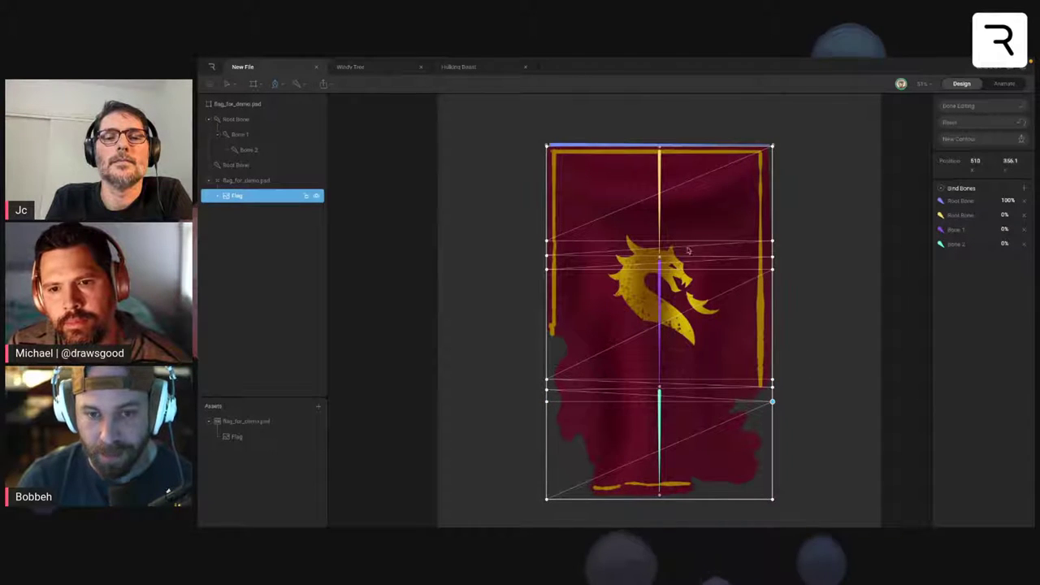
- Weight the new vertex pair just above the upper joint 75% to the vertical Root Bone and 25% to Bone 1
scroll(665, 252, "up", 3)
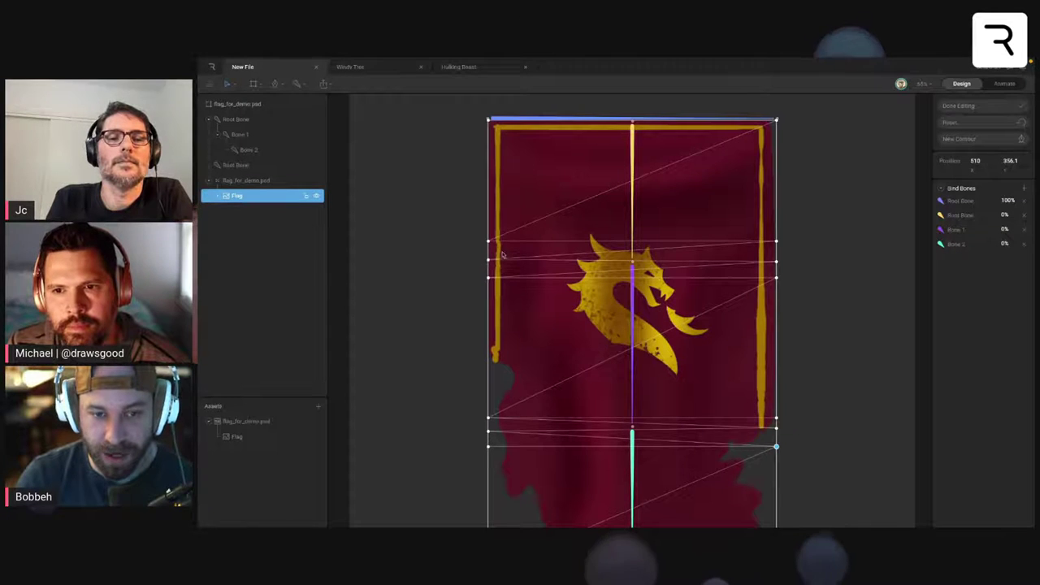
left_click_drag(467, 230, 818, 250)
left_click_drag(461, 252, 850, 269)
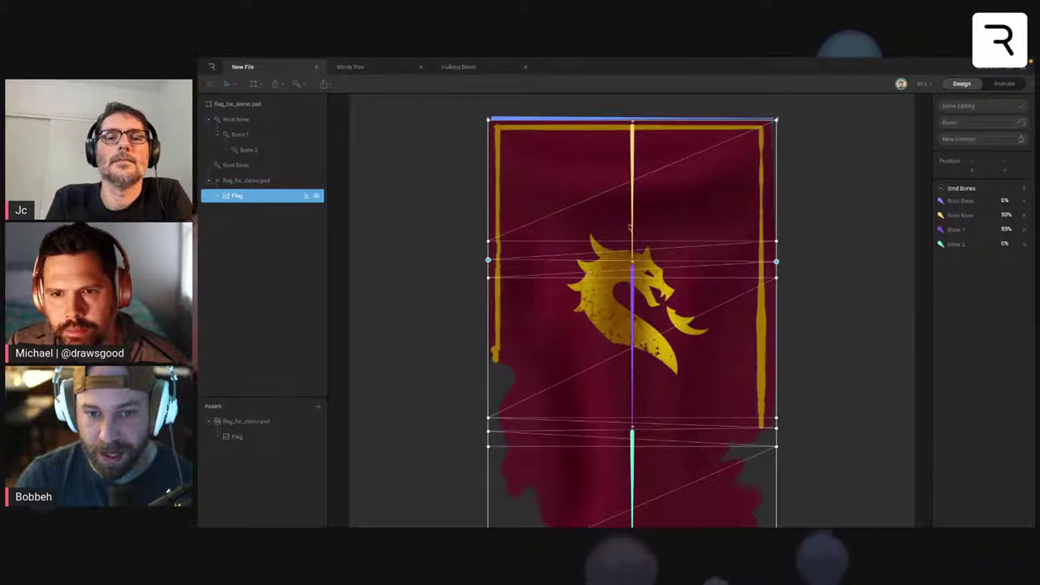
left_click_drag(465, 233, 837, 253)
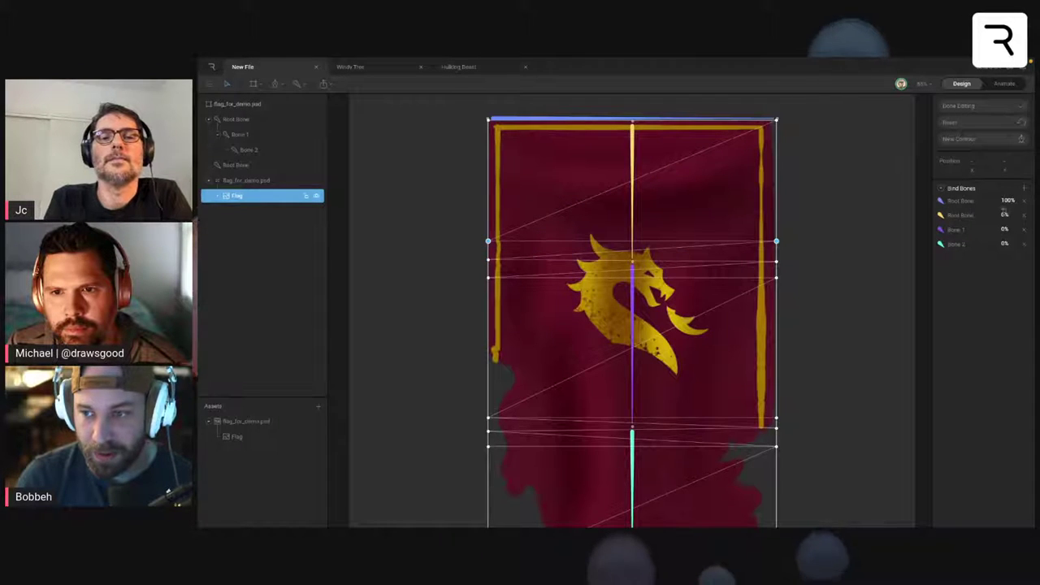
type("100")
key("Return")
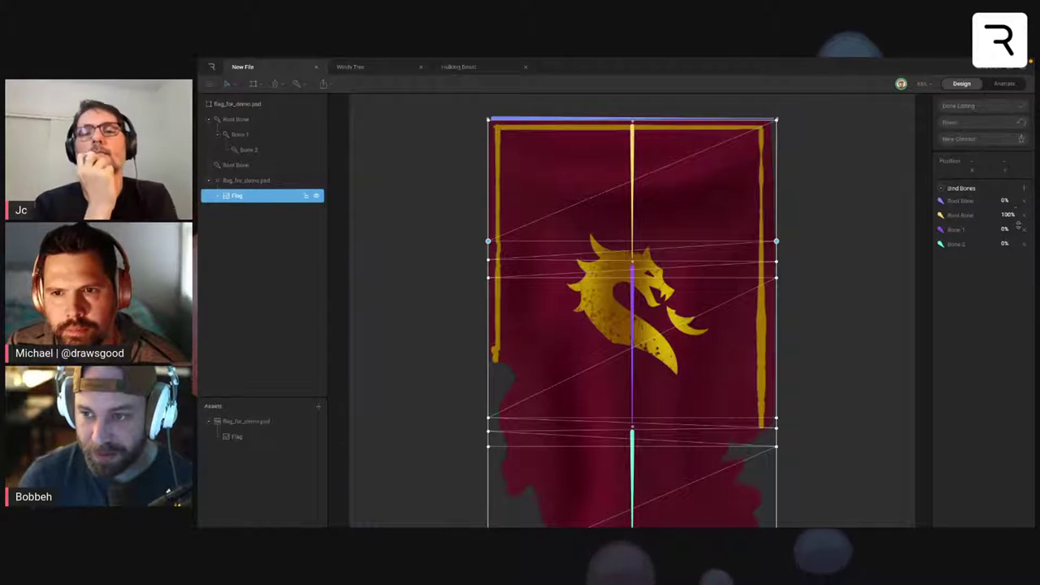
left_click(1015, 228)
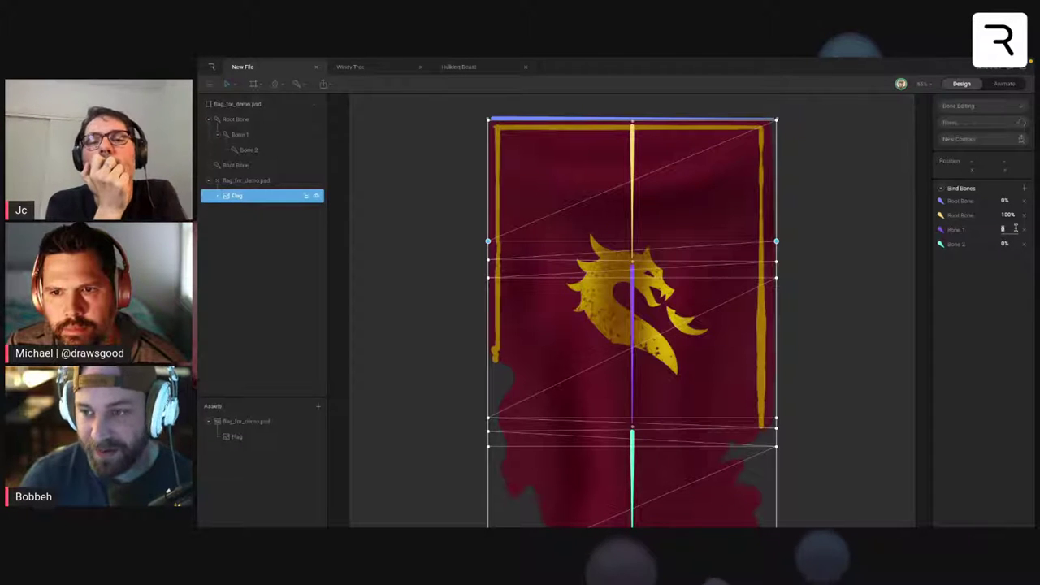
type("25")
key("Return")
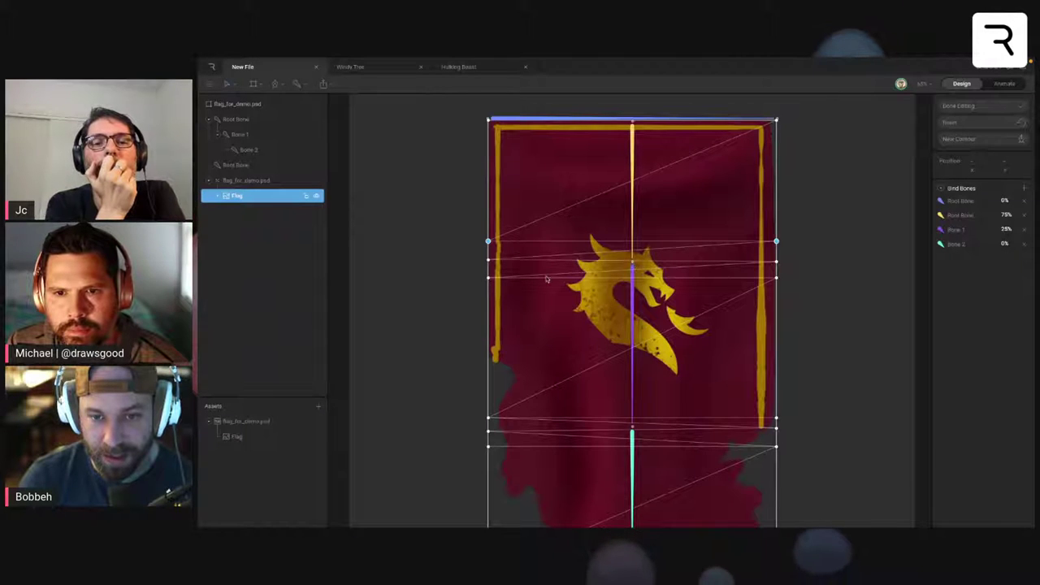
- Weight the vertex pair just below the upper joint fully to Bone 1, and set its vertical Root Bone weight to 25%
left_click_drag(468, 277, 866, 292)
left_click(1004, 229)
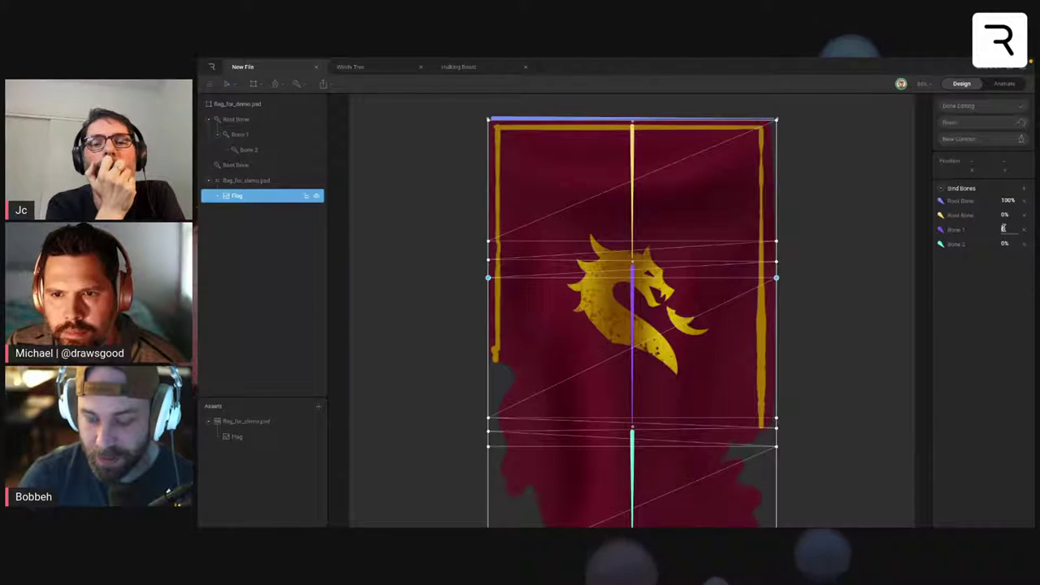
key("Return")
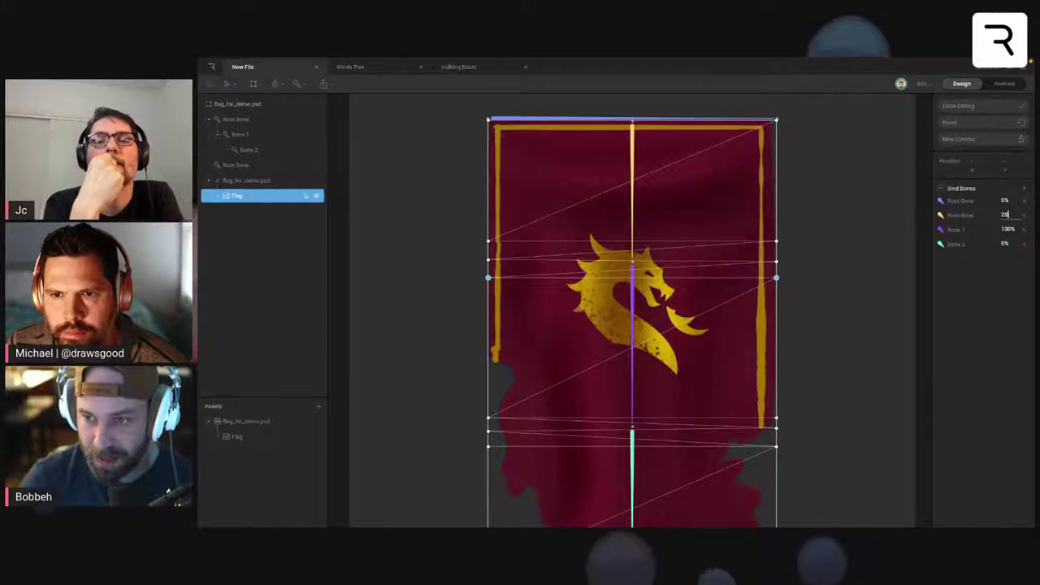
left_click(852, 429)
- Weight the vertex pair just above the lower joint fully to Bone 1, and set its Bone 2 weight to 25%
scroll(837, 390, "down", 5)
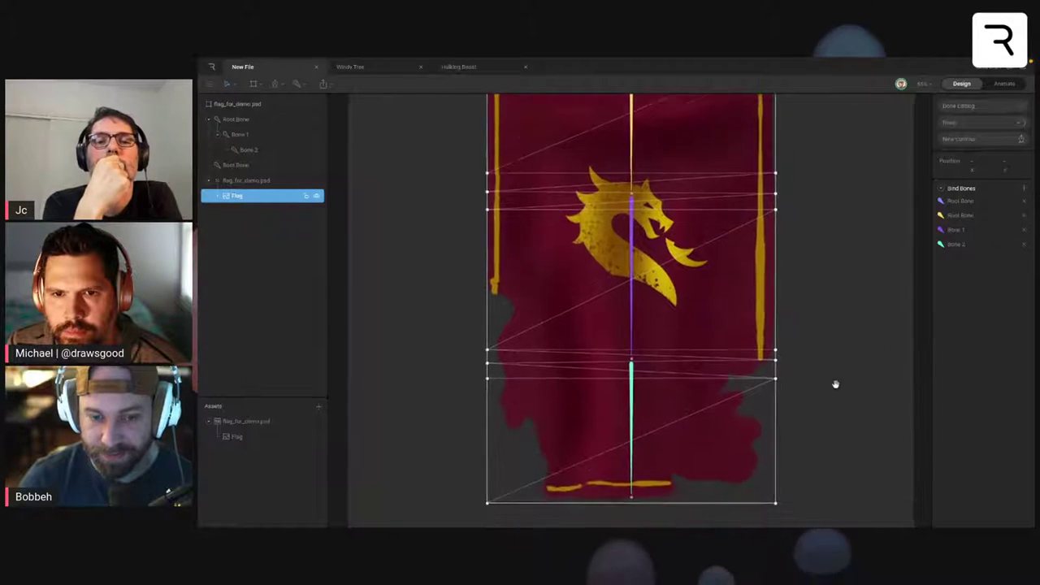
left_click_drag(455, 302, 798, 323)
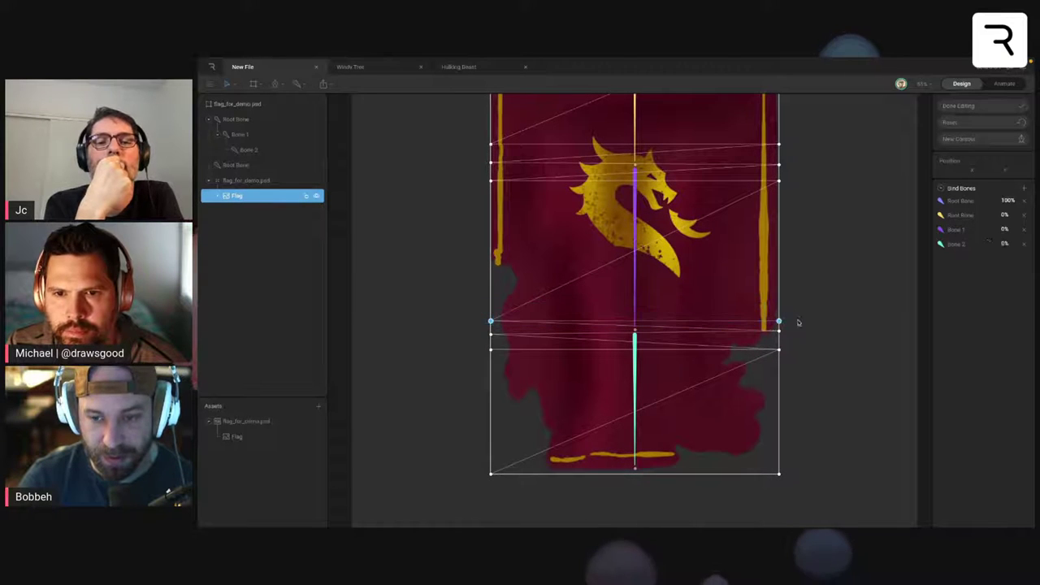
left_click(1007, 230)
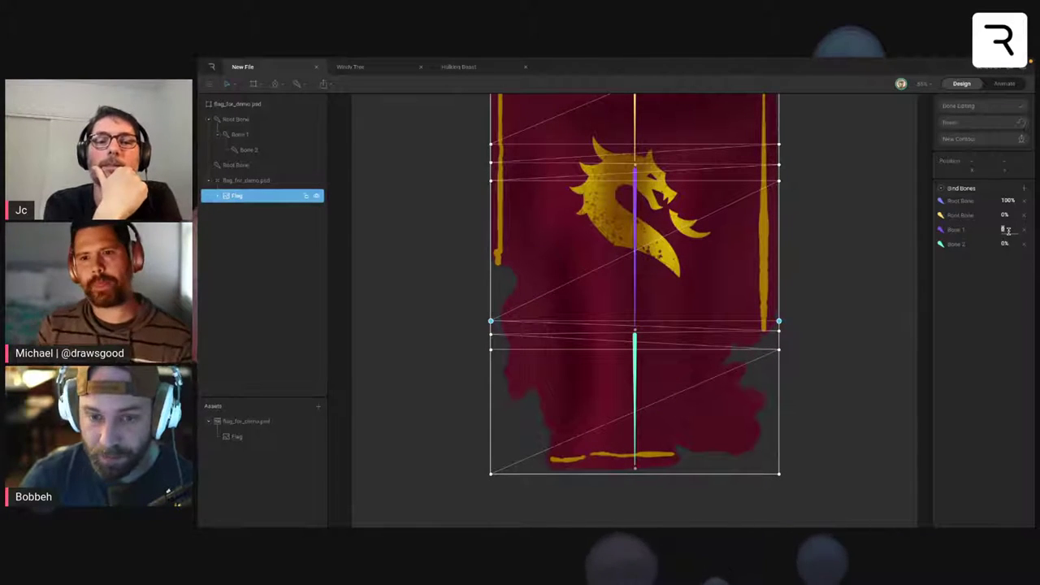
type("100")
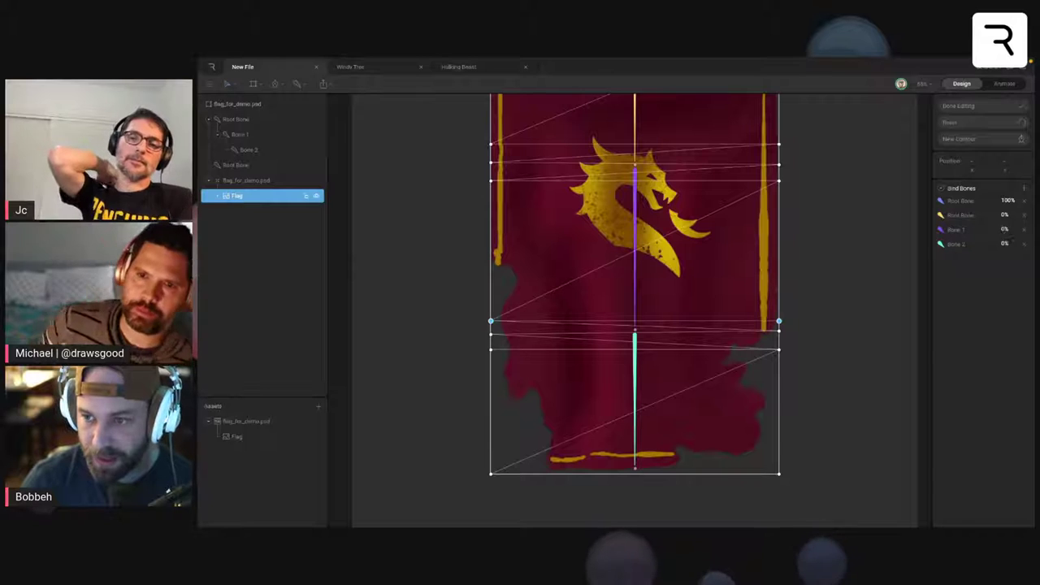
key("Return")
left_click(1005, 243)
type("25")
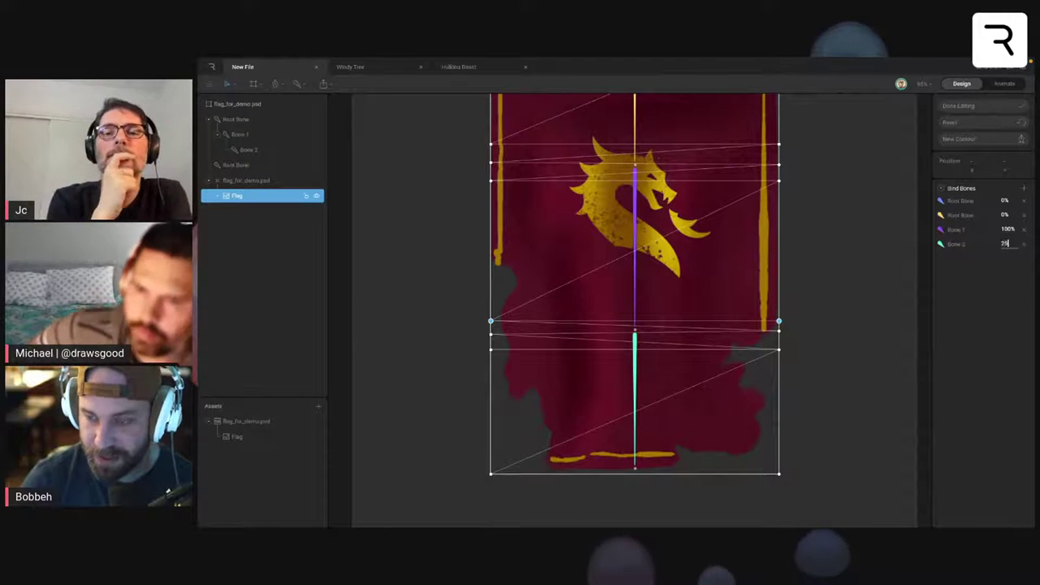
key("Return")
- Weight the vertex pair just below the lower joint 75% to Bone 2 and 25% to Bone 1, and finish editing the mesh
left_click_drag(476, 344, 798, 367)
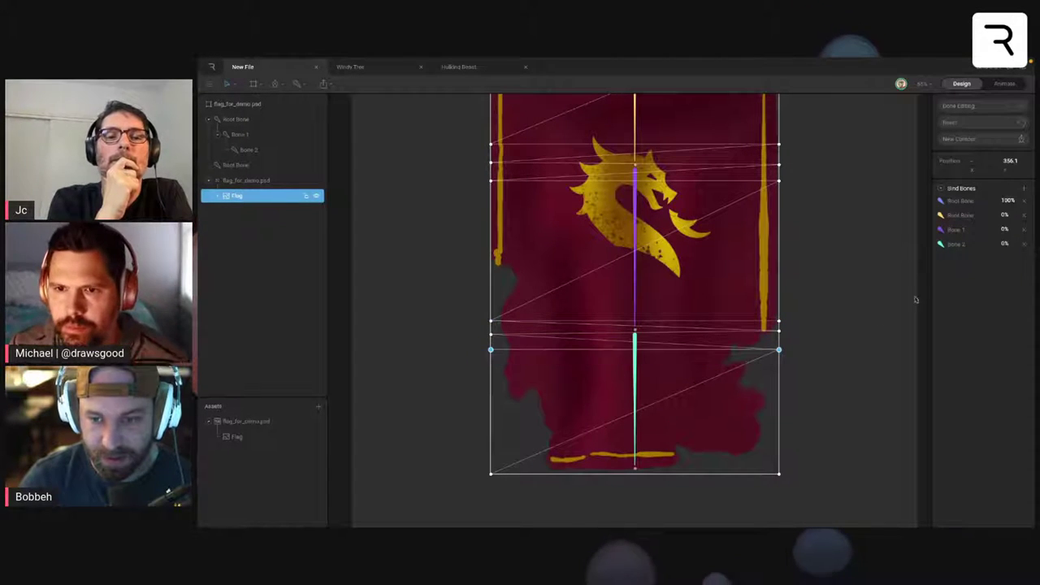
left_click(1006, 242)
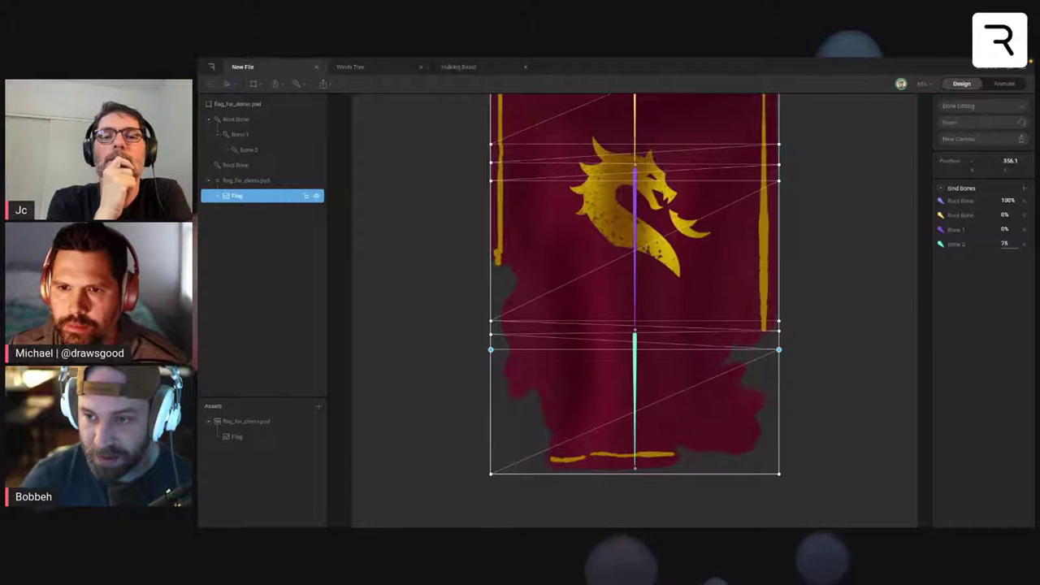
type("100")
key("Return")
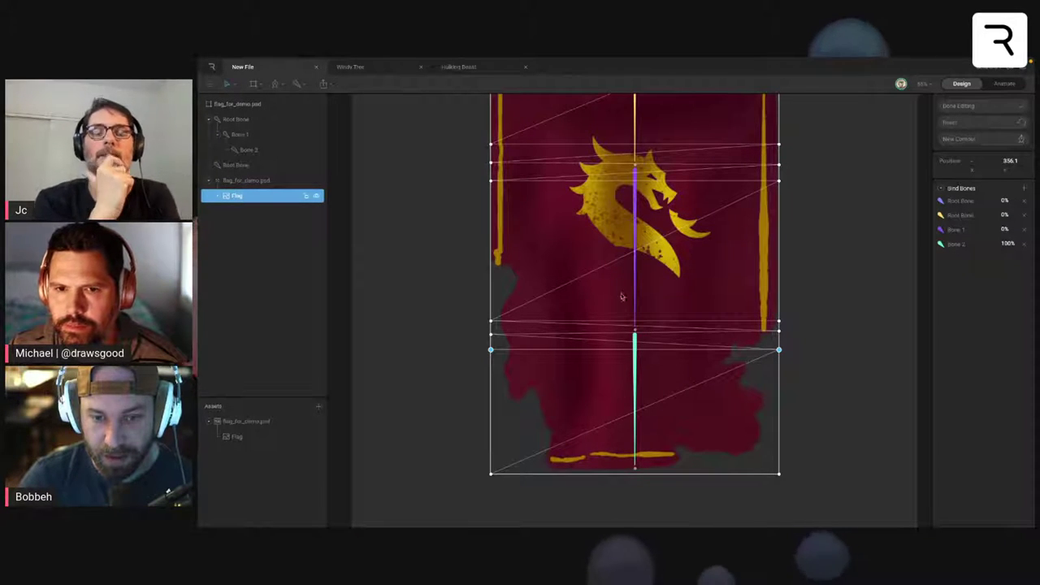
left_click(1006, 229)
type("20")
key("Return")
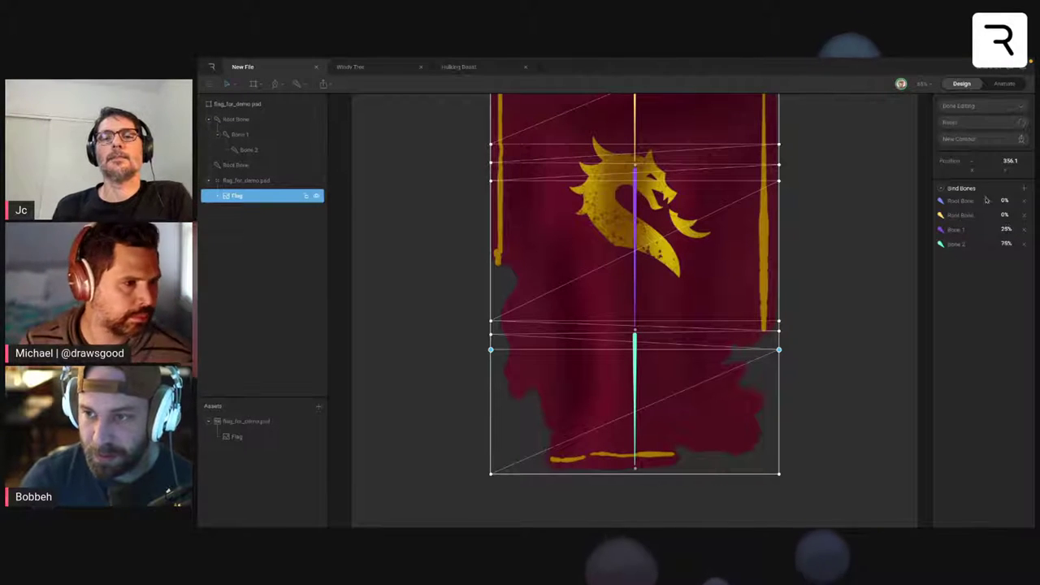
left_click(980, 106)
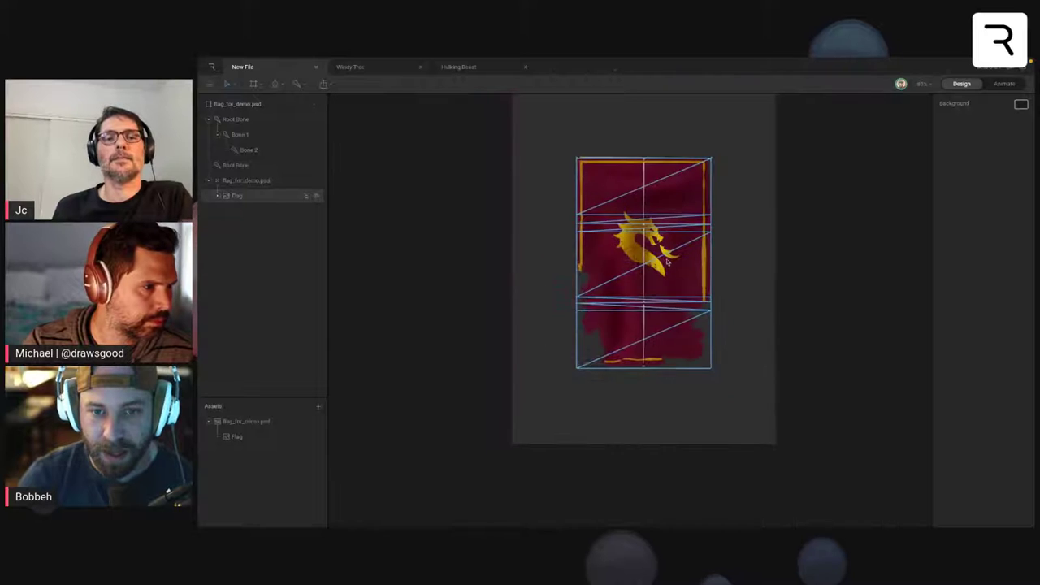
- Test the rig by rotating Bone 1 and Bone 2 by -15° each, and undo both rotations
left_click(625, 264)
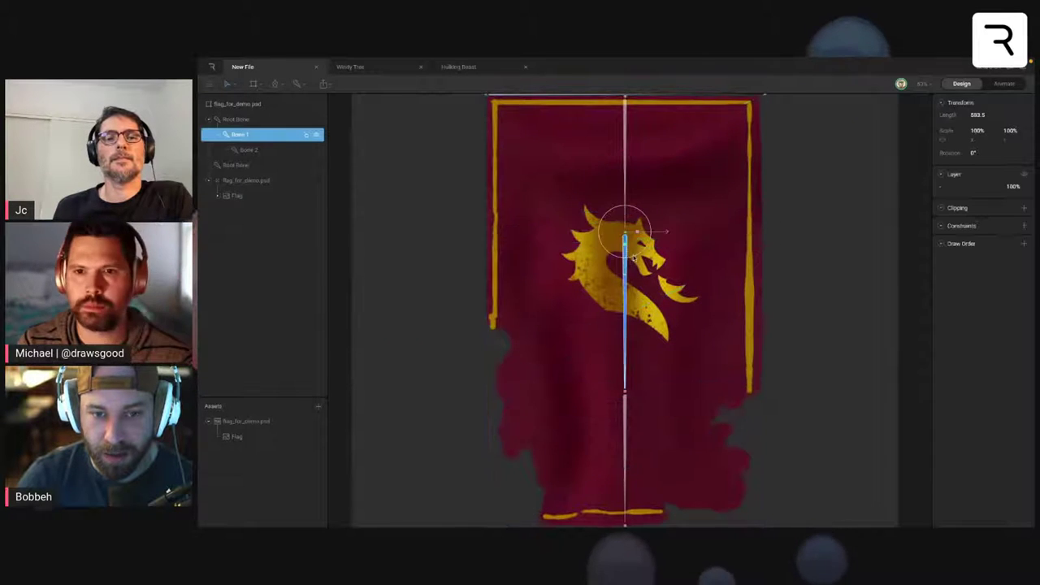
left_click_drag(634, 258, 642, 253)
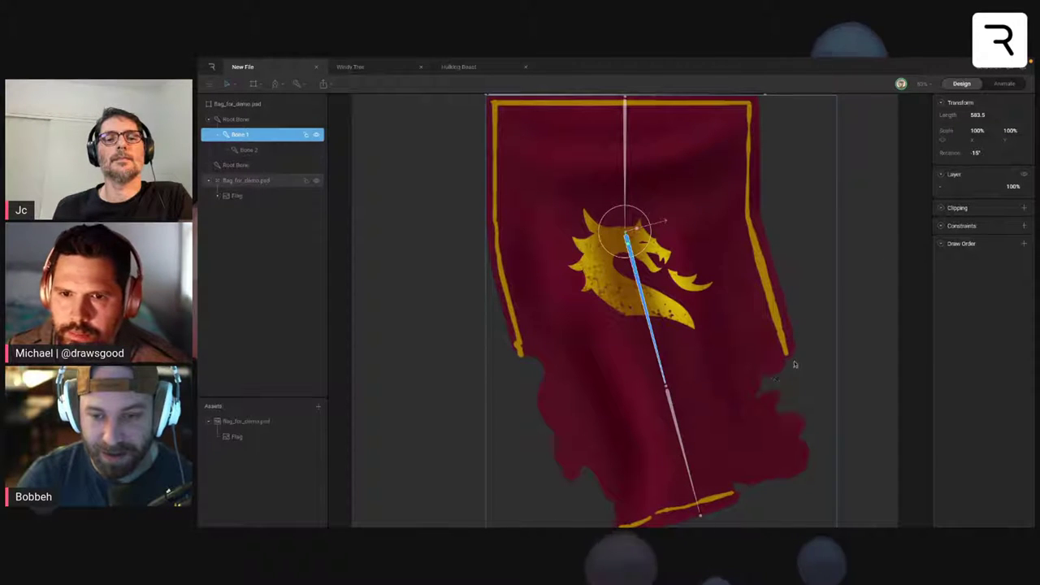
left_click_drag(682, 411, 712, 405)
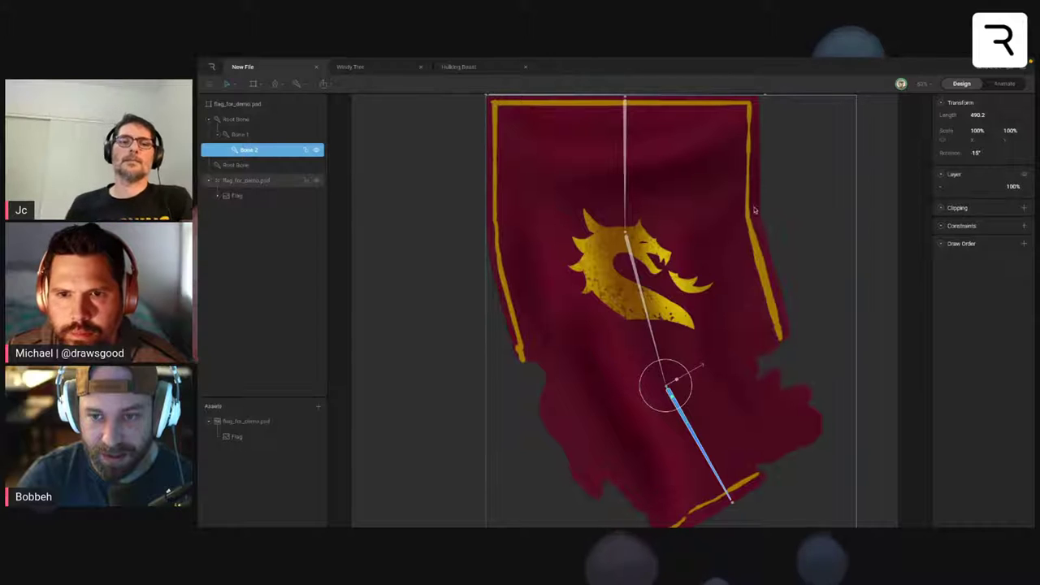
key("ctrl+z")
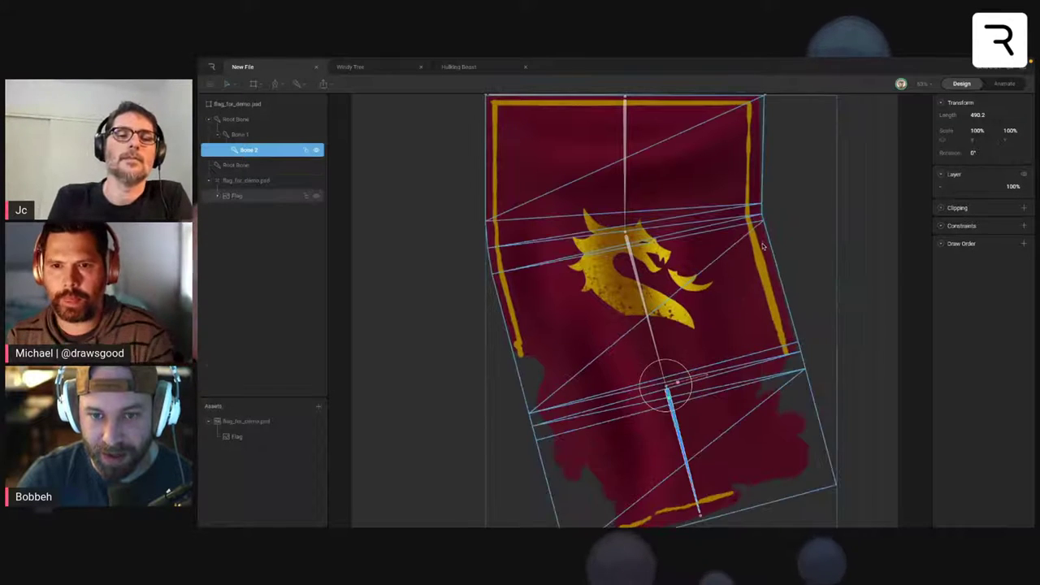
key("ctrl+z")
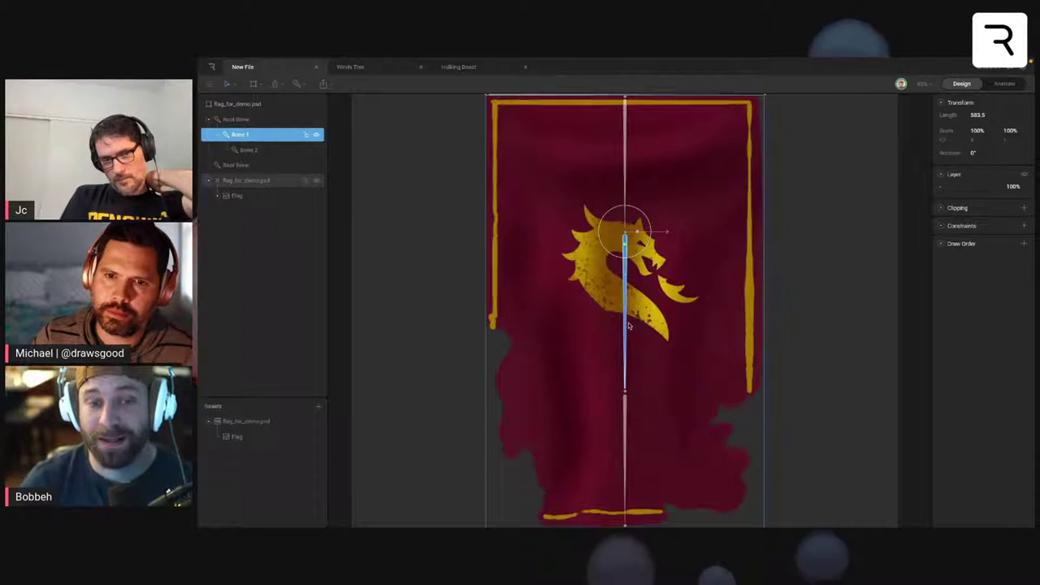
left_click(778, 325)
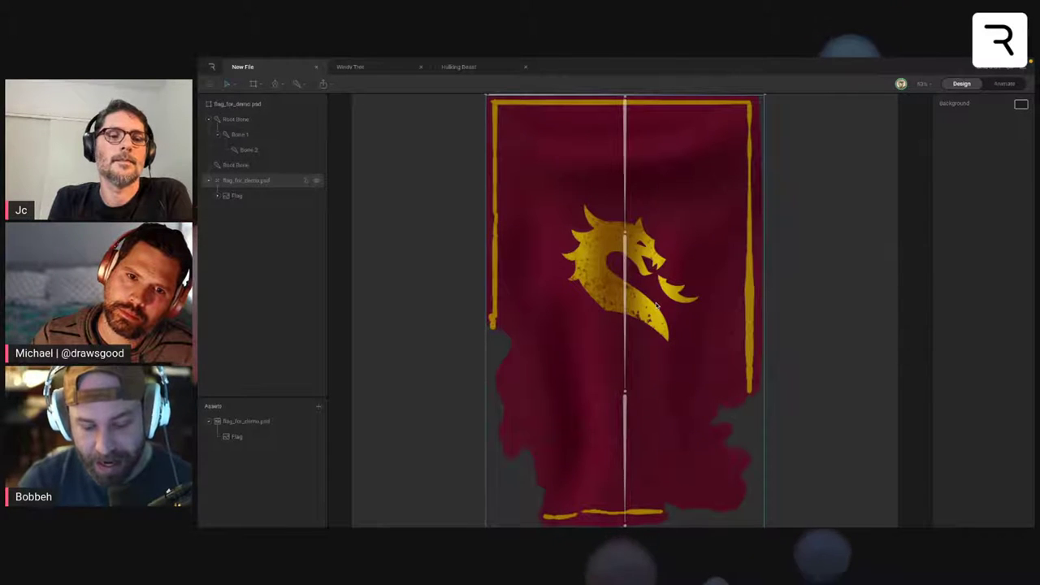
left_click(780, 369)
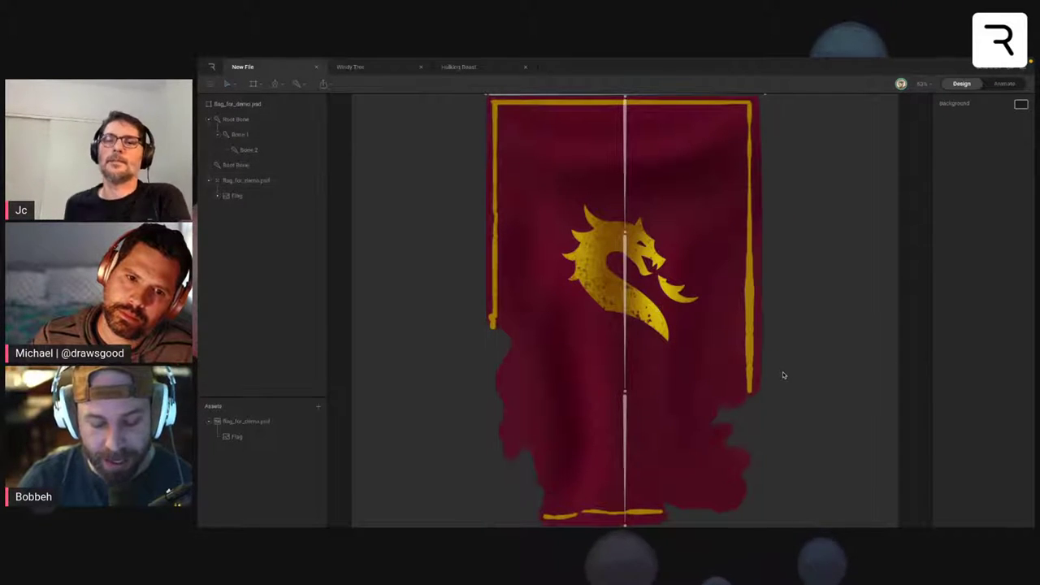
left_click_drag(782, 371, 769, 369)
scroll(768, 372, "down", 4)
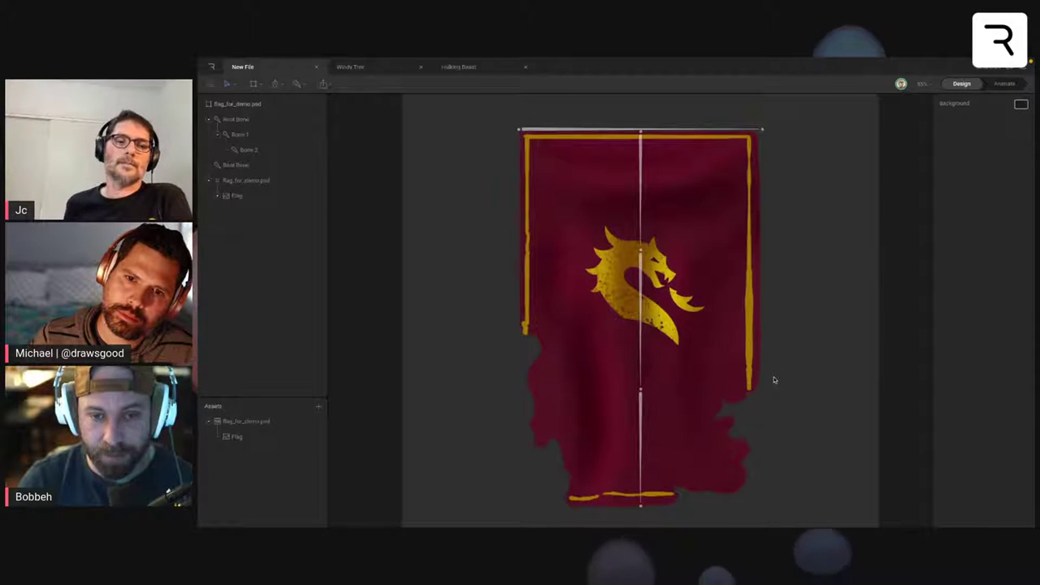
left_click(719, 303)
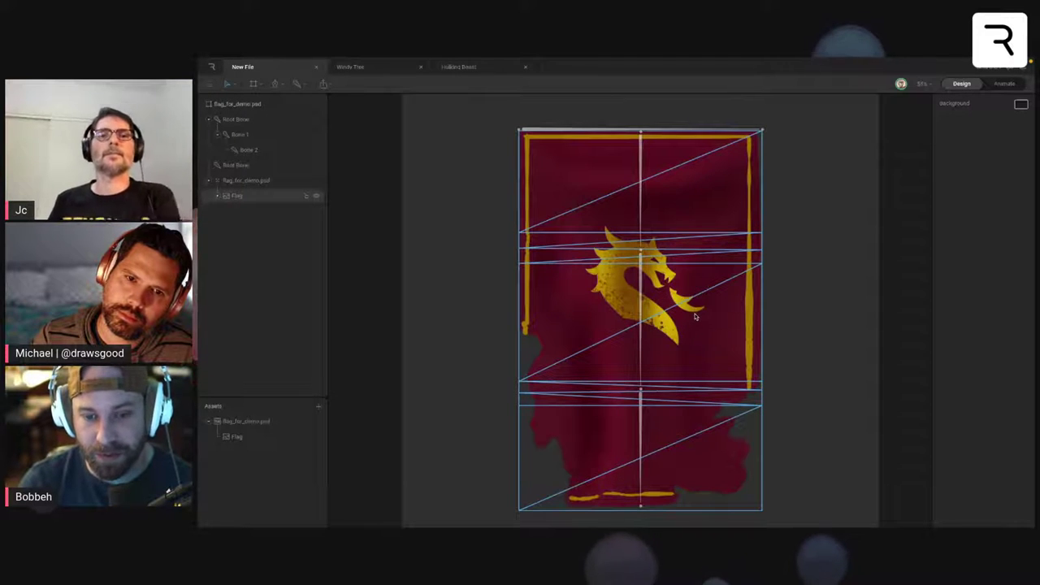
left_click(782, 306)
left_click(675, 202)
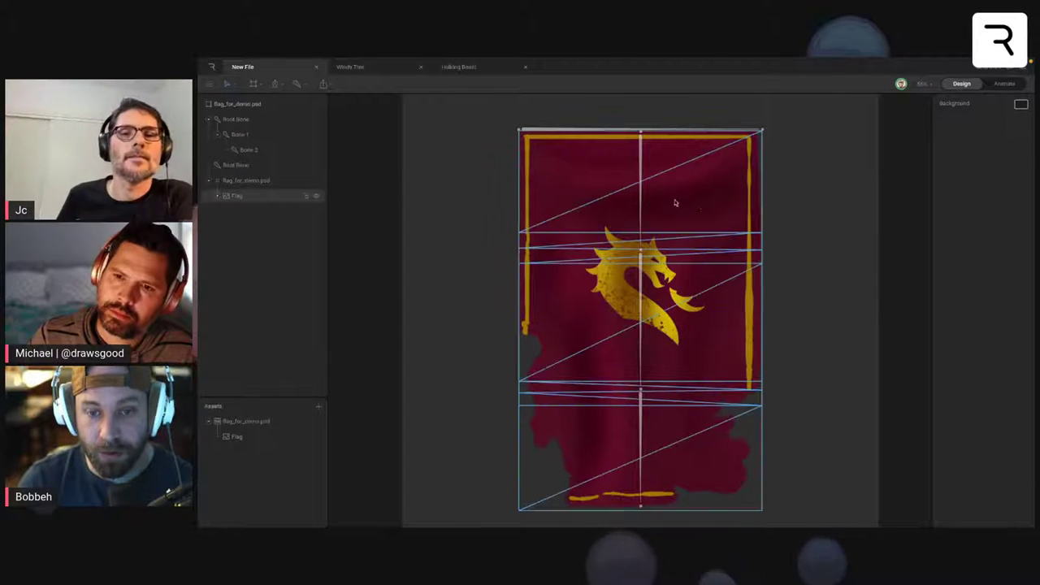
left_click(796, 267)
left_click(602, 311)
left_click(673, 305)
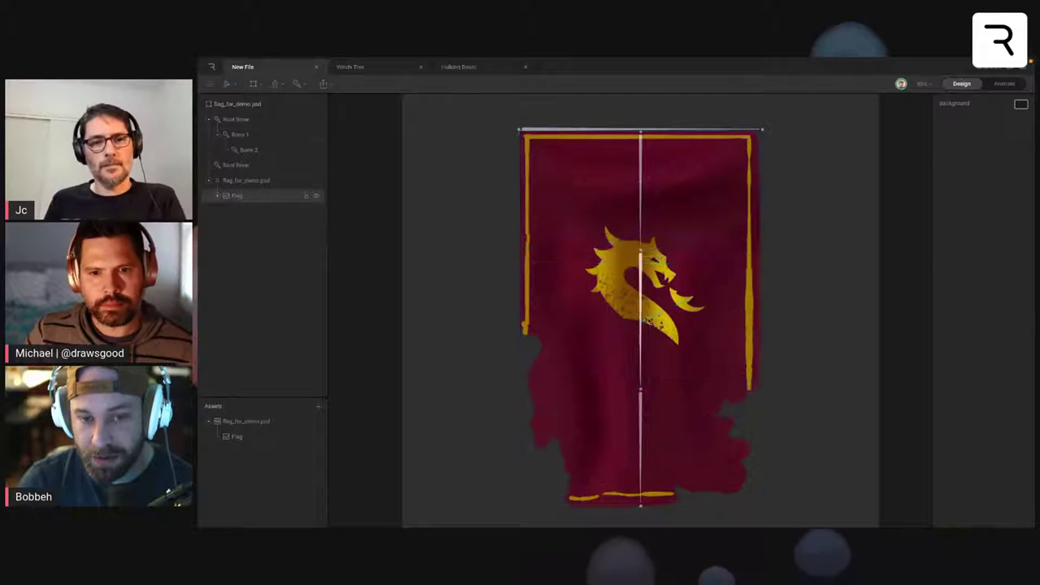
left_click(630, 284)
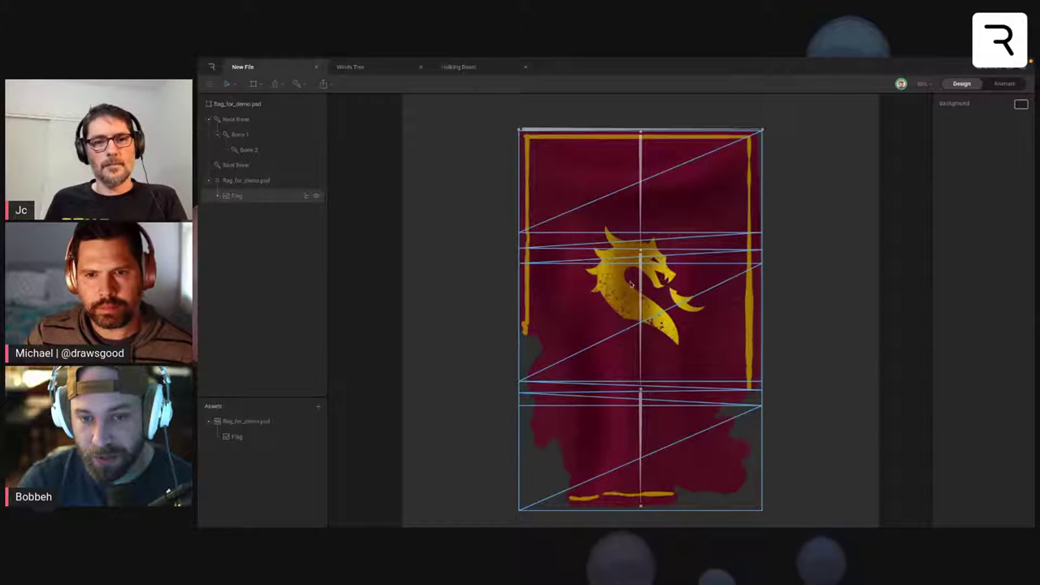
left_click(675, 365)
left_click(690, 316)
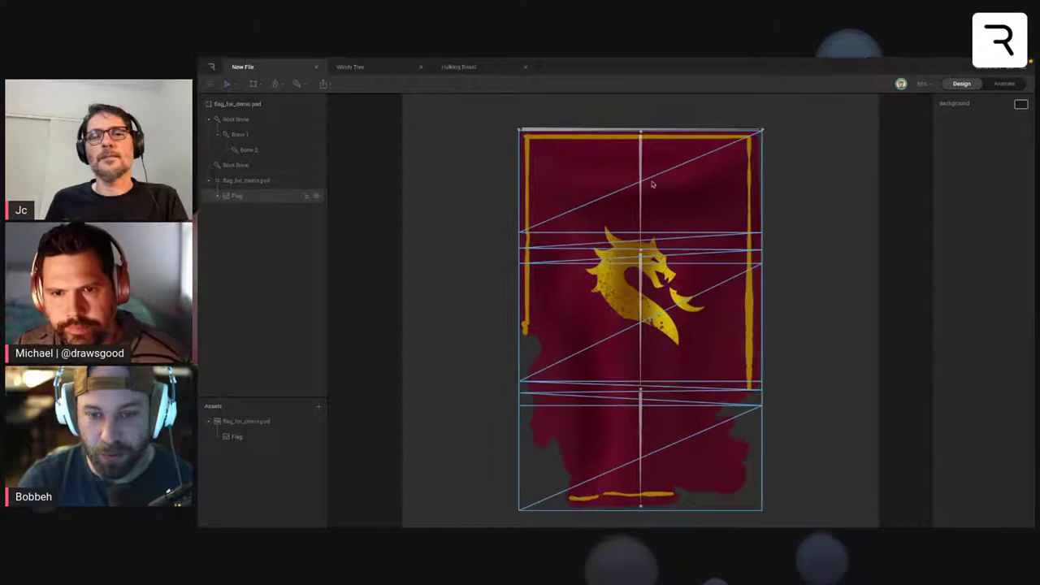
left_click(619, 423)
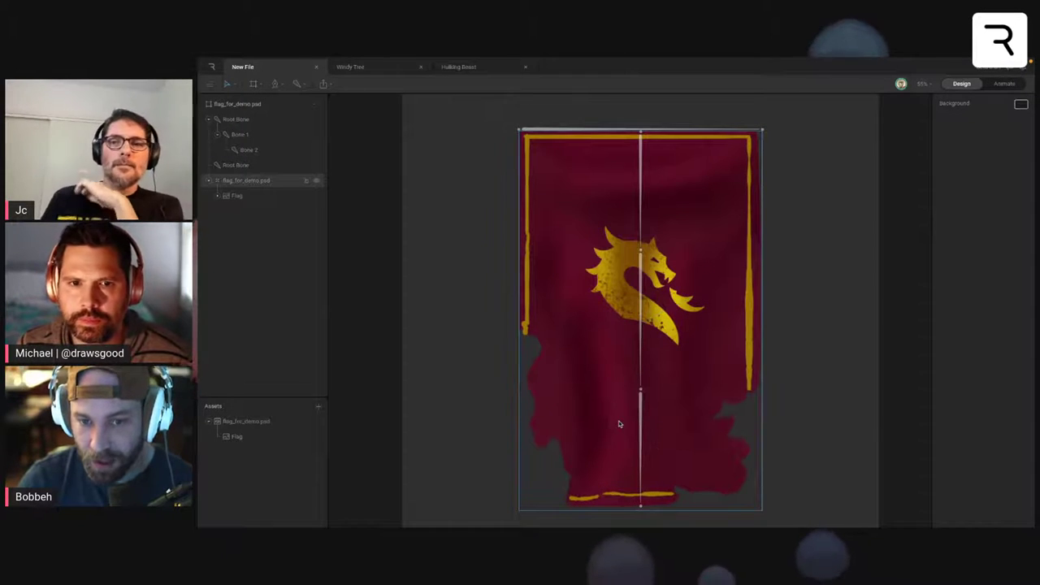
left_click(654, 366)
left_click(422, 263)
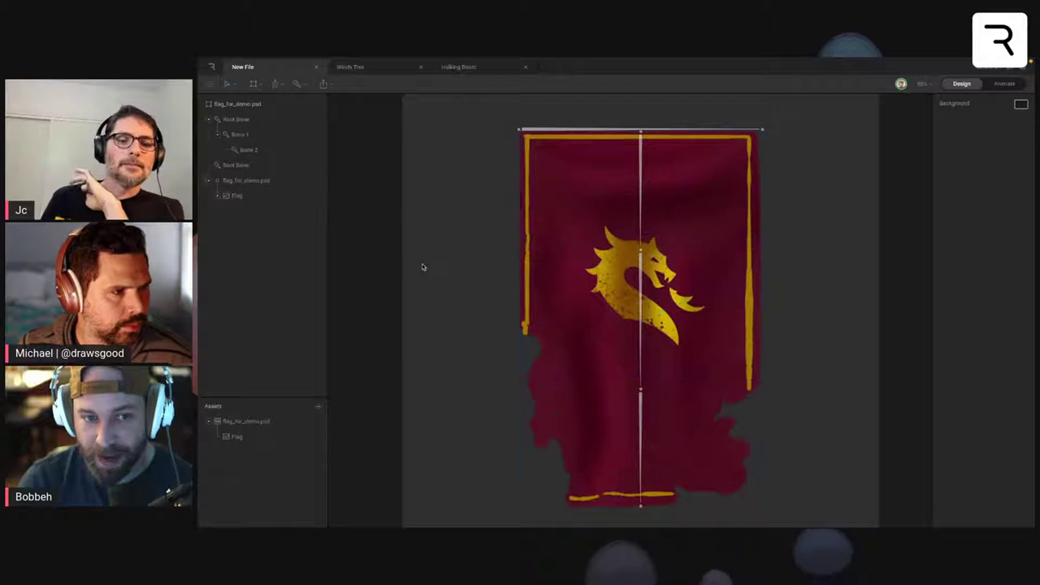
- Move the flag together with all its bones toward the artboard's right edge
left_click_drag(598, 130, 666, 132)
key("ctrl+z")
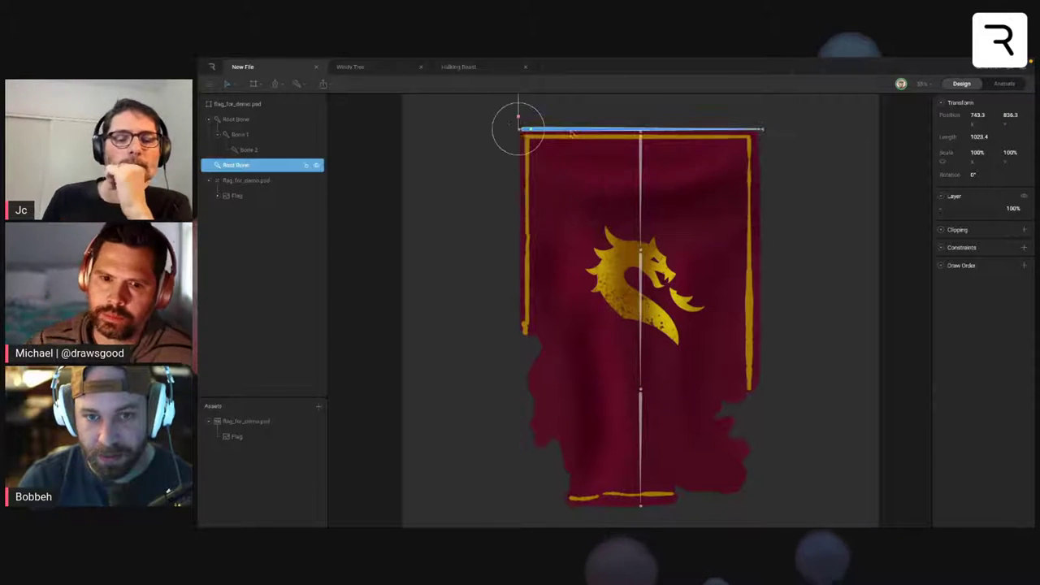
left_click_drag(460, 99, 782, 525)
left_click_drag(707, 367, 810, 366)
left_click(502, 306)
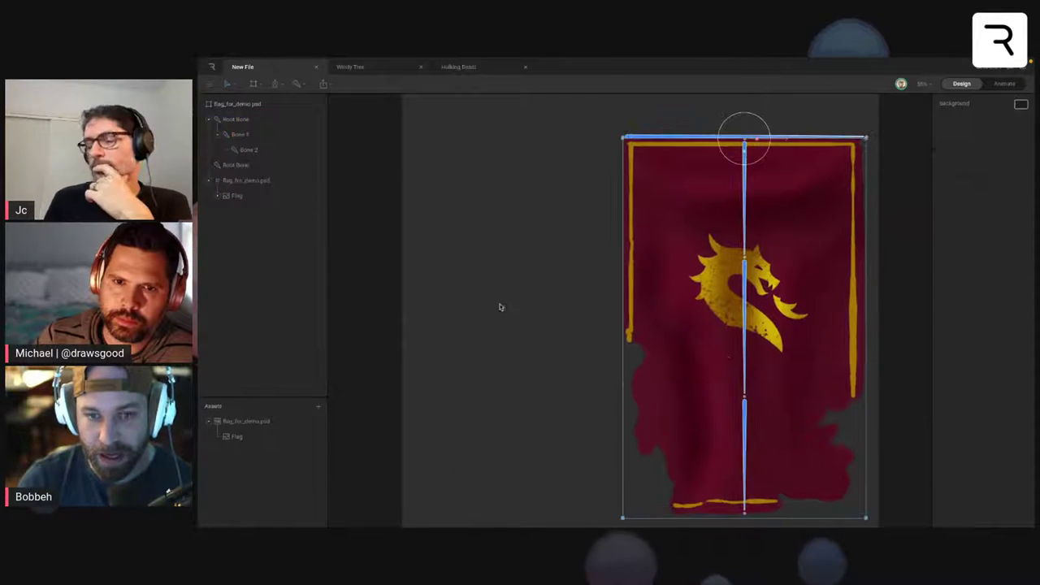
- Draw a rectangle about 685 by 1417 beside the flag and convert it to a custom path with an added vertex on each long side
left_click_drag(416, 137, 581, 478)
left_click_drag(487, 255, 496, 259)
double_click(517, 279)
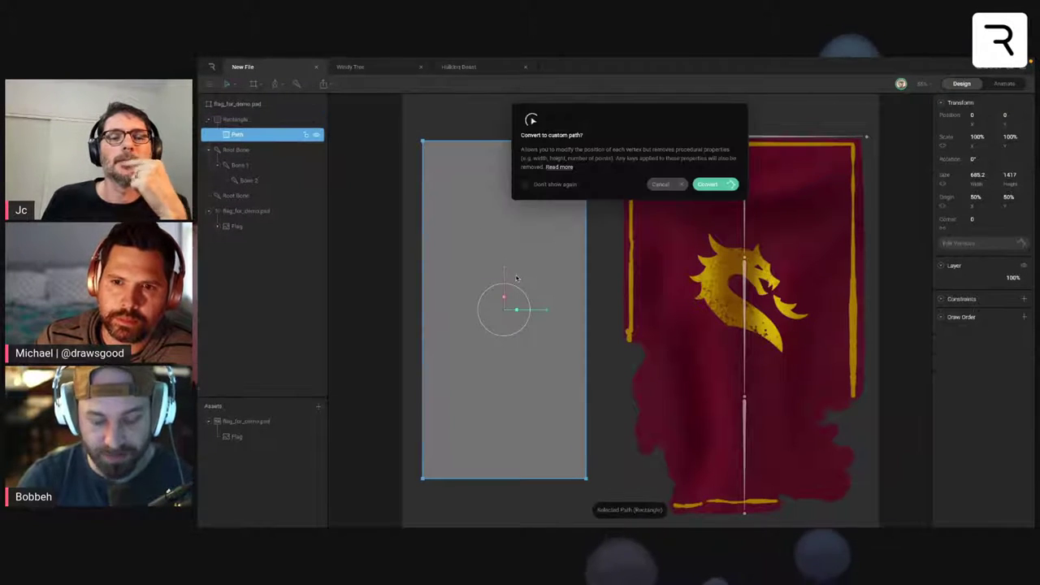
key("Return")
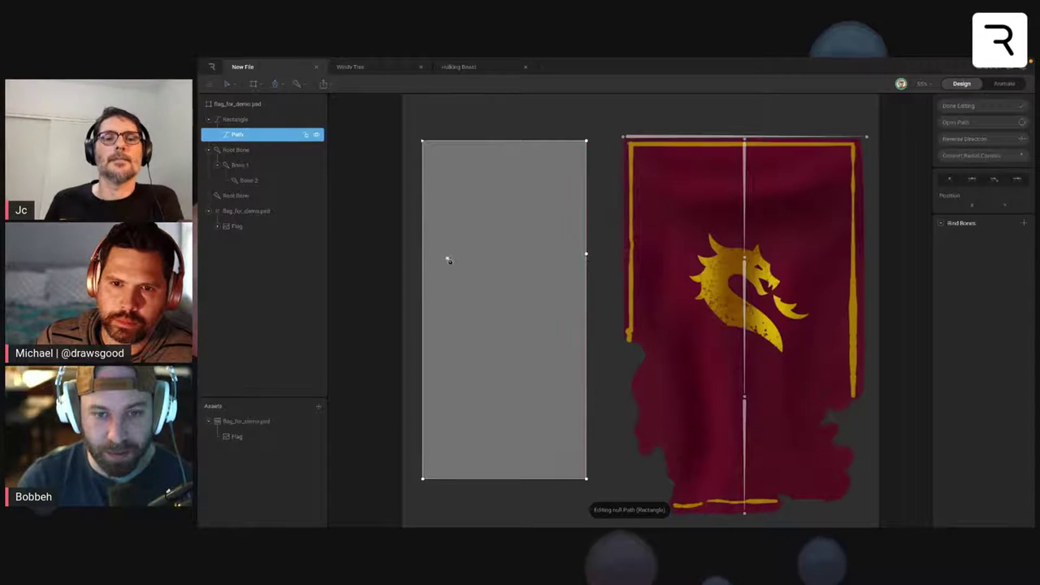
left_click(422, 254)
key("Escape")
- Convert the rectangle's two added side vertices to mirrored curve points and lengthen their handles along the edges
left_click(492, 325)
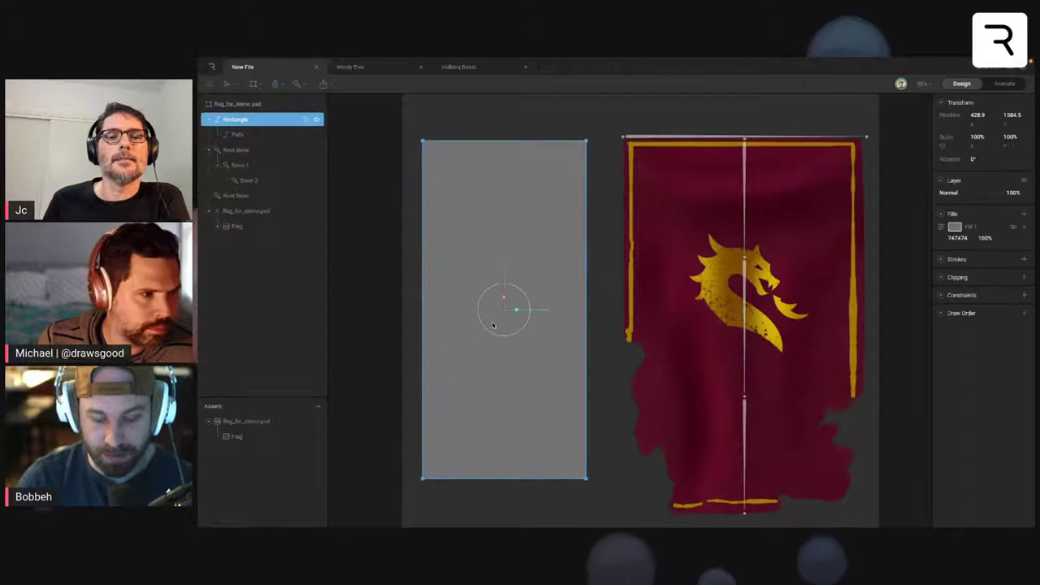
double_click(492, 325)
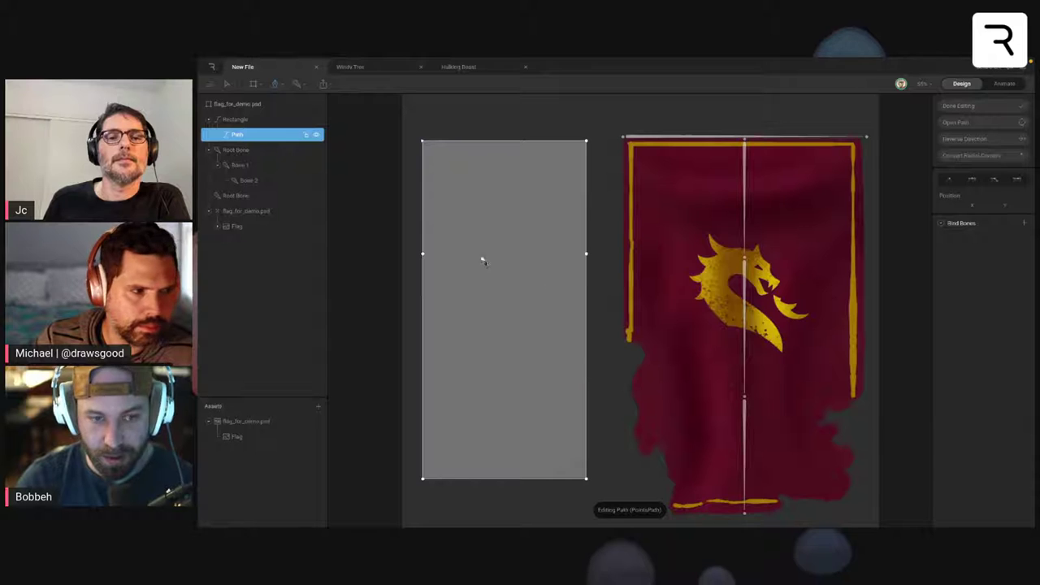
left_click_drag(409, 237, 628, 297)
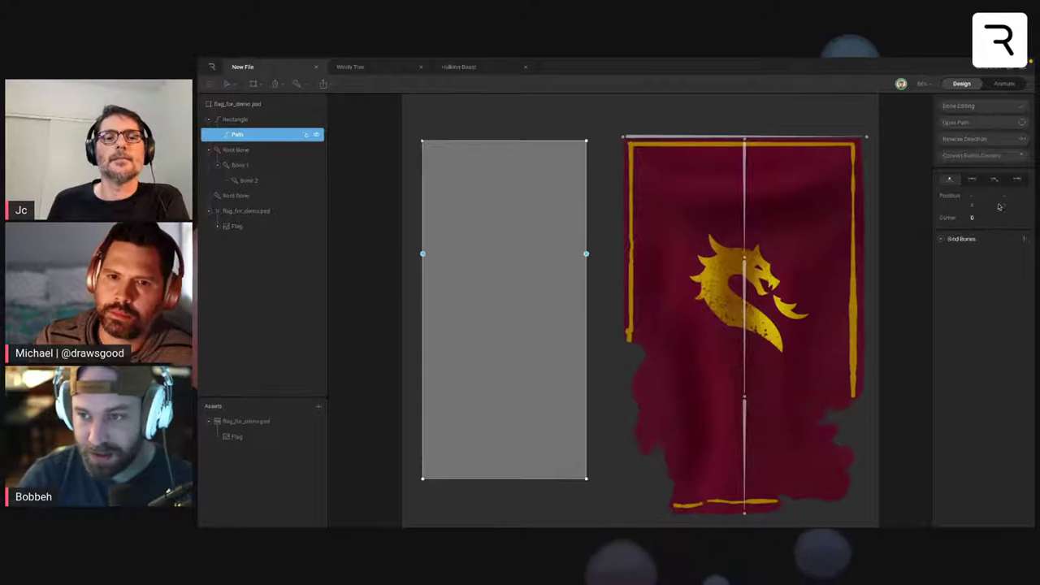
left_click(974, 179)
left_click_drag(424, 227, 423, 199)
left_click(411, 334)
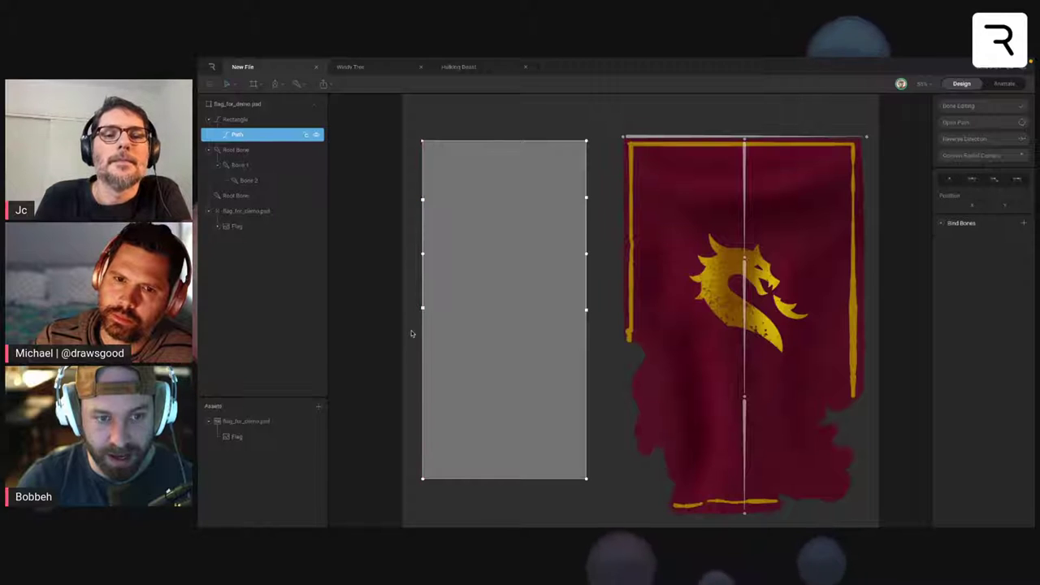
- Add a lower vertex on each long side and shift the rectangle's bottom end sideways to bend its sides
left_click(424, 400)
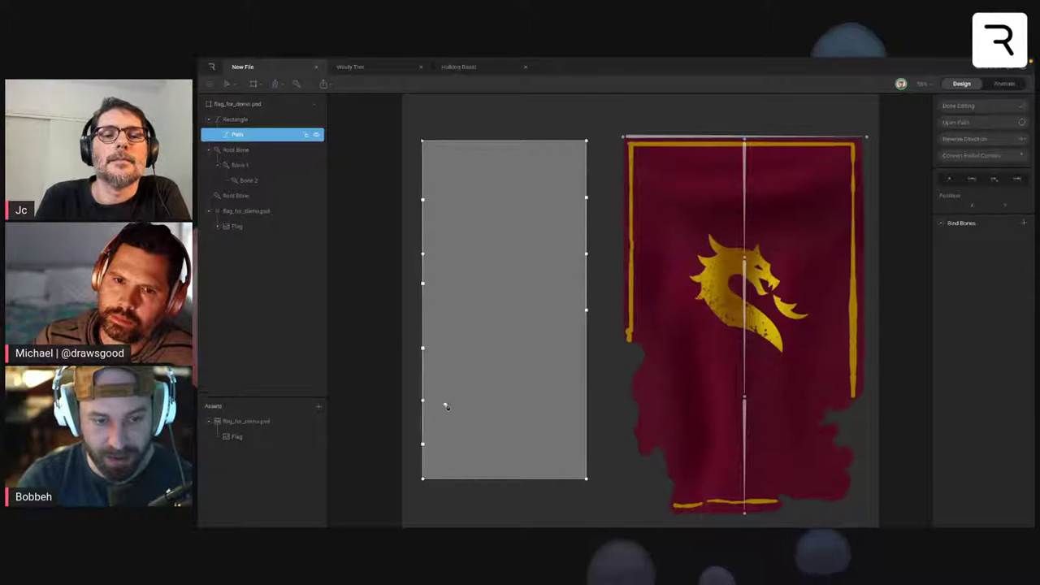
left_click(587, 402)
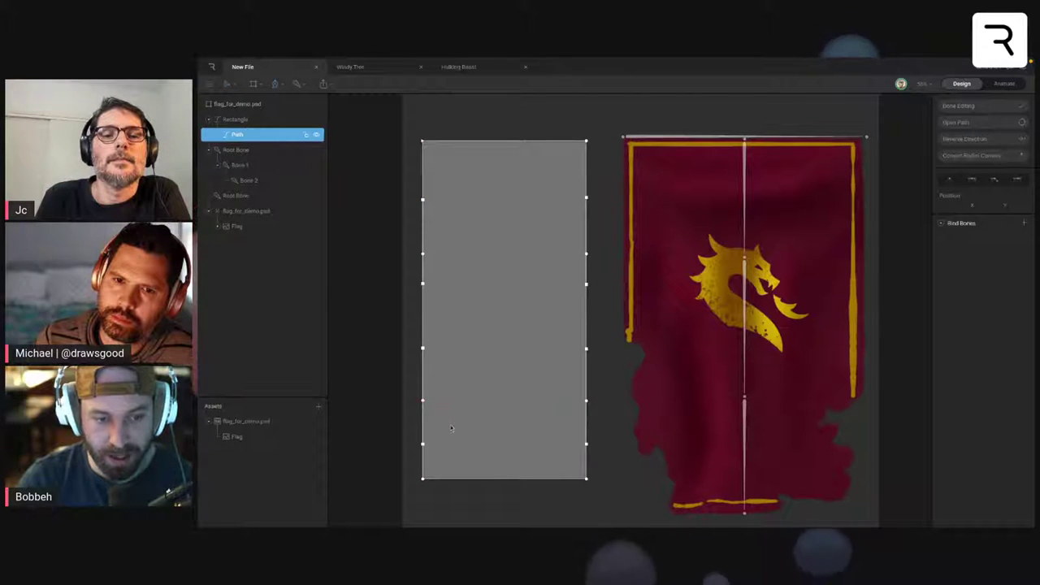
left_click_drag(400, 425, 602, 481)
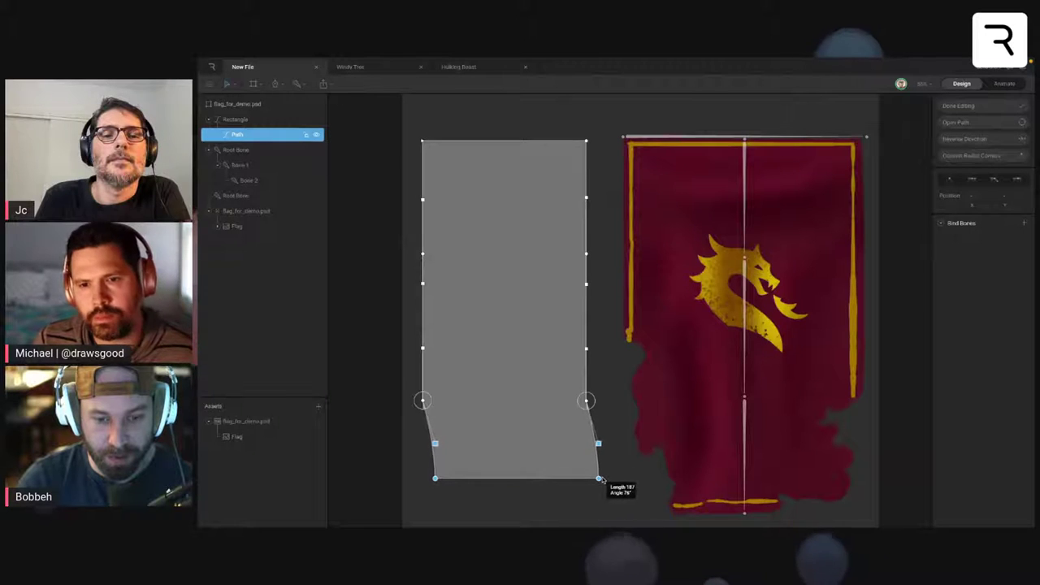
left_click_drag(500, 488, 632, 476)
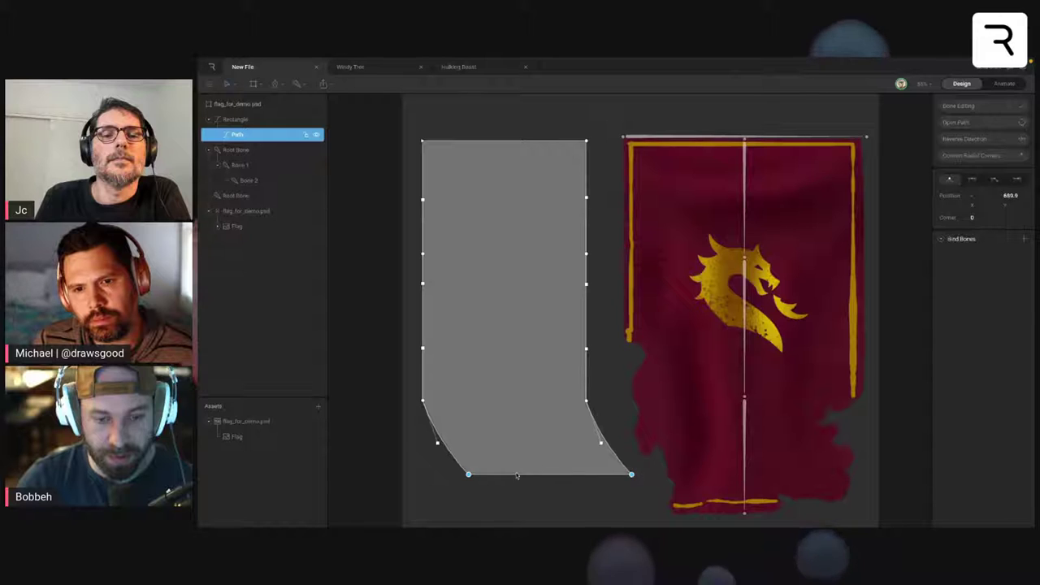
- Undo the bend and the path point edits, and delete the grey rectangle
key("ctrl+z")
key("ctrl+z")
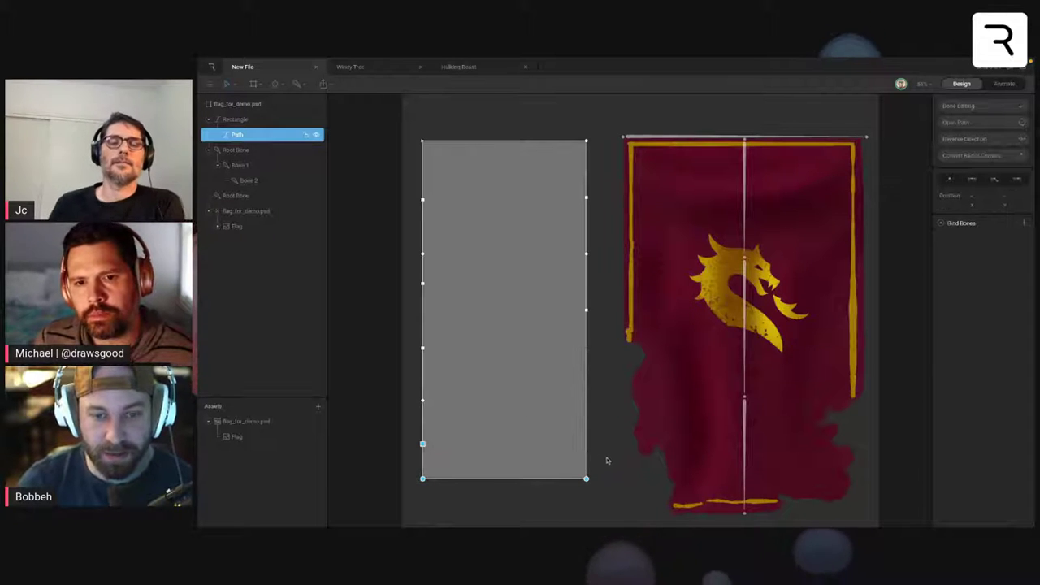
left_click(591, 370)
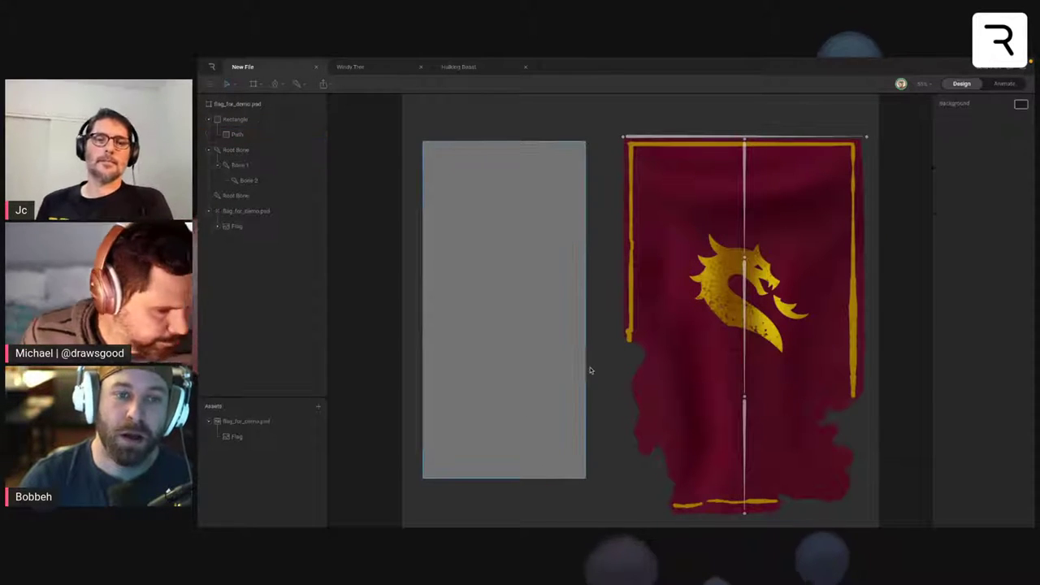
left_click(532, 312)
key("Delete")
- Move the flag and all its bones back to the middle of the artboard
left_click_drag(584, 102, 924, 370)
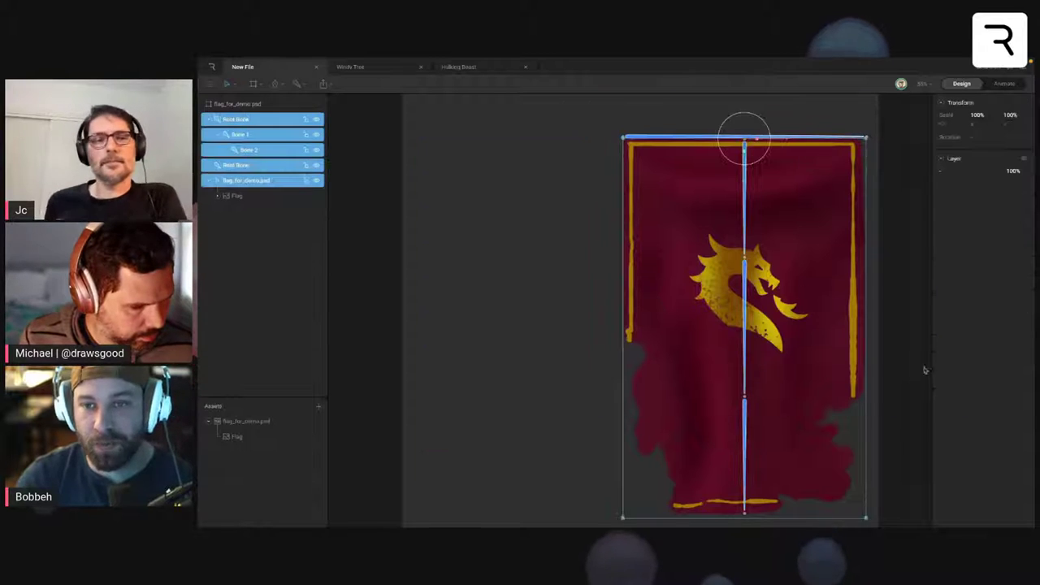
left_click_drag(796, 270, 703, 276)
left_click(820, 260)
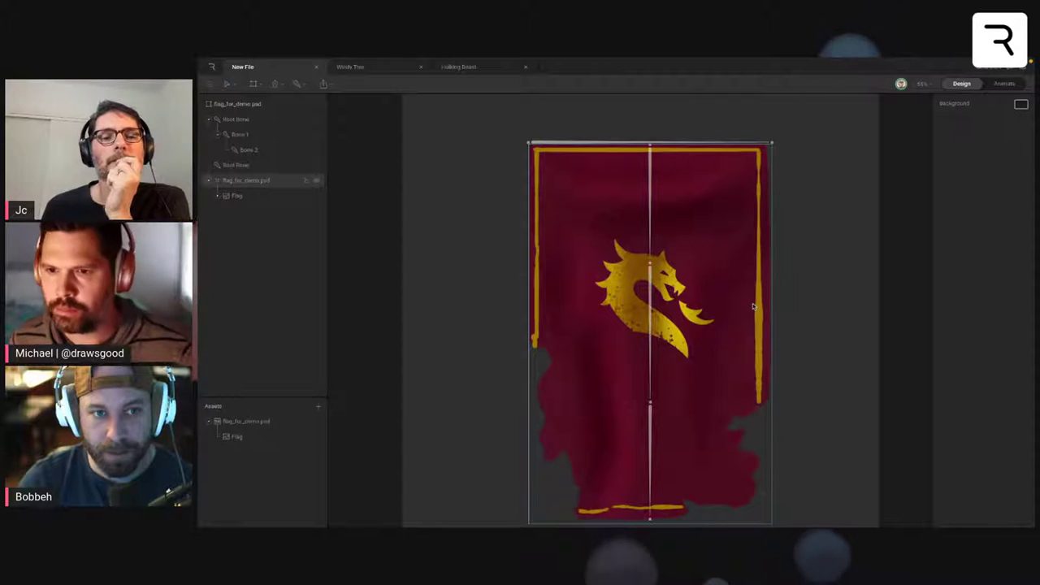
scroll(489, 172, "down", 2)
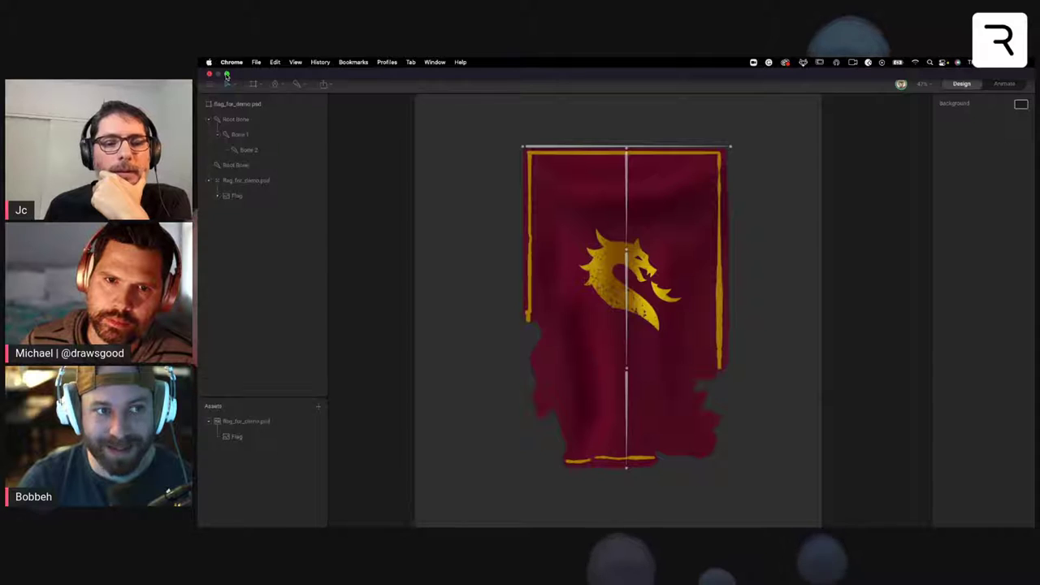
- Take the browser window with the Rive editor out of full-screen view
left_click(226, 74)
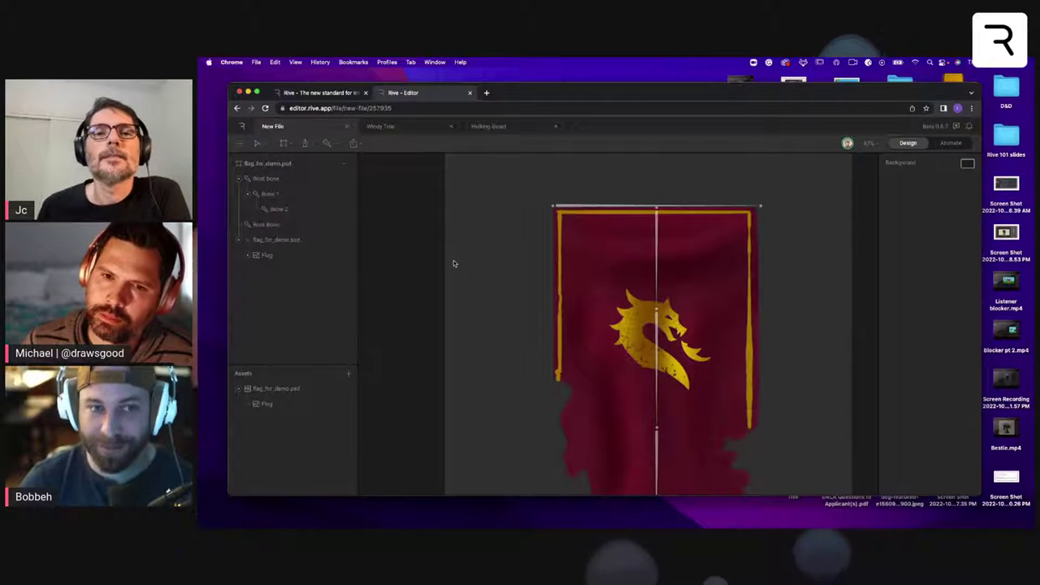
mouse_move(543, 528)
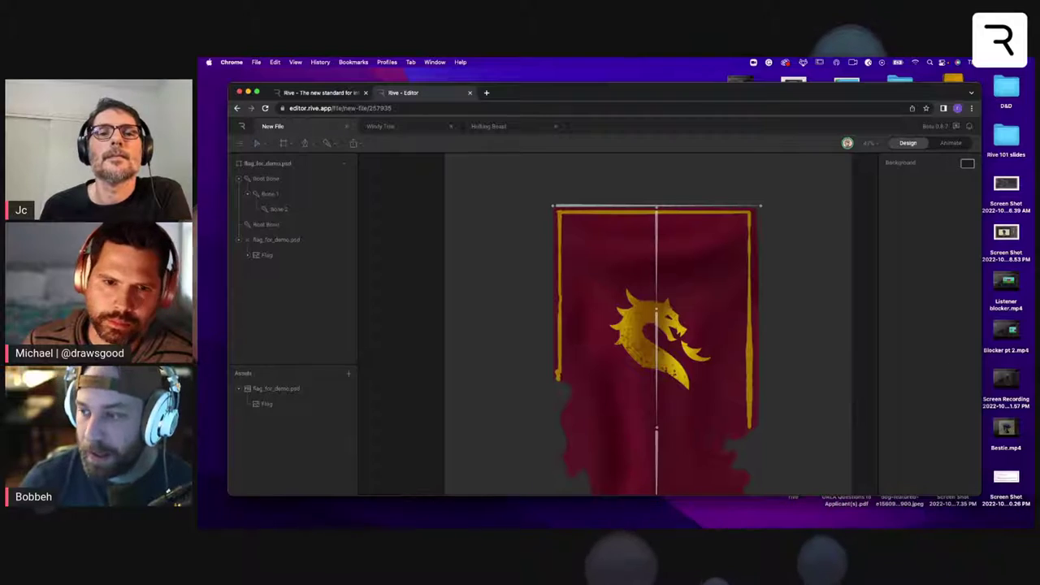
left_click_drag(1036, 122, 588, 106)
left_click(565, 496)
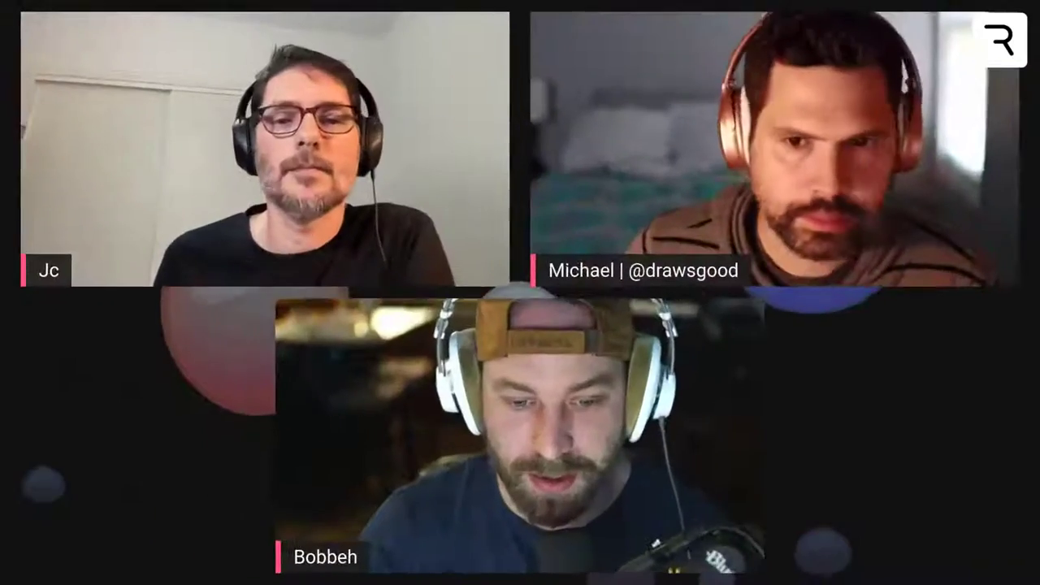
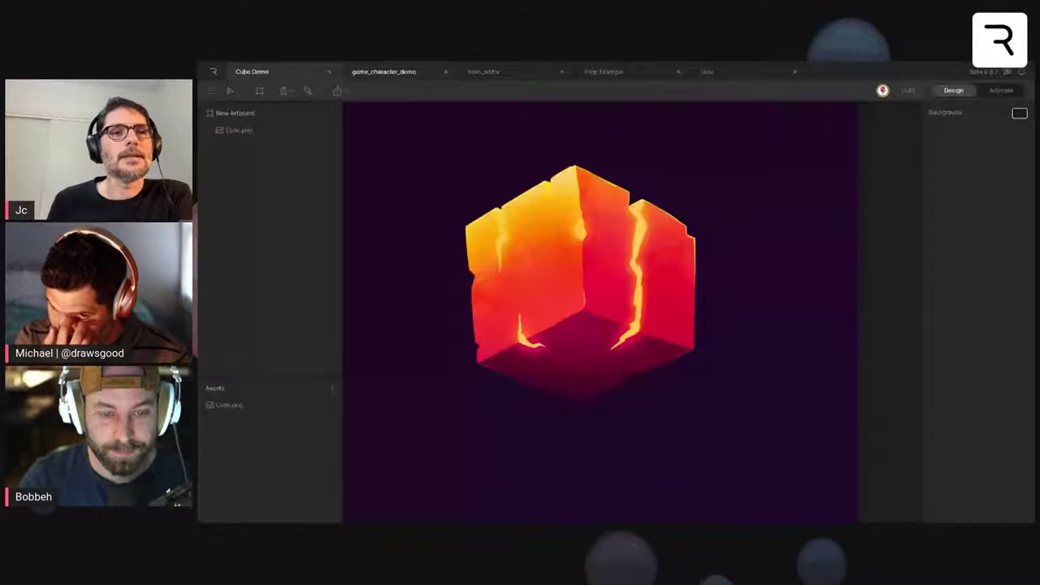
- Create a mesh on the Cube.png image and start a new contour for it
left_click(467, 163)
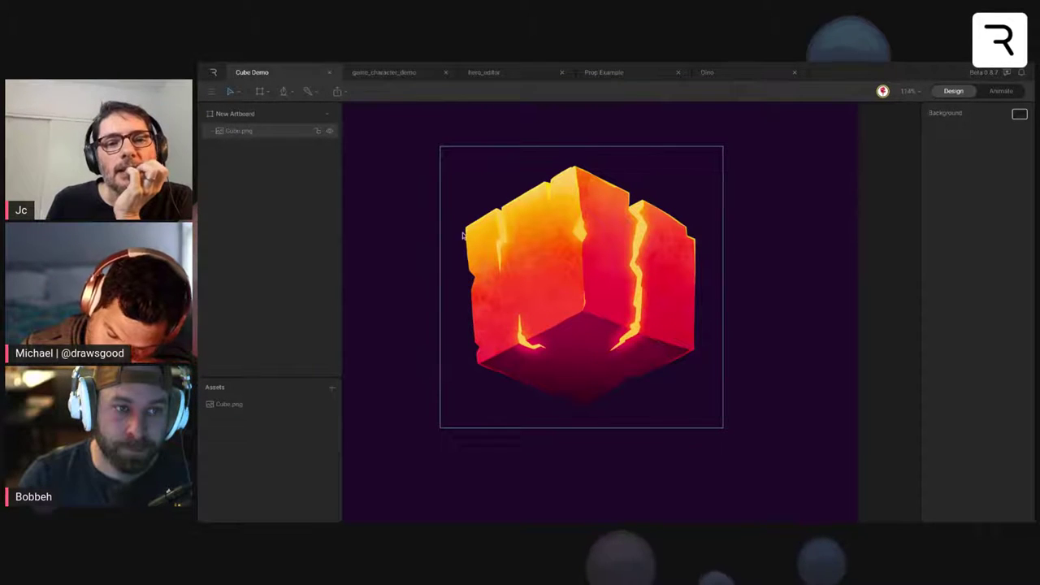
left_click(580, 285)
scroll(583, 284, "up", 2)
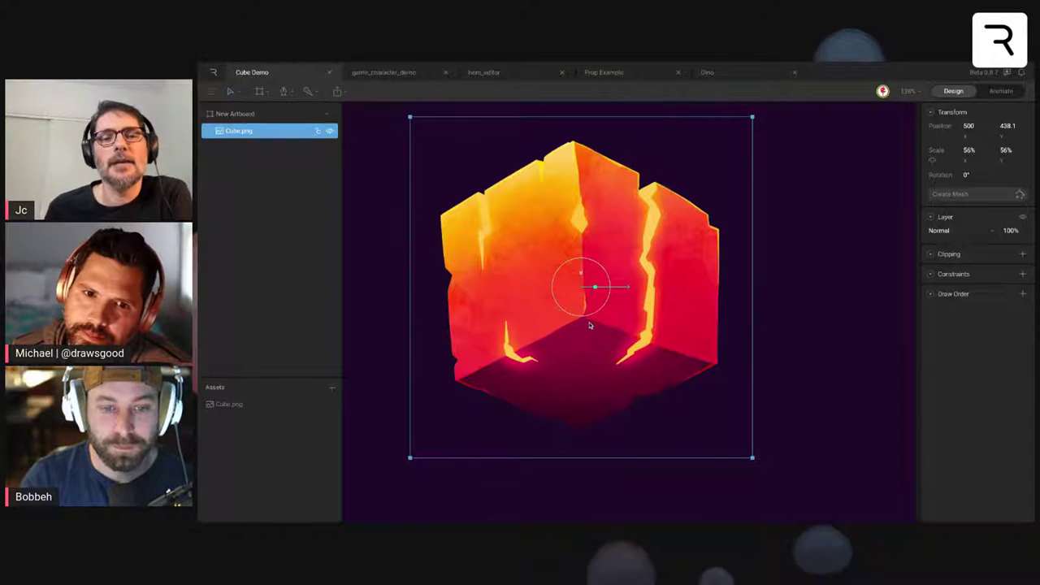
left_click(991, 193)
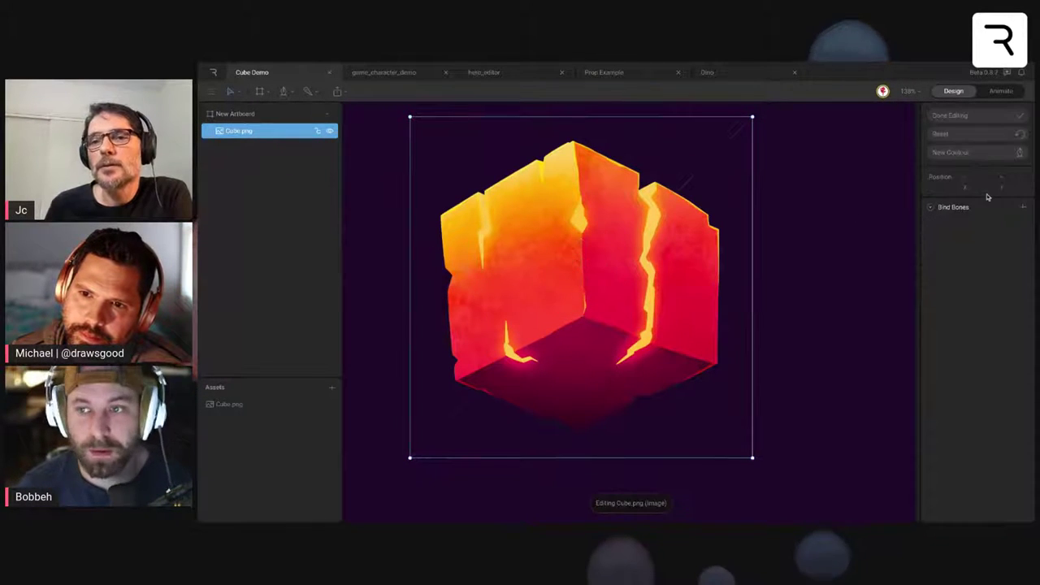
left_click(967, 153)
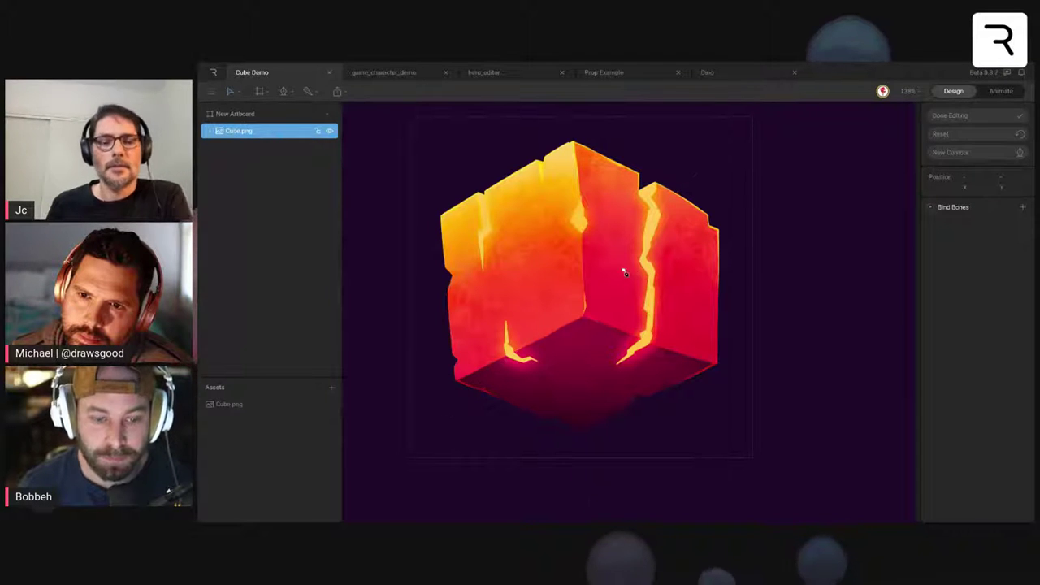
scroll(608, 276, "up", 2)
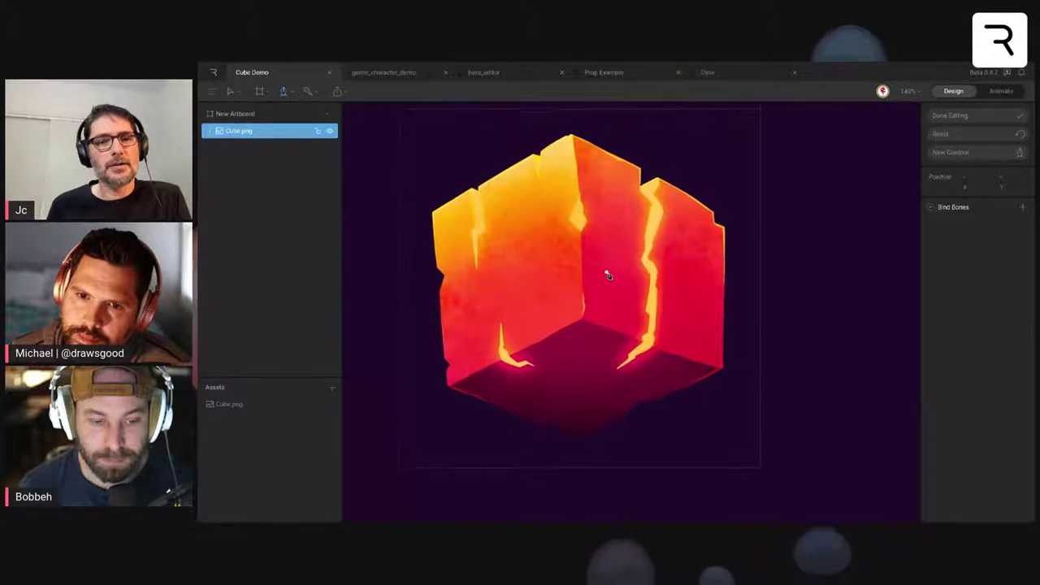
scroll(608, 277, "up", 2)
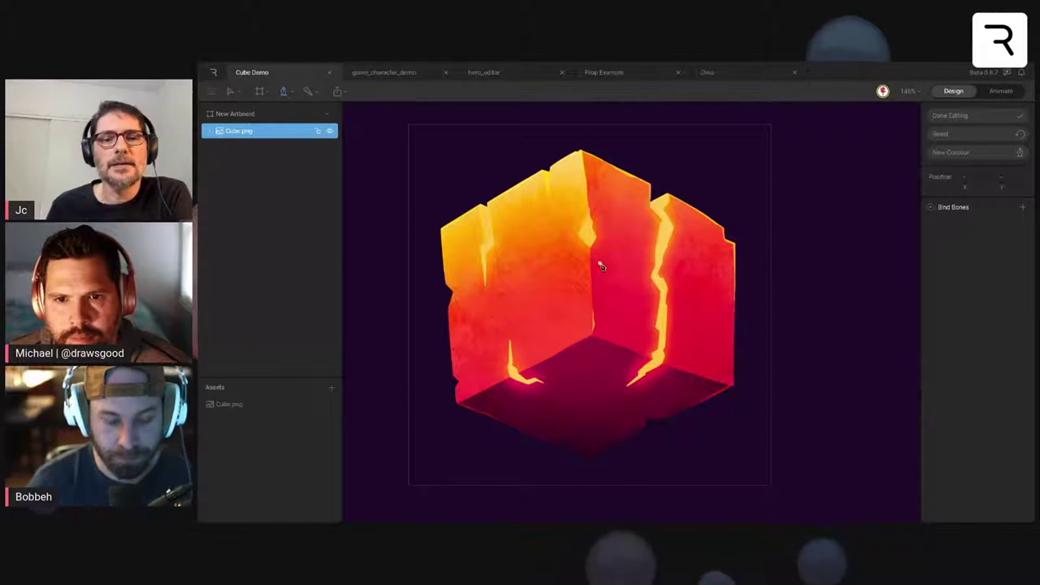
- Trace the cube's silhouette with six mesh vertices just outside its outer corners and close the contour
left_click(436, 229)
left_click(581, 144)
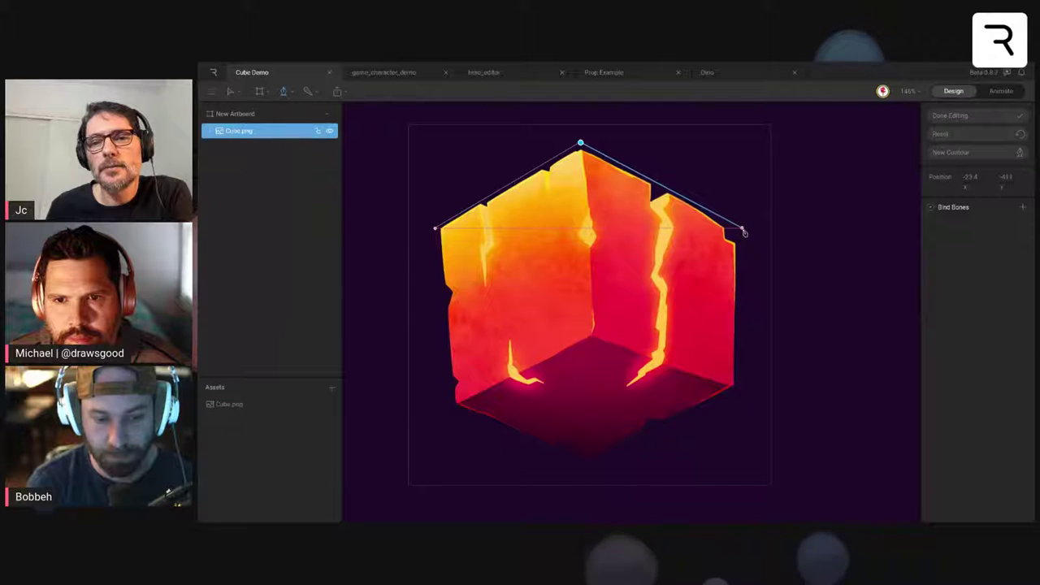
left_click(743, 231)
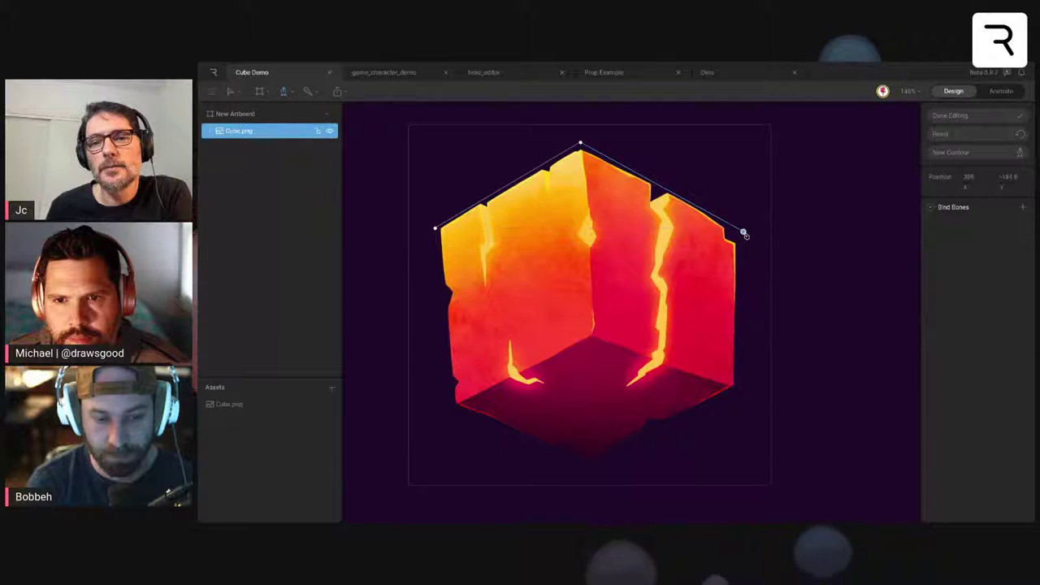
left_click(739, 387)
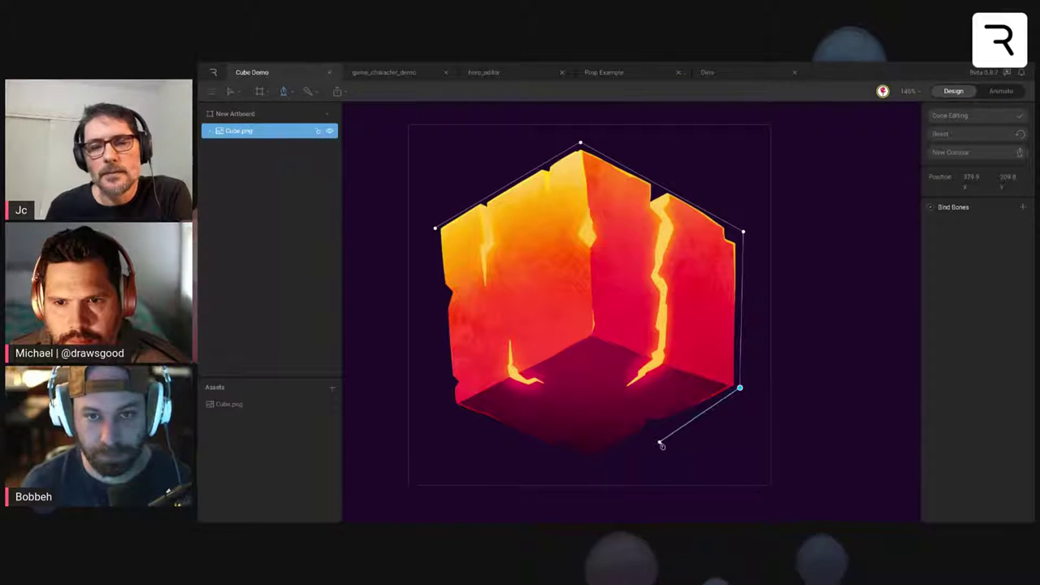
left_click(592, 465)
left_click(452, 409)
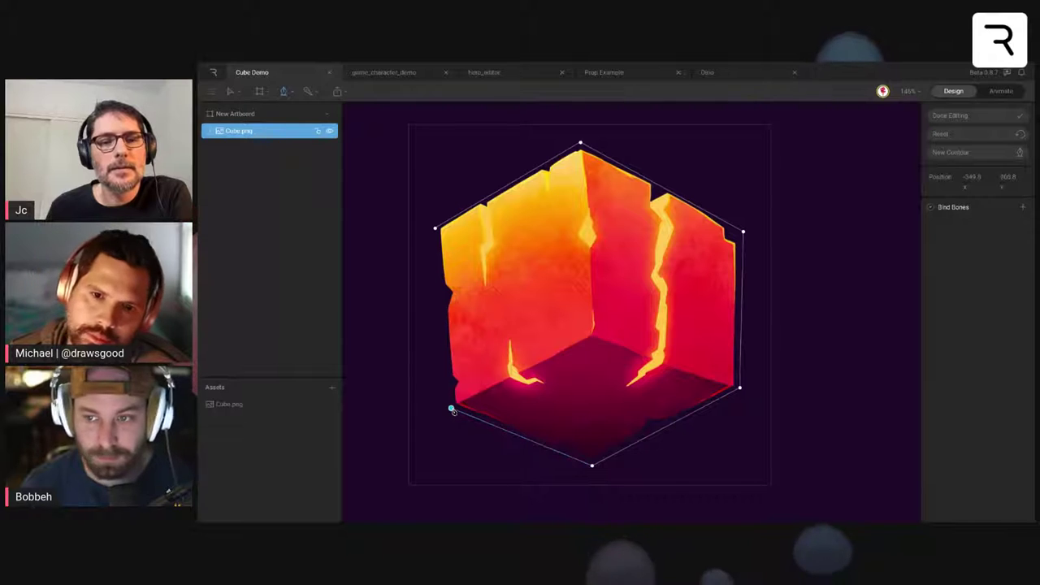
left_click(435, 229)
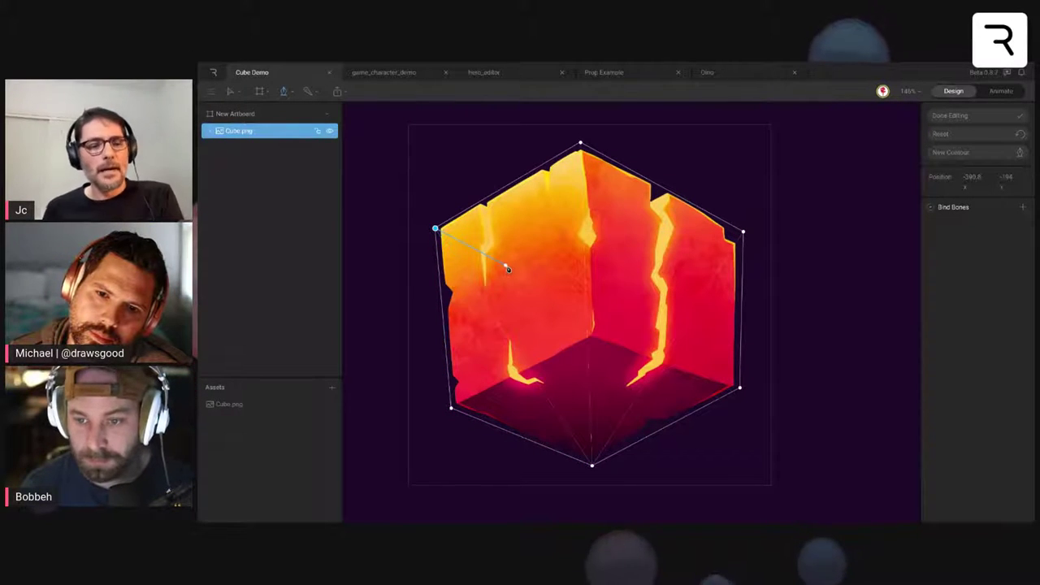
- Add a mesh vertex at the cube's inner corner and connect it to the top, lower-left and lower-right vertices along the face edges
left_click(580, 144)
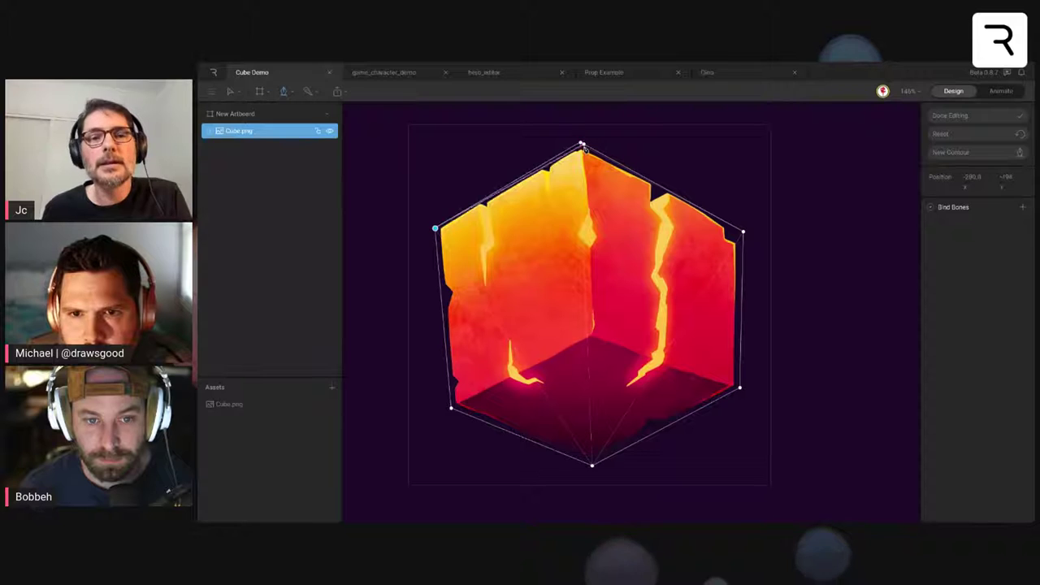
left_click(593, 337)
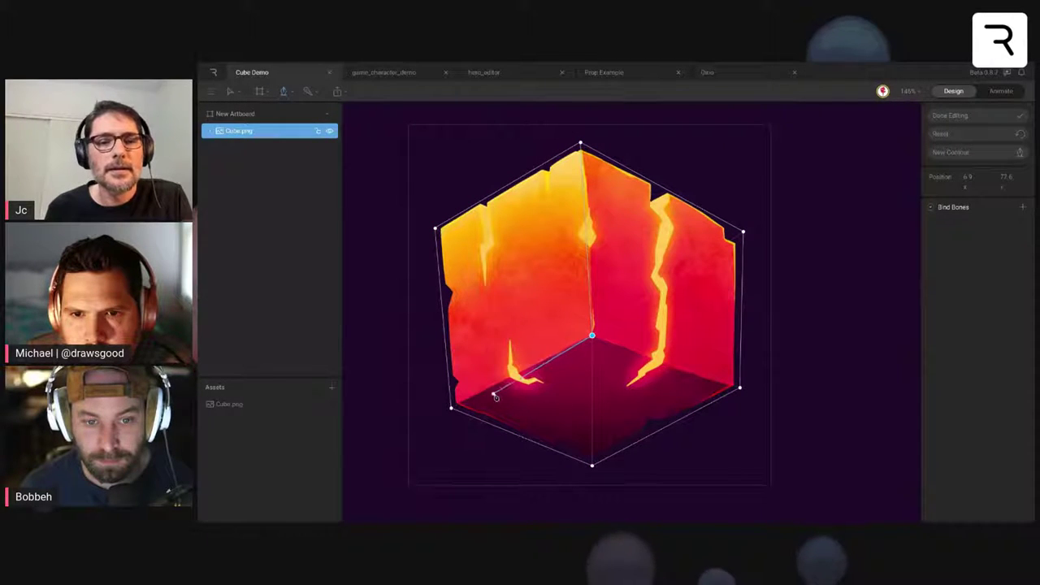
left_click(452, 408)
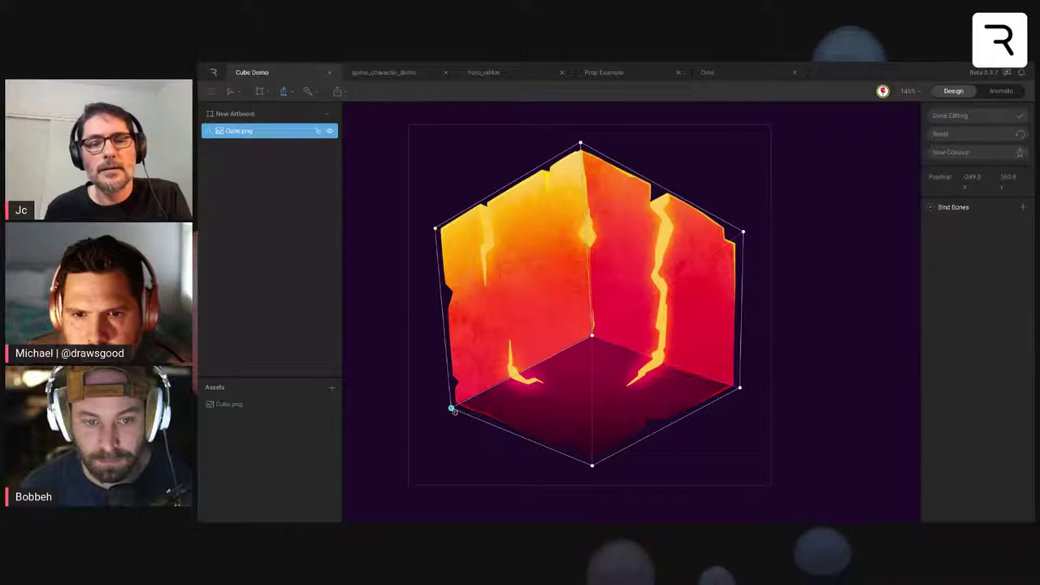
left_click(594, 337)
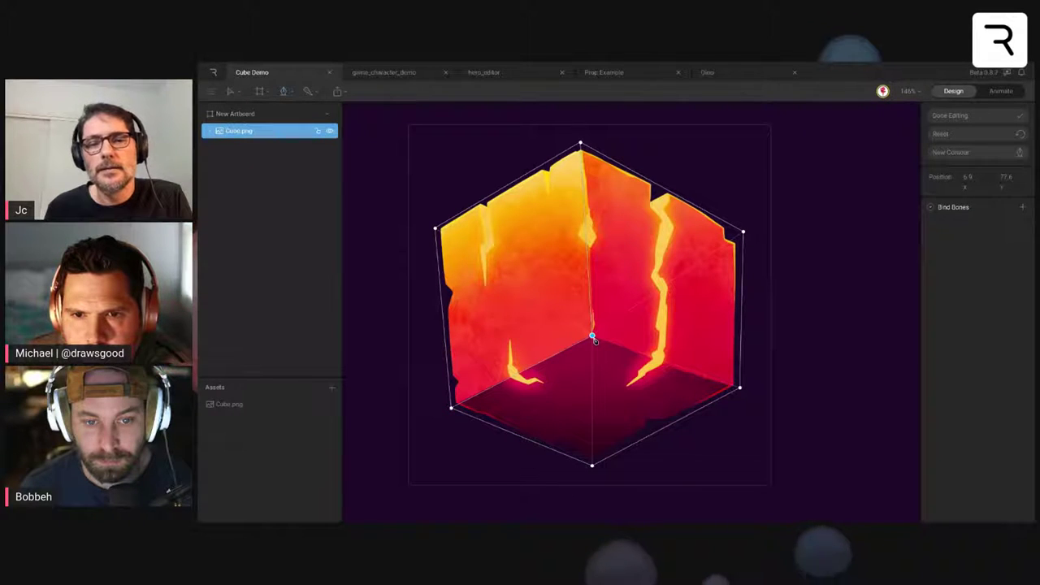
left_click(739, 388)
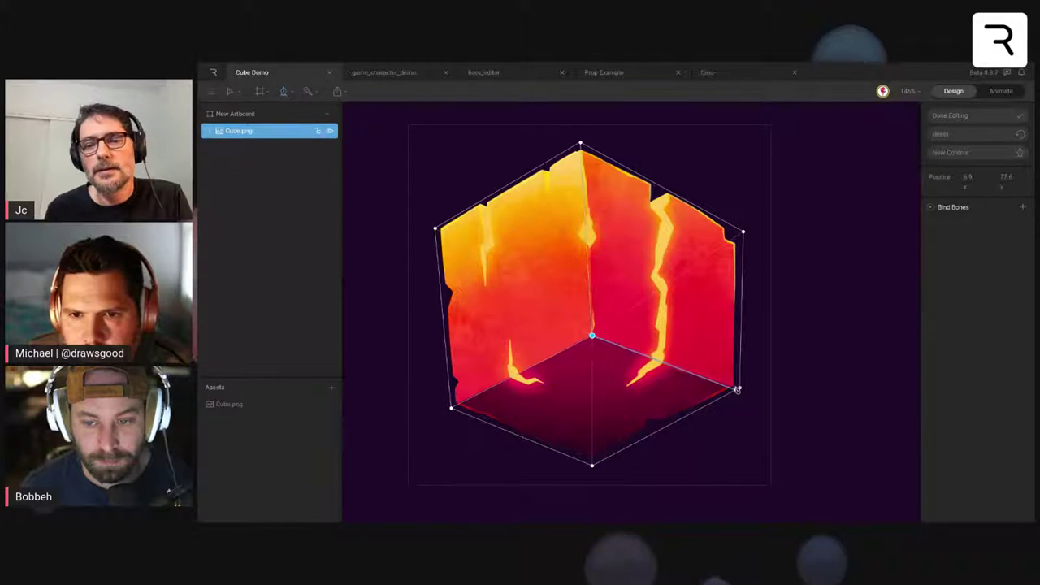
left_click(739, 390)
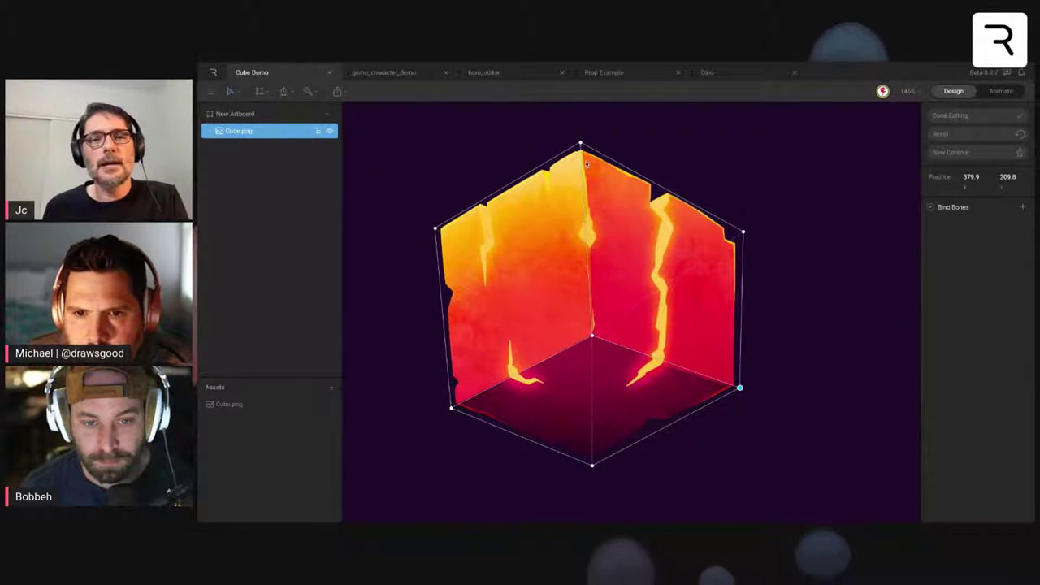
- Try shifting the mesh's inner corner vertex sideways, undo the move, and select it together with the top vertex
left_click(592, 337)
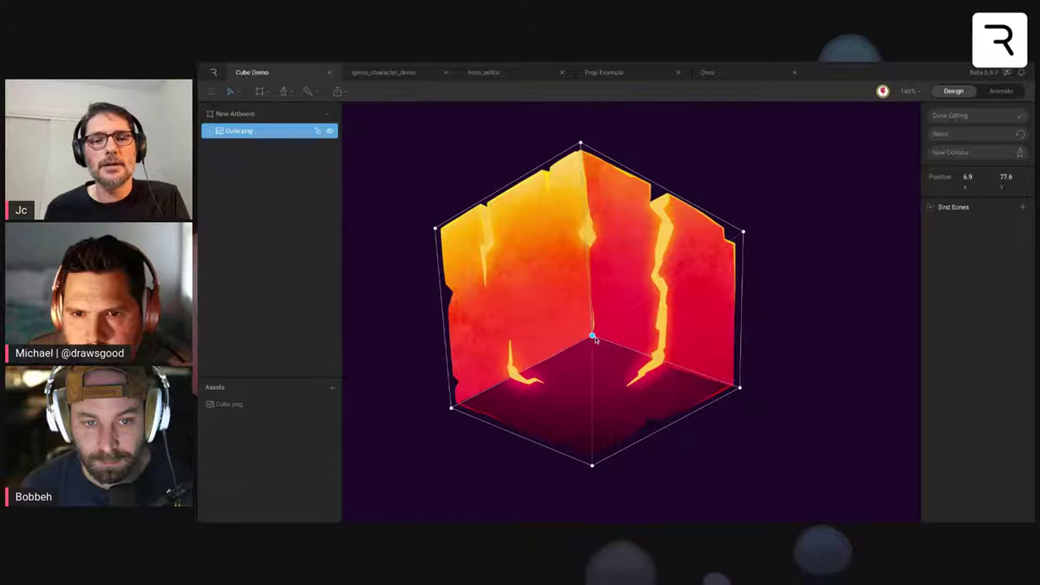
left_click_drag(592, 336, 608, 338)
key("ctrl+z")
left_click(582, 145, "shift")
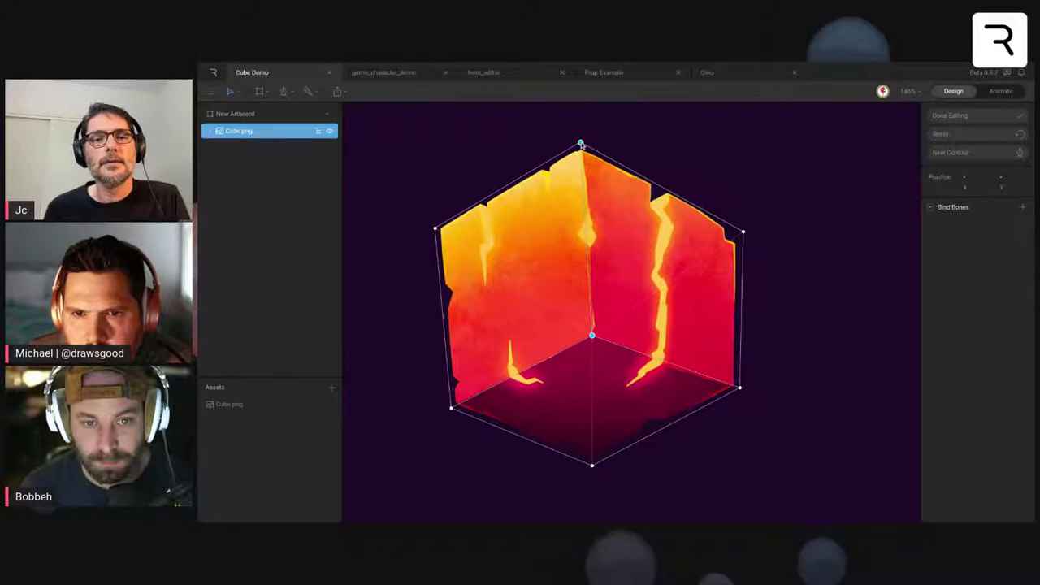
mouse_move(581, 144)
left_mouse_down()
mouse_move(606, 147)
mouse_move(569, 144)
mouse_move(593, 147)
mouse_move(581, 143)
left_mouse_up()
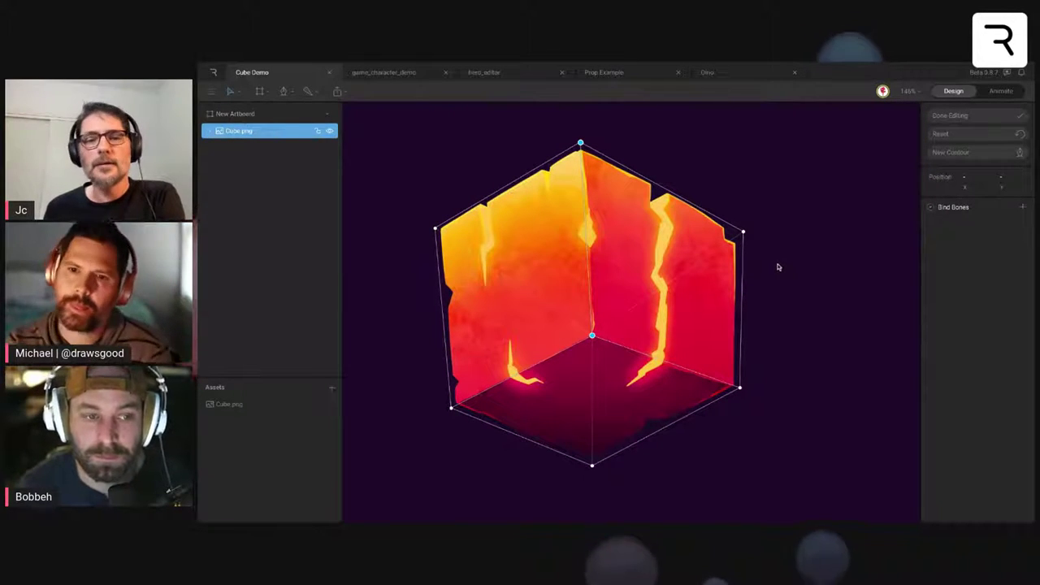
- Leave mesh editing and draw a vertical root bone about 168 long upward from the cube's inner corner
key("Escape")
key("Escape")
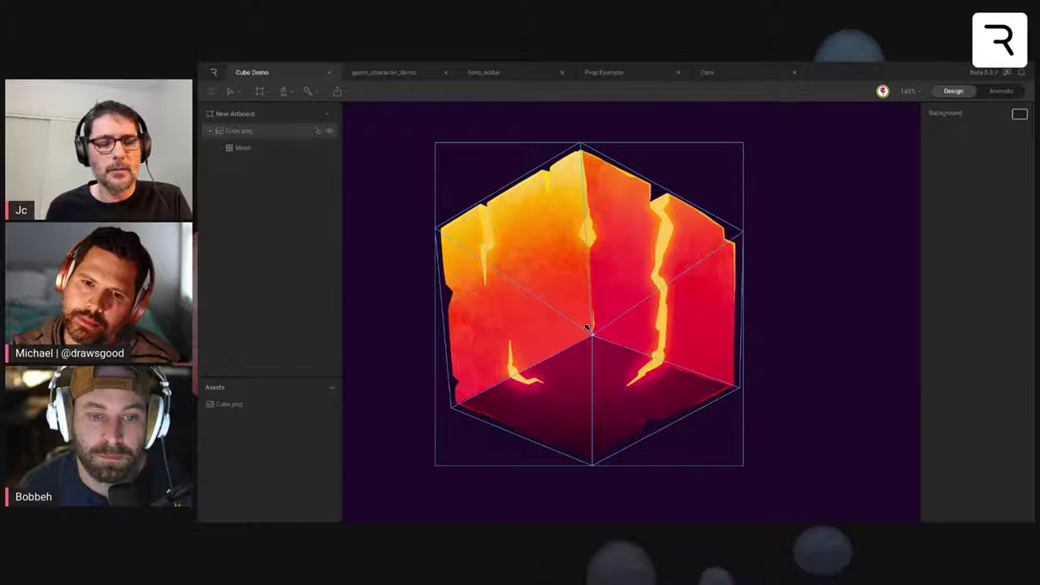
left_click_drag(588, 329, 621, 279)
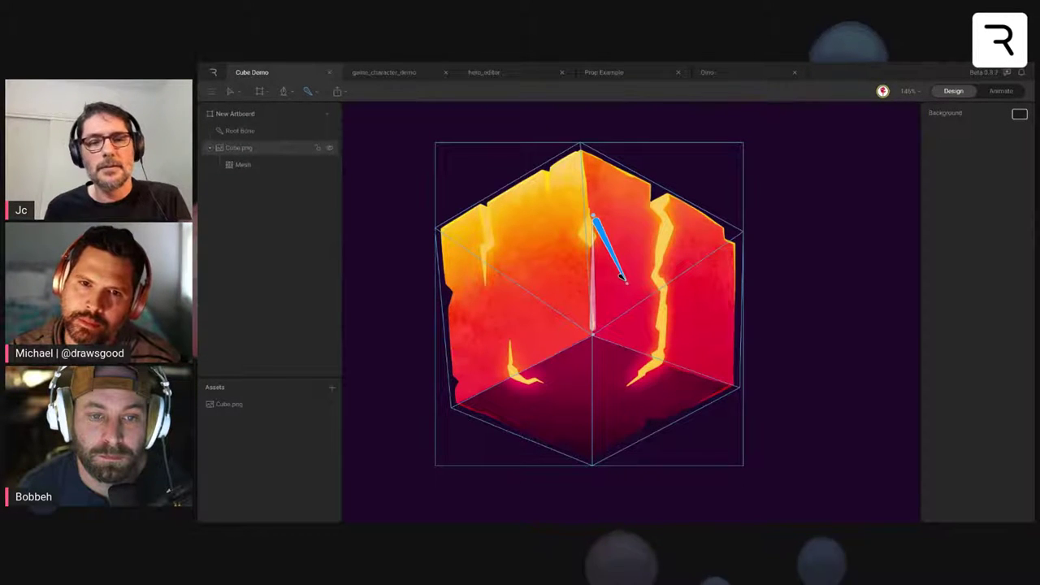
key("Escape")
left_click(756, 409)
left_click(606, 329)
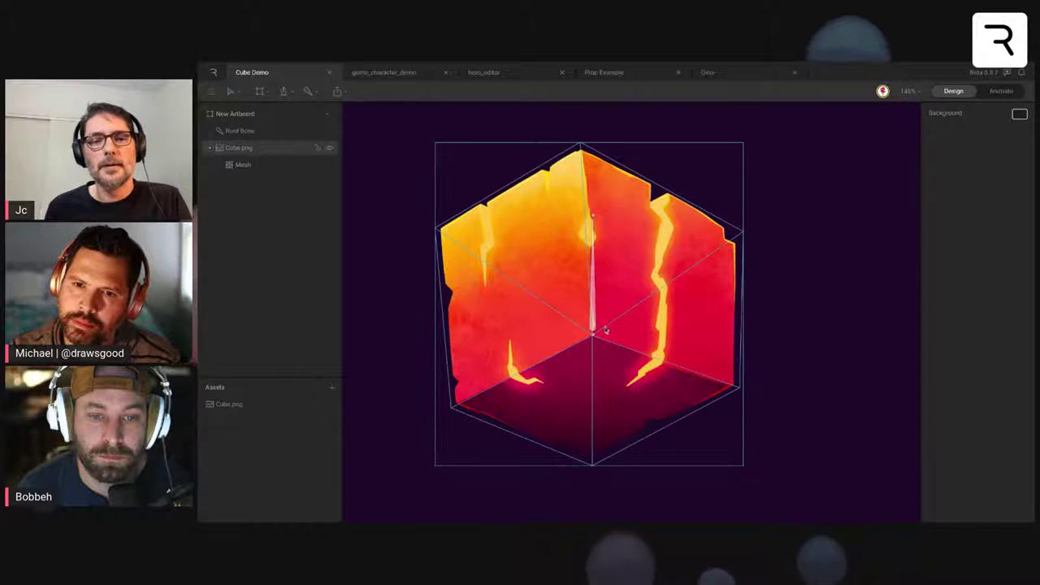
left_click(595, 320)
left_click(594, 323)
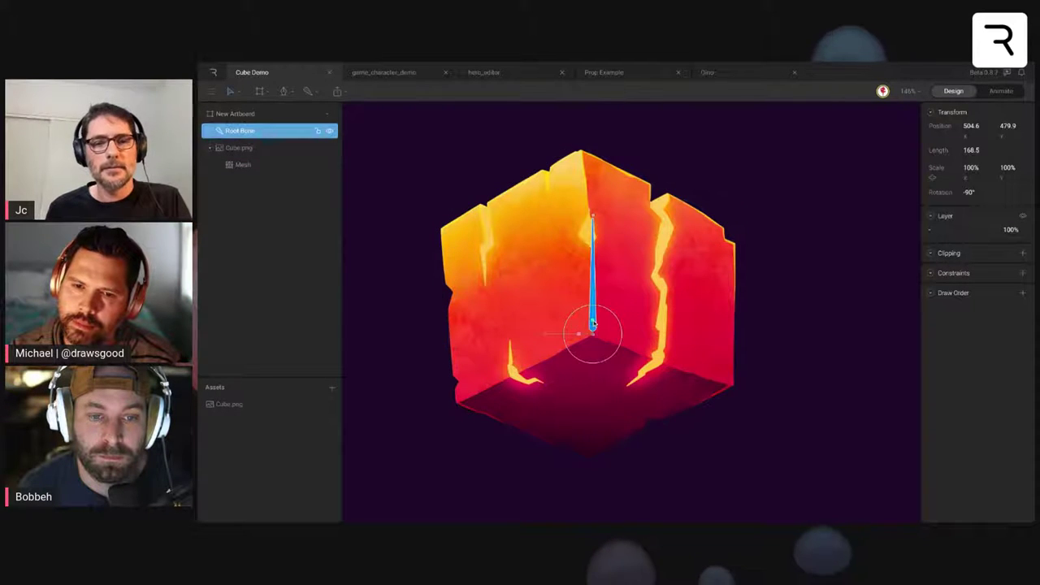
- Draw a second, shorter horizontal root bone starting at the cube's bottom vertex
scroll(593, 323, "down", 2)
scroll(594, 323, "up", 1)
key("b")
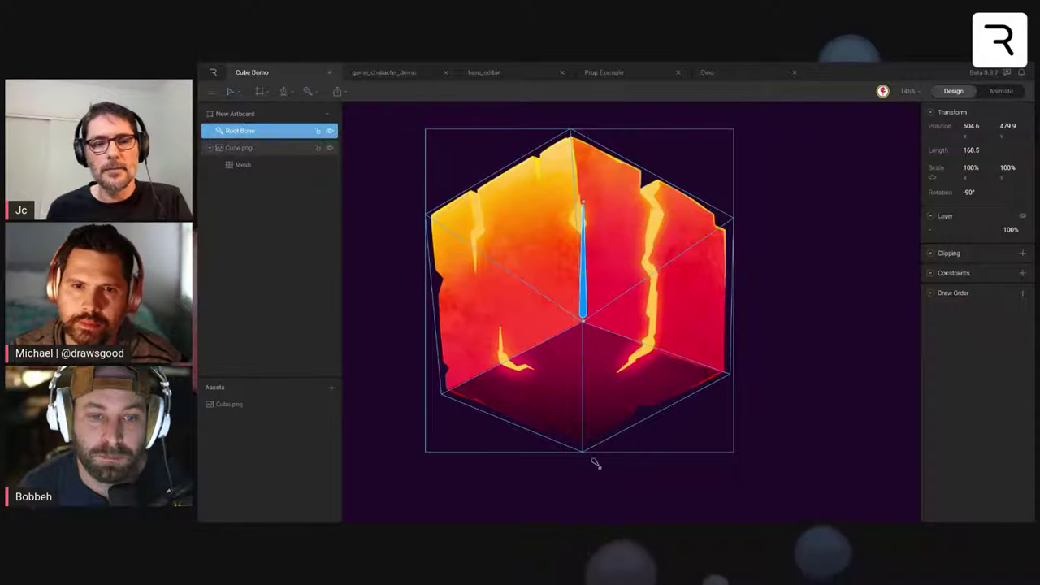
key("b")
mouse_move(583, 463)
left_mouse_down()
mouse_move(639, 464)
mouse_move(602, 463)
left_mouse_up()
key("Escape")
left_click(584, 302)
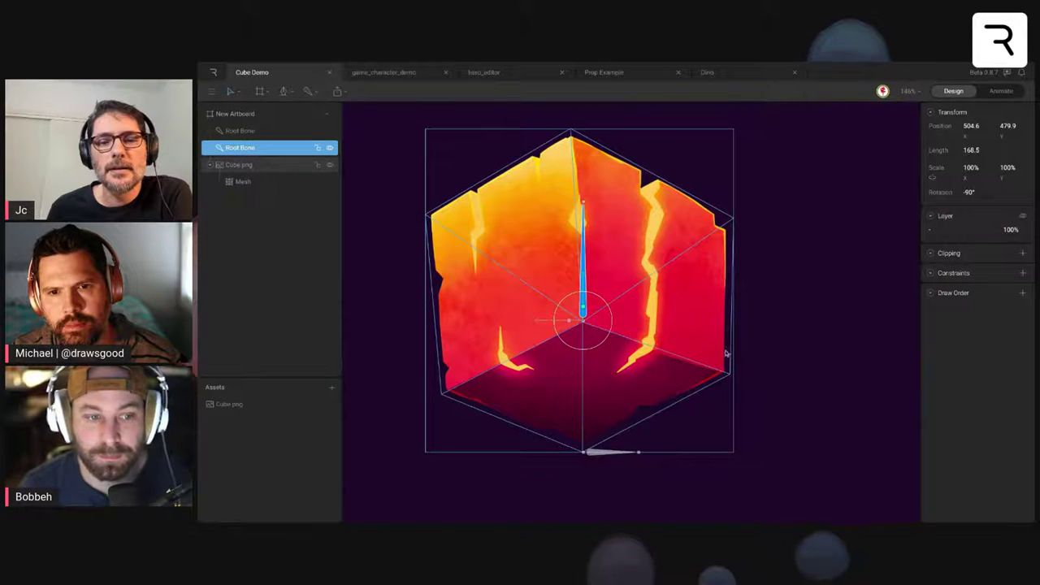
- Reopen the Cube.png mesh for editing and bind both root bones to it
left_click(634, 362)
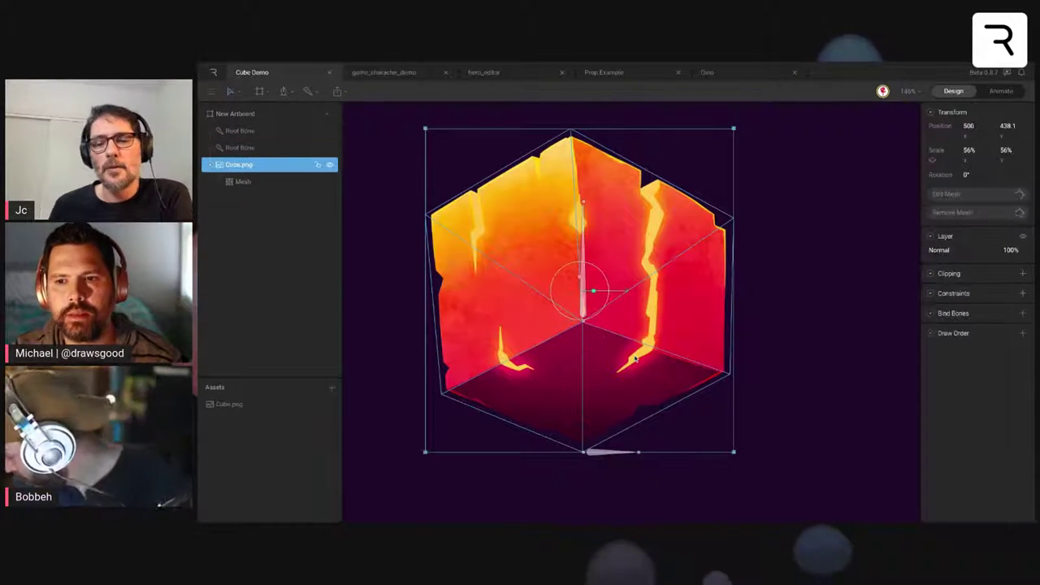
double_click(636, 358)
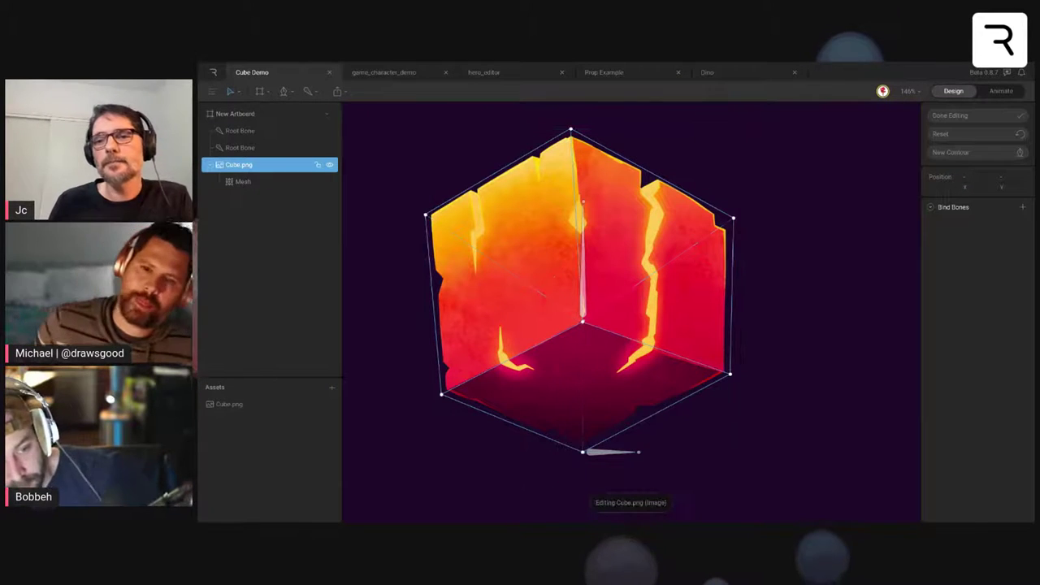
left_click(1022, 207)
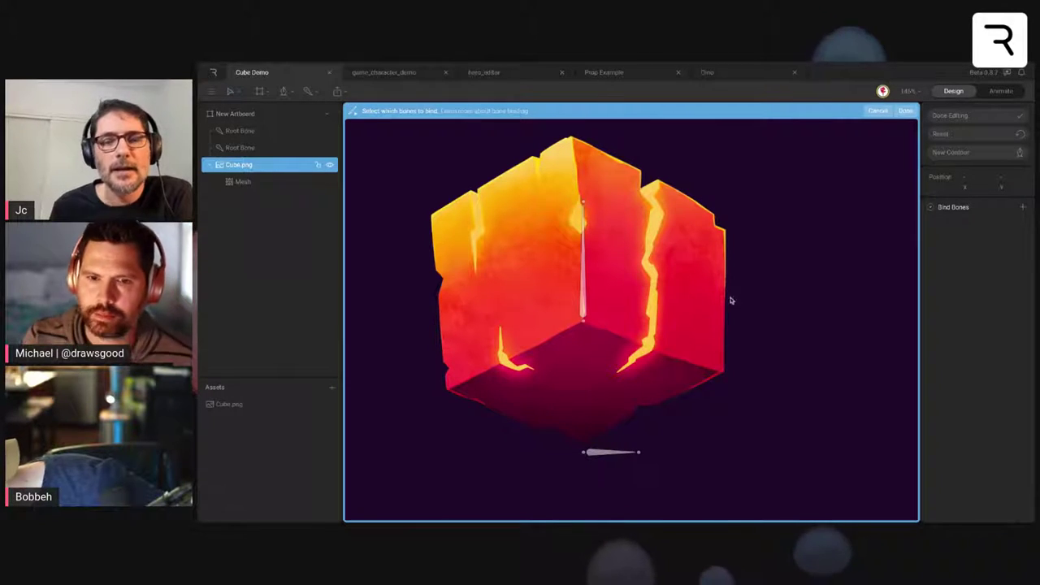
left_click(600, 456)
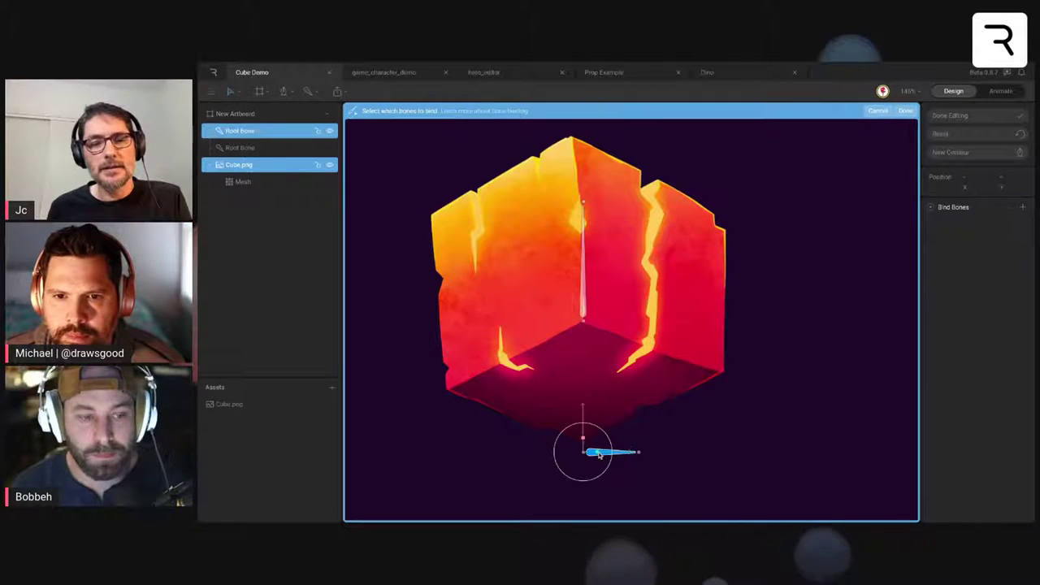
left_click(582, 298)
key("Return")
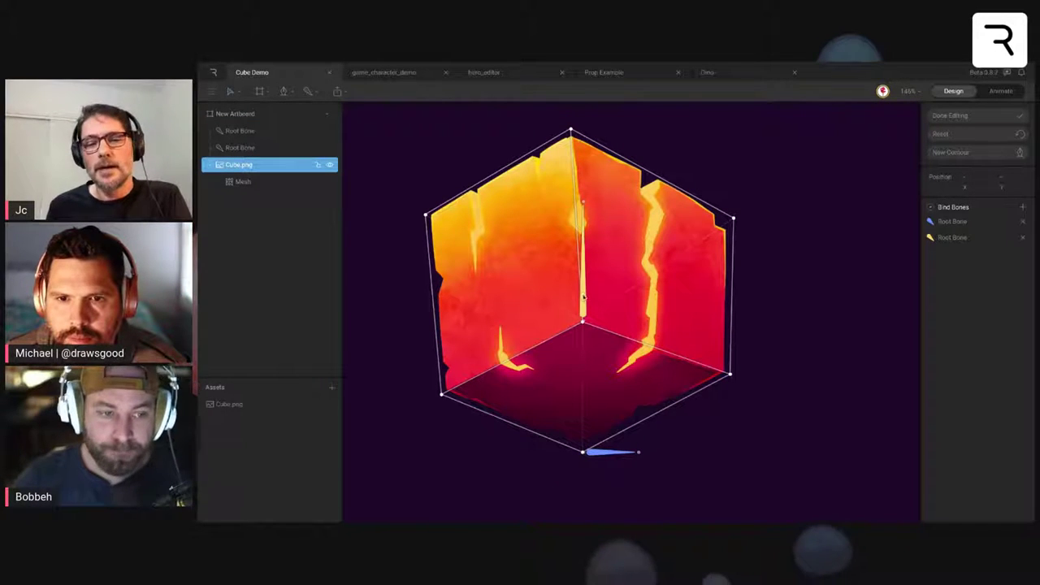
- Weight the cube mesh's top and inner corner vertices 100% to the vertical root bone and leave mesh editing
key("w")
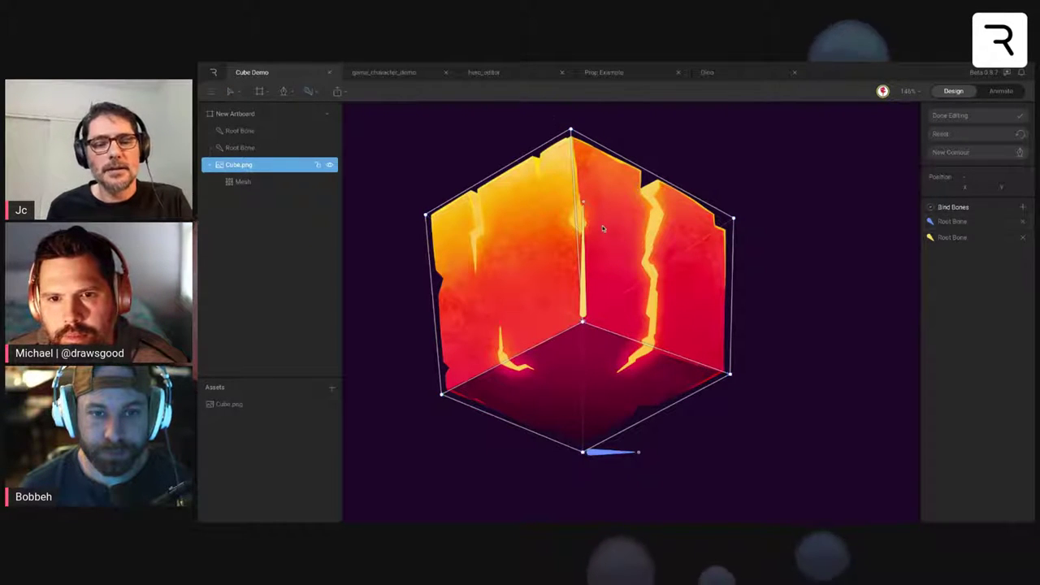
left_click_drag(561, 117, 626, 322)
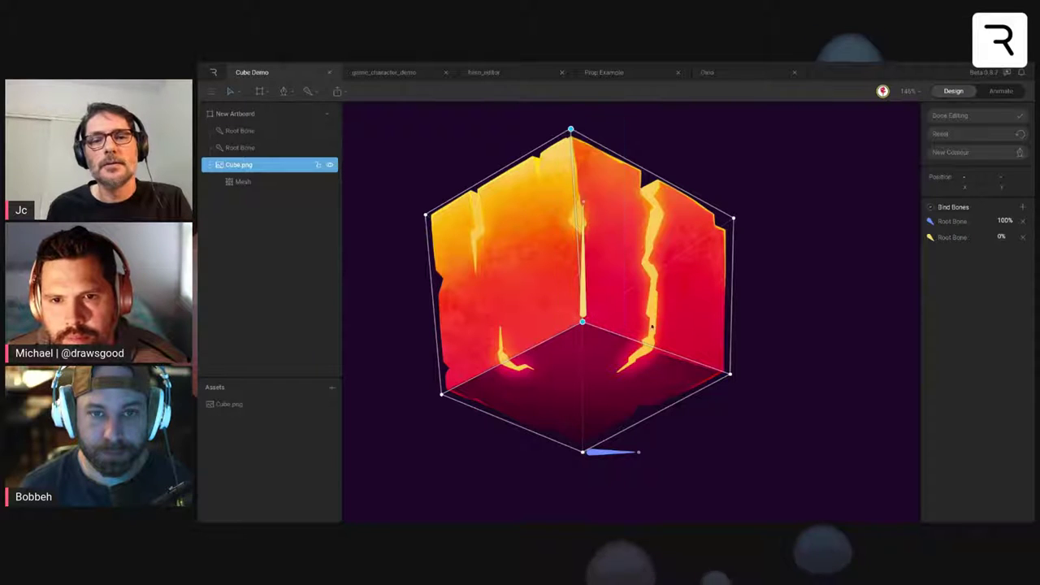
left_click(1001, 235)
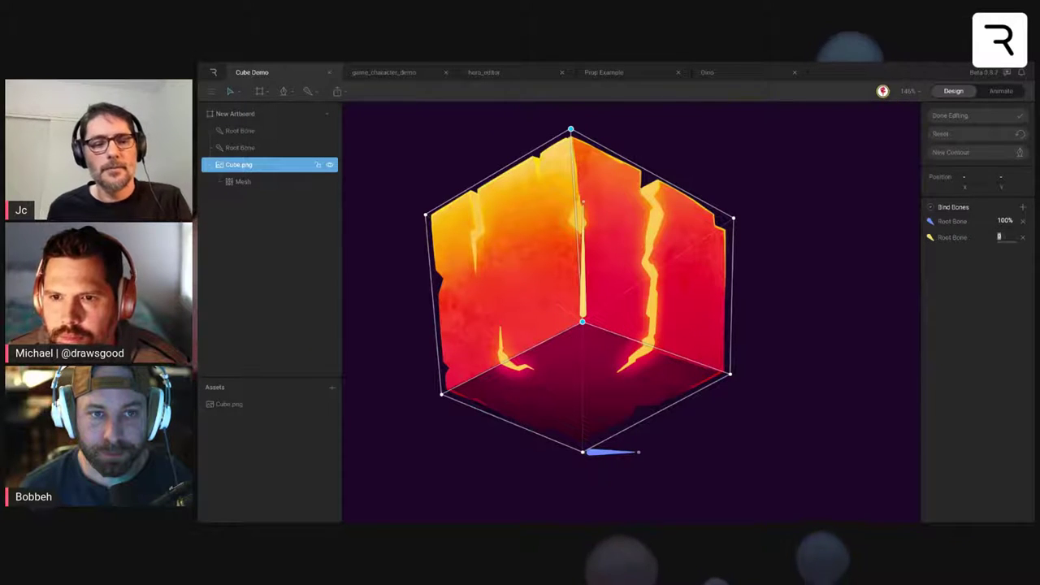
type("100")
key("Return")
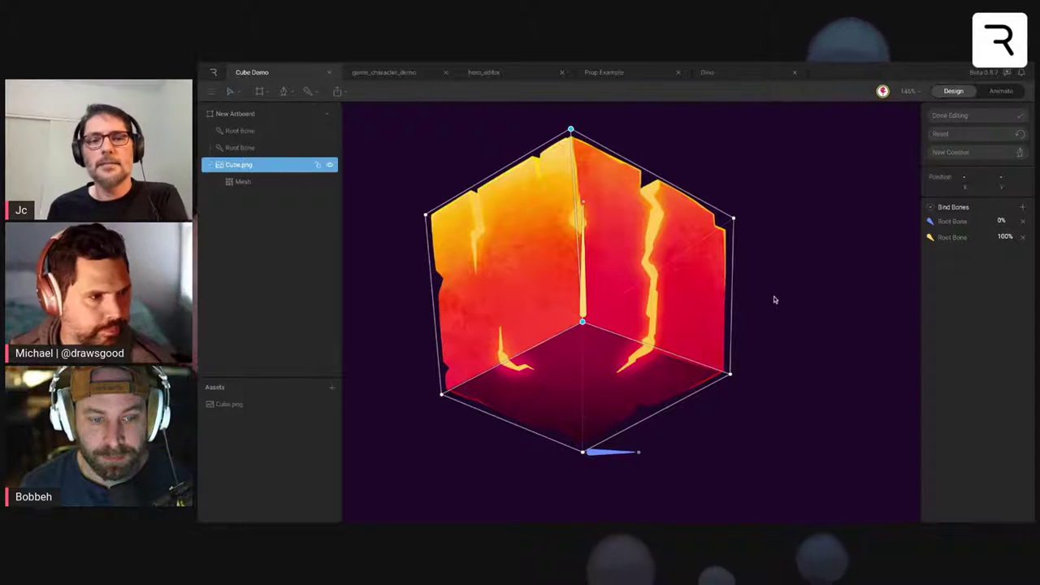
key("Escape")
- Test the mesh deformation by moving the vertical and horizontal root bones sideways in turn, undoing each move
left_click(587, 307)
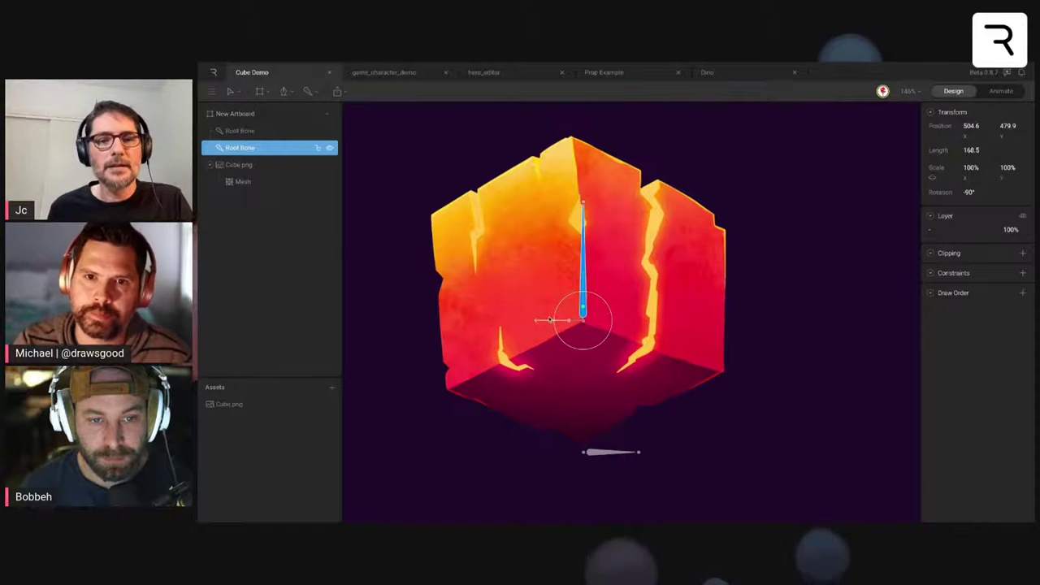
mouse_move(545, 323)
left_mouse_down()
mouse_move(527, 321)
mouse_move(541, 321)
left_mouse_up()
key("ctrl+z")
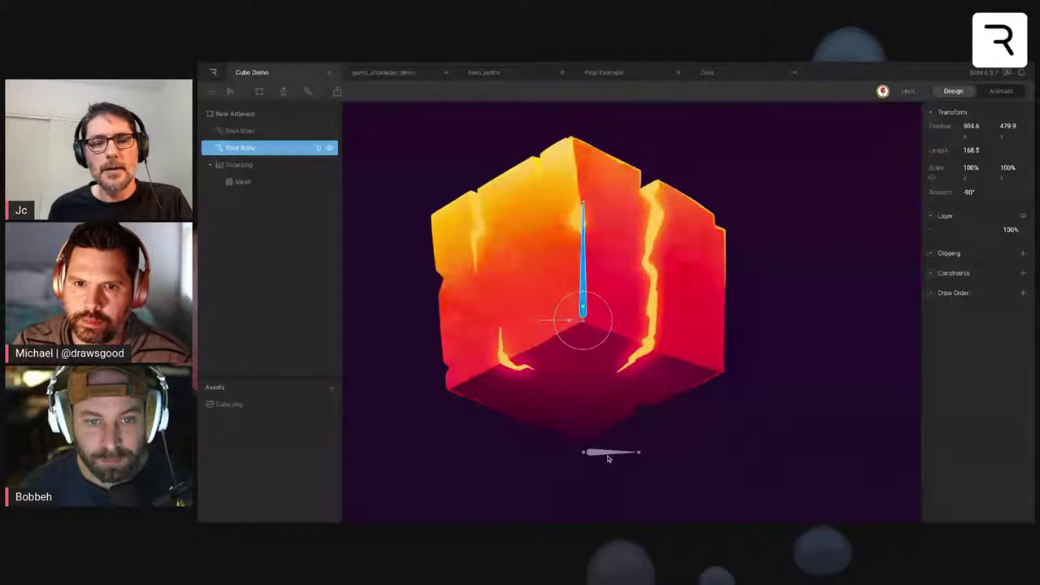
left_click(624, 453)
left_click_drag(626, 455, 580, 454)
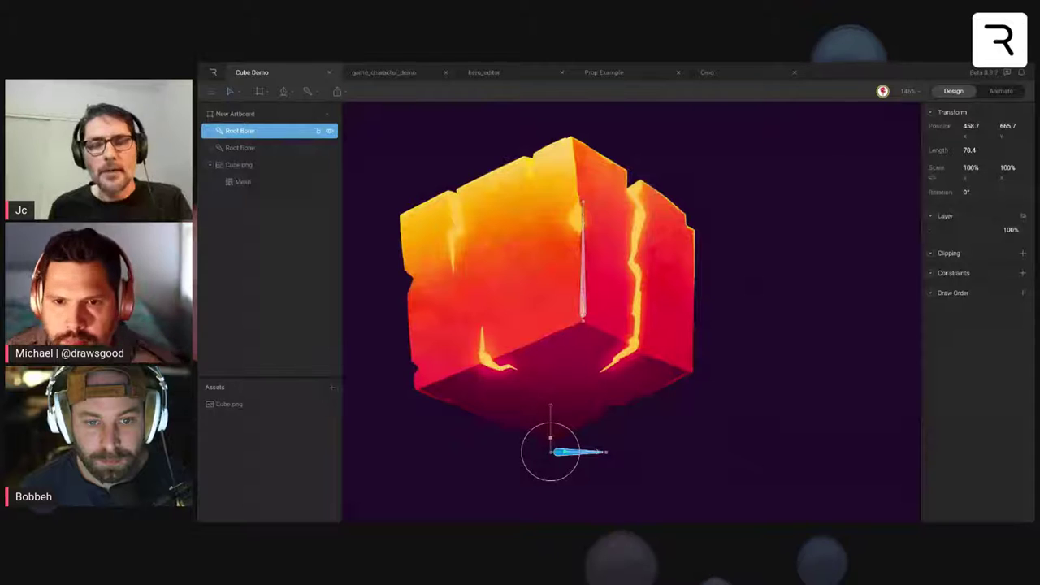
key("ctrl+z")
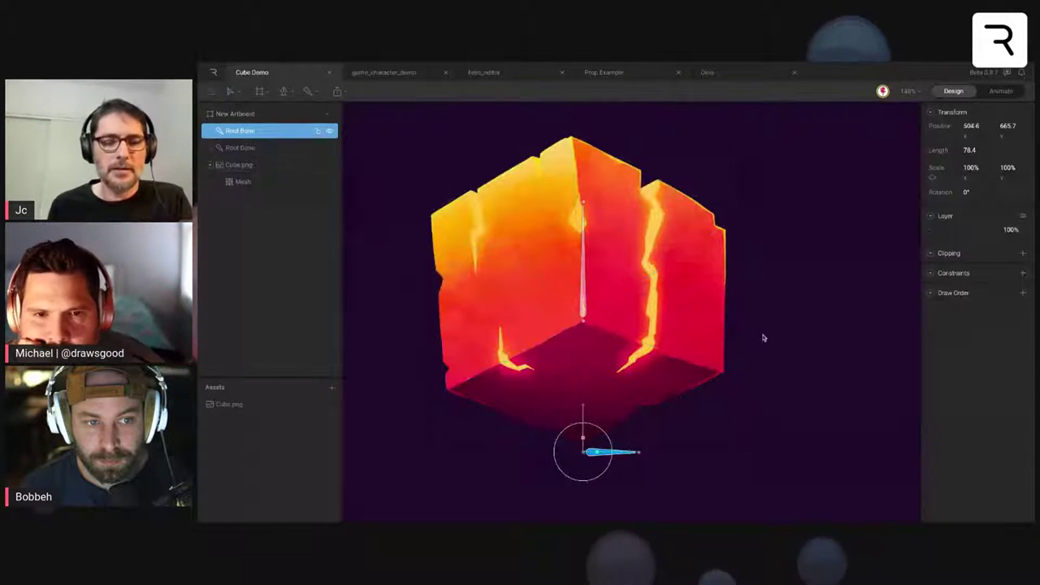
- Add a Target-style group at position 0, 0 of the vertical root bone and make it the bone's parent
left_click(700, 321)
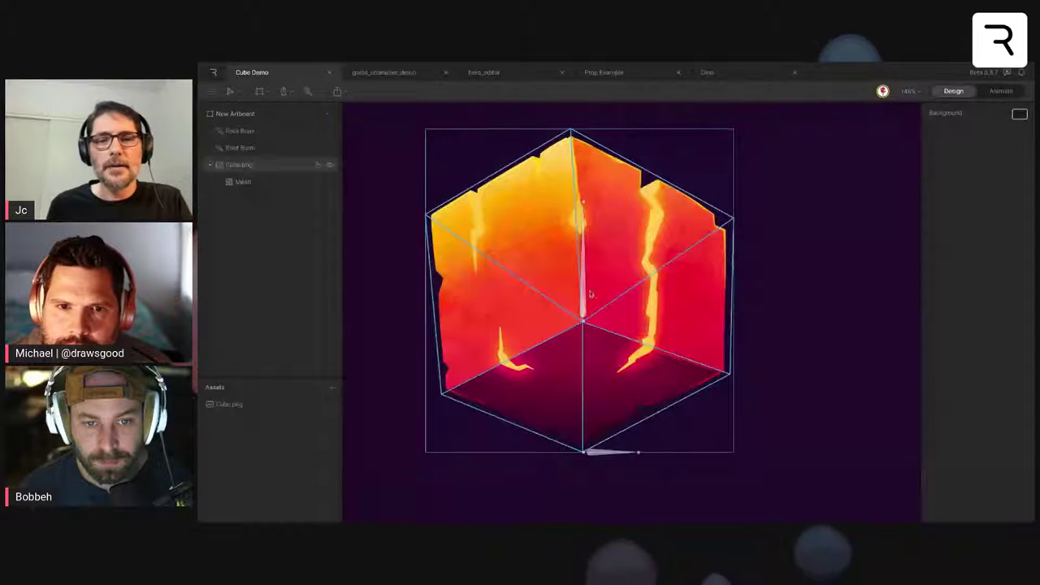
key("ctrl+g")
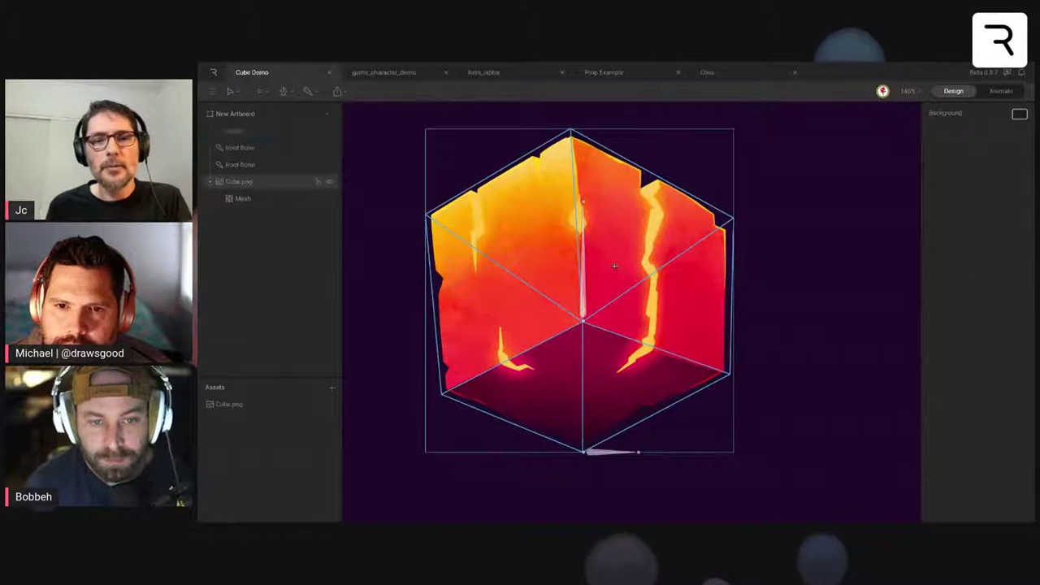
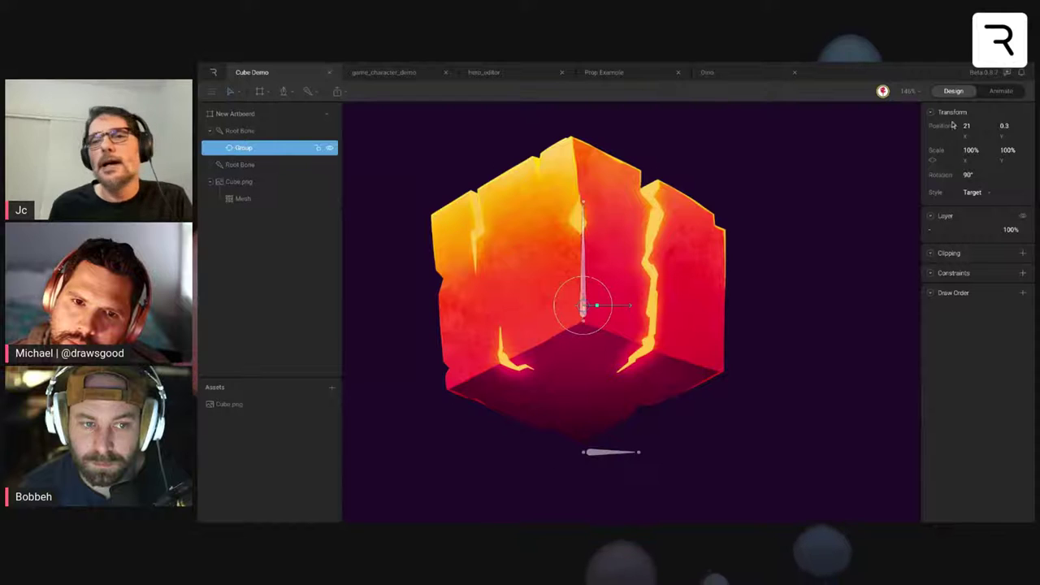
type("0")
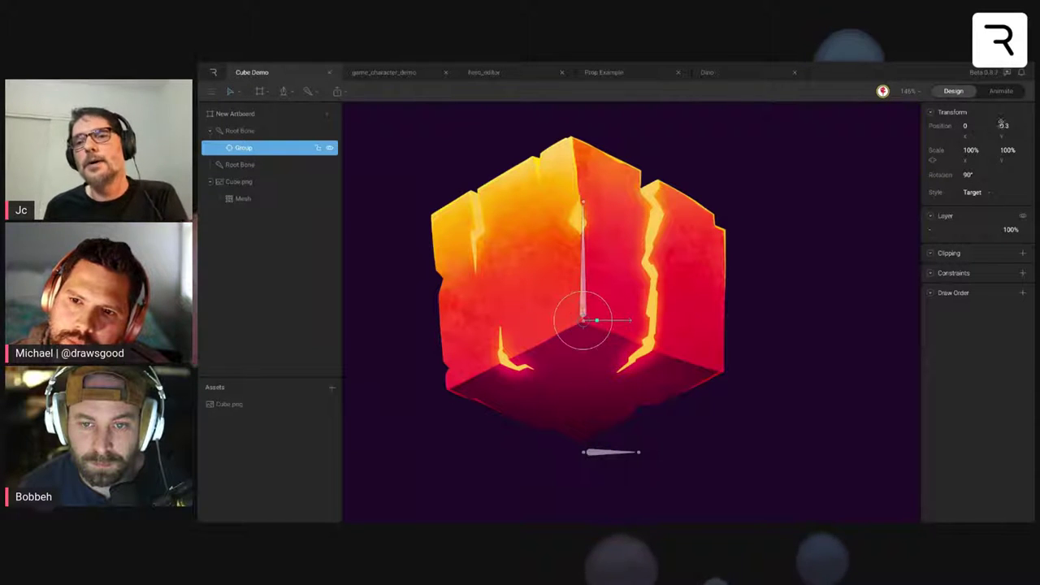
key("Tab")
type("0")
key("Return")
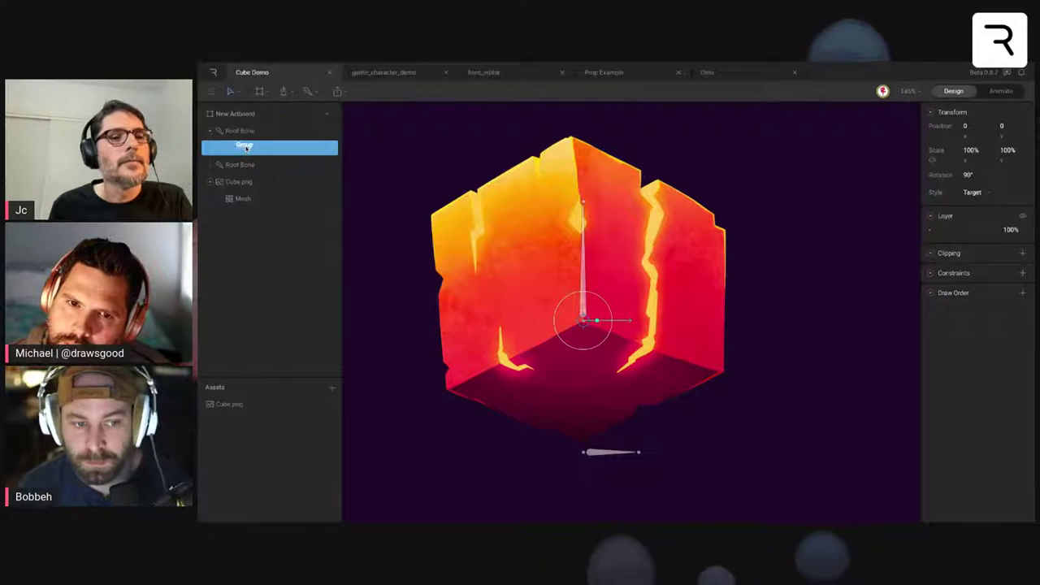
mouse_move(245, 149)
left_mouse_down()
mouse_move(241, 124)
mouse_move(237, 149)
mouse_move(235, 131)
left_mouse_up()
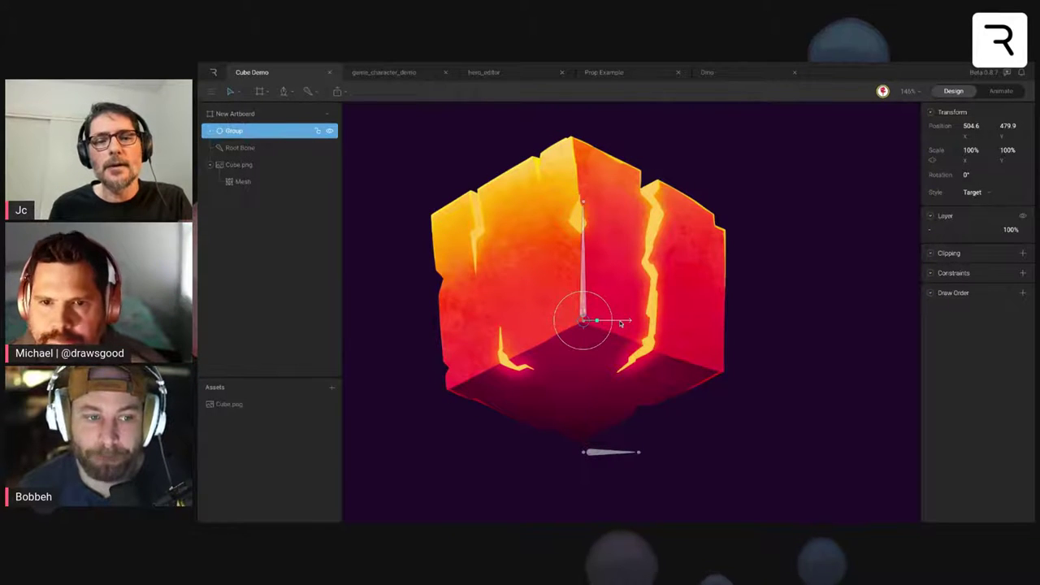
- Try moving the vertical bone's new parent group sideways twice, undoing each move
mouse_move(621, 324)
left_mouse_down()
mouse_move(607, 323)
mouse_move(642, 324)
mouse_move(621, 323)
left_mouse_up()
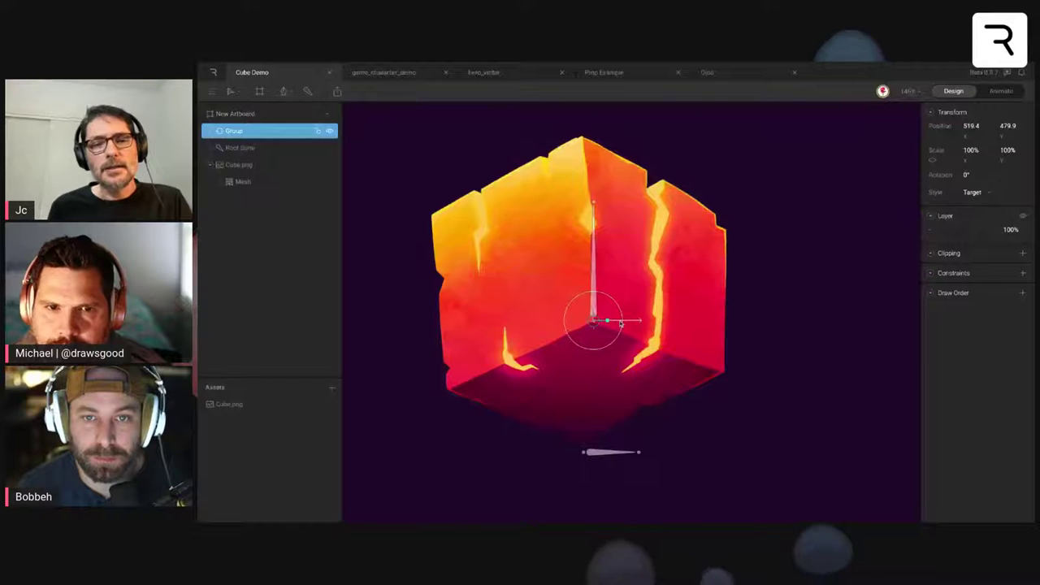
key("ctrl+z")
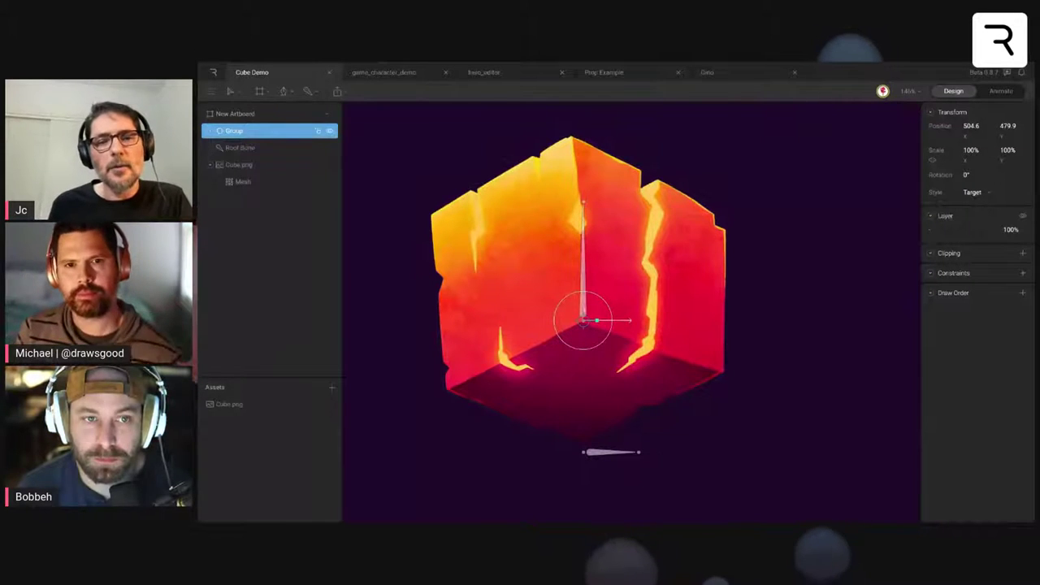
left_click_drag(628, 321, 643, 320)
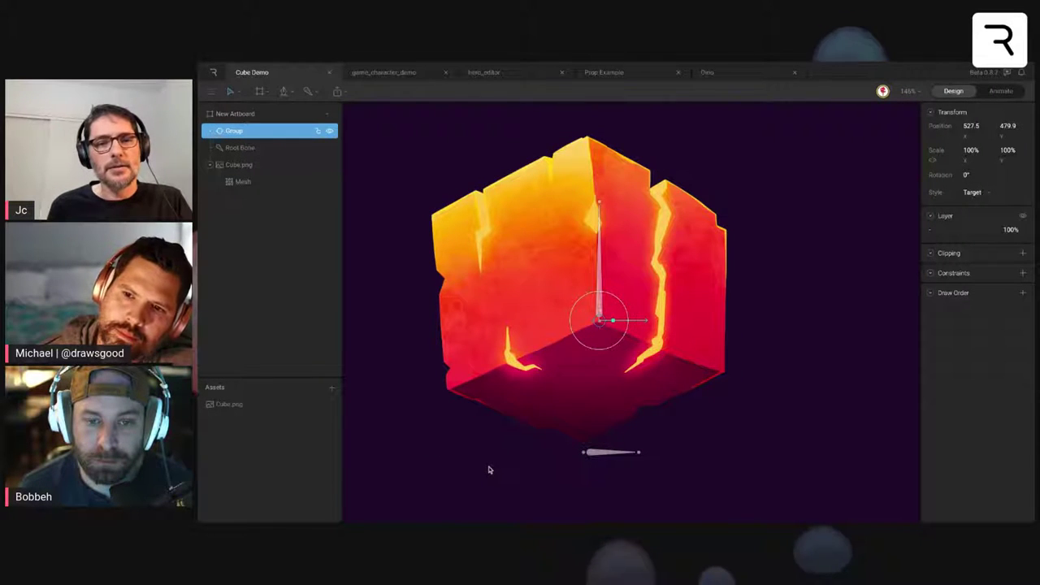
key("ctrl+z")
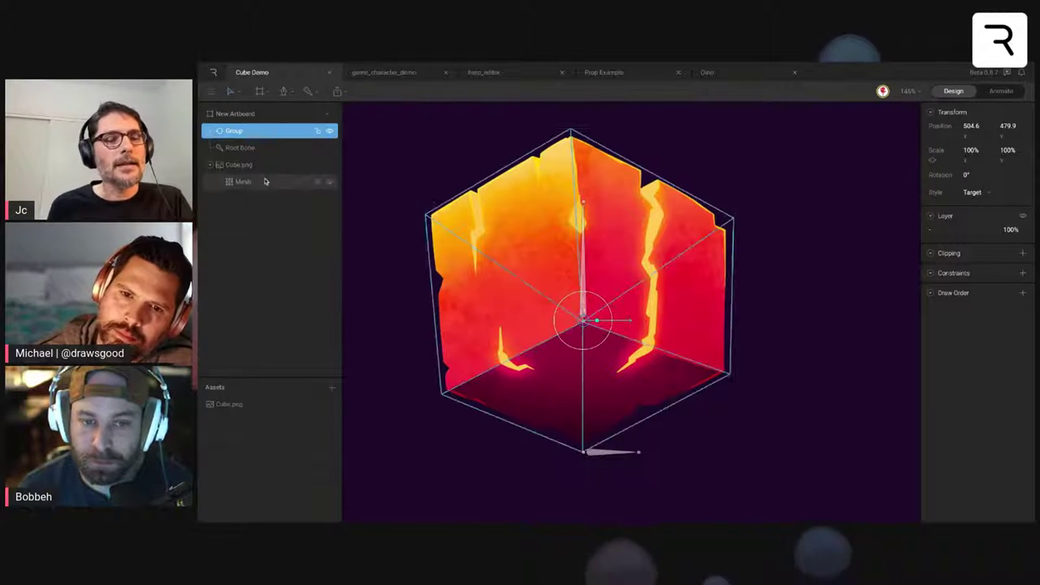
- Group the horizontal root bone and, with Freeze active, move the group's origin to the bone's base at X 504.6
left_click(254, 150)
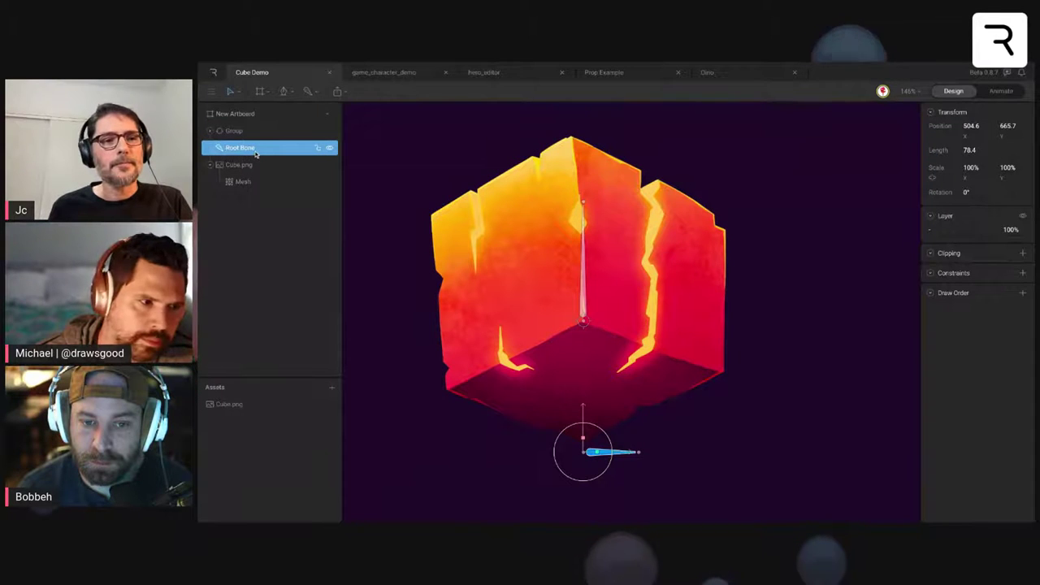
key("ctrl+g")
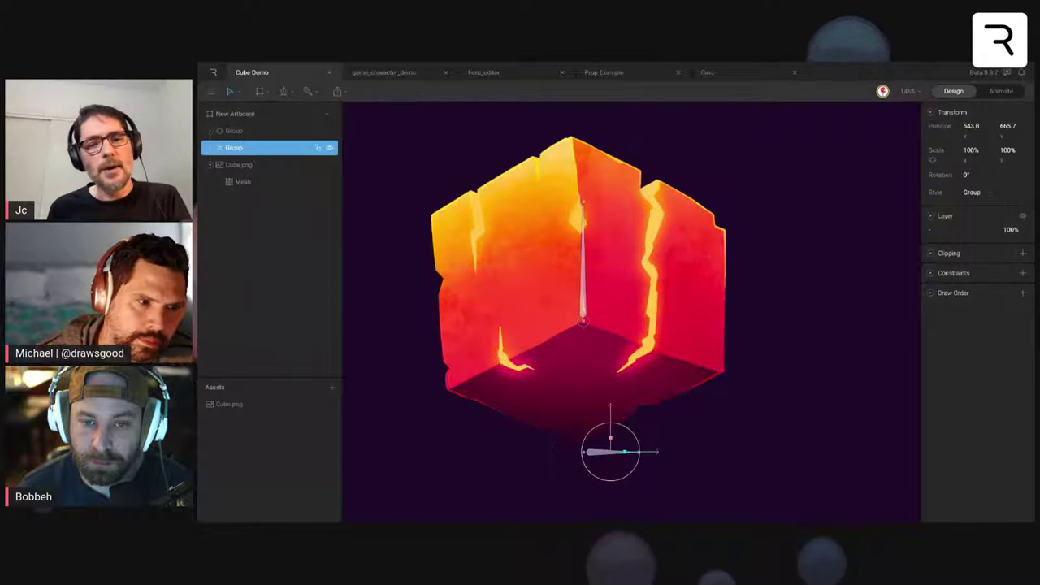
key("y")
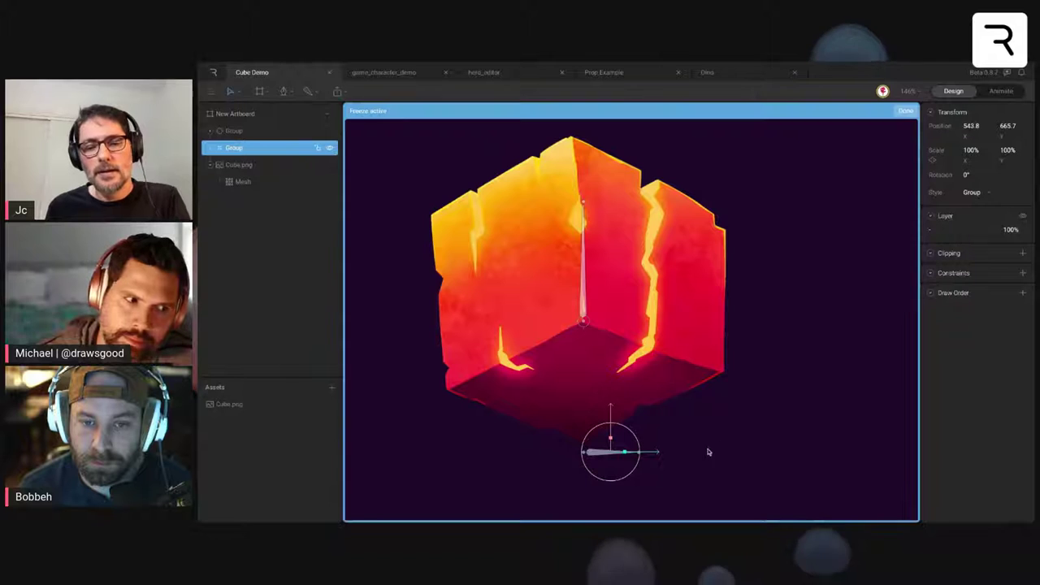
left_click_drag(657, 456, 628, 456)
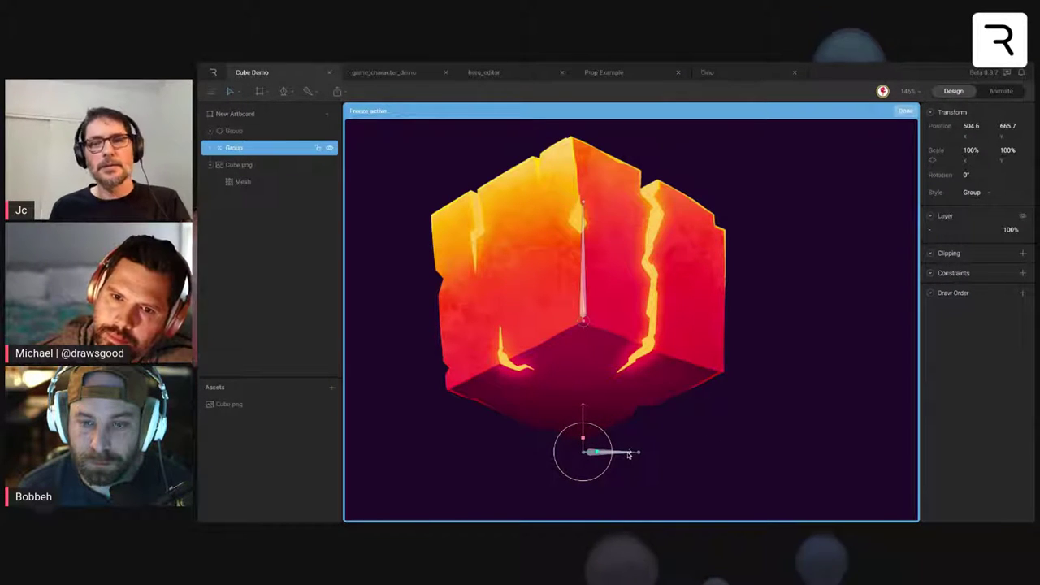
key("y")
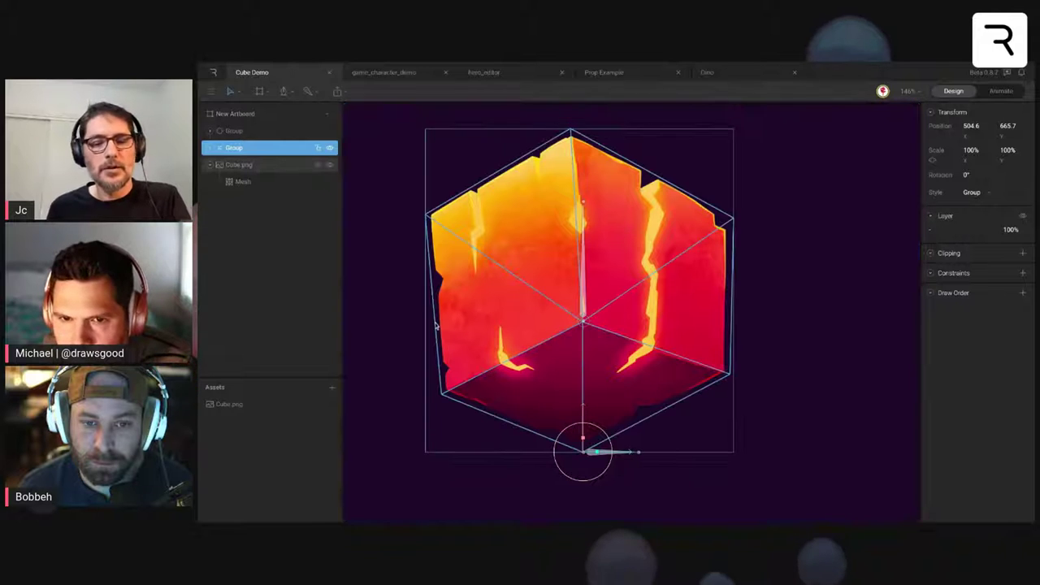
- With Freeze active, move the horizontal bone's group origin up to the cube's inner corner at Y 479.9
left_click(211, 148)
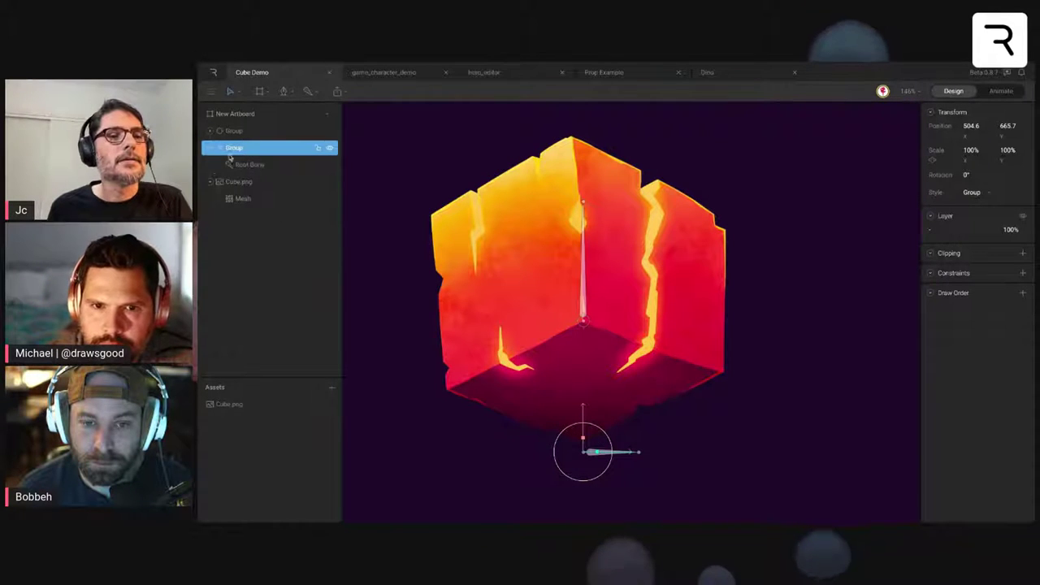
left_click(232, 164)
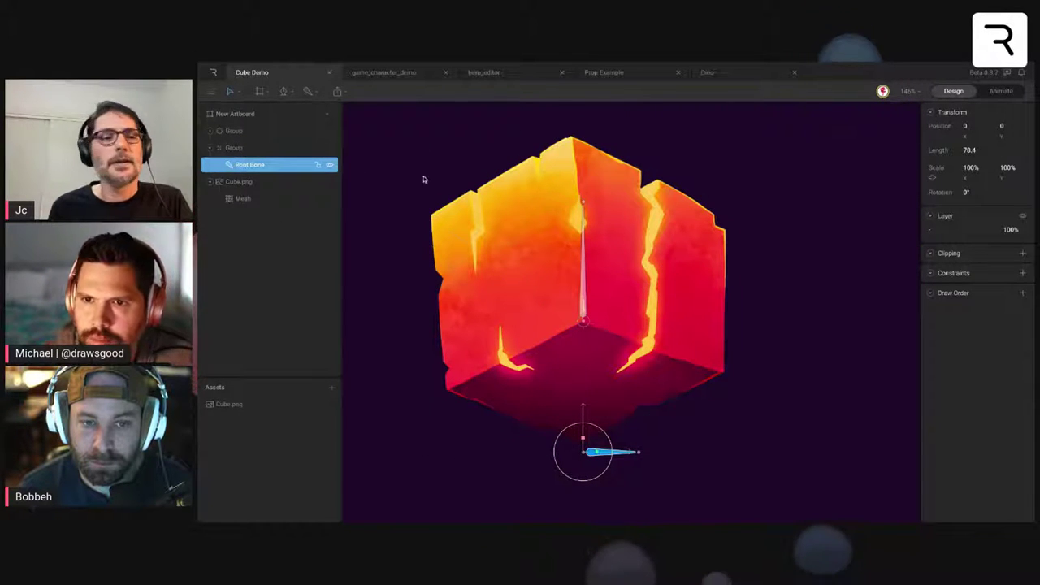
left_click(274, 148)
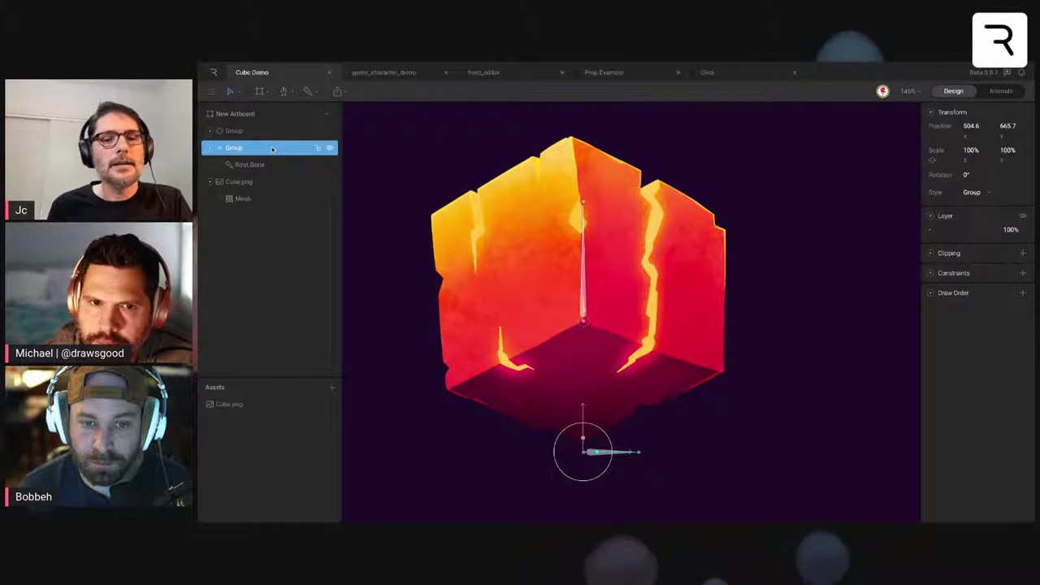
key("y")
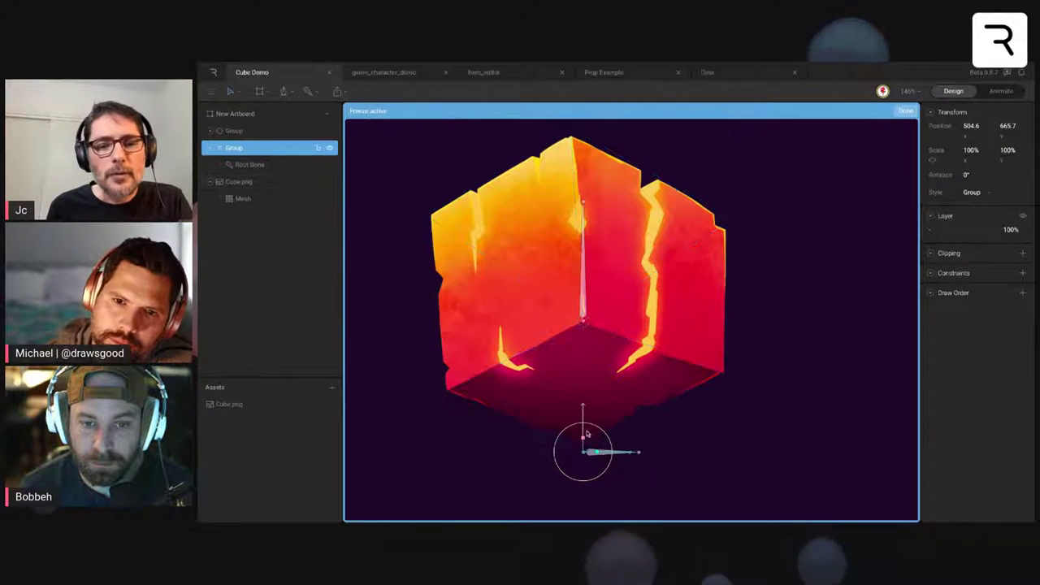
left_click_drag(582, 414, 583, 284)
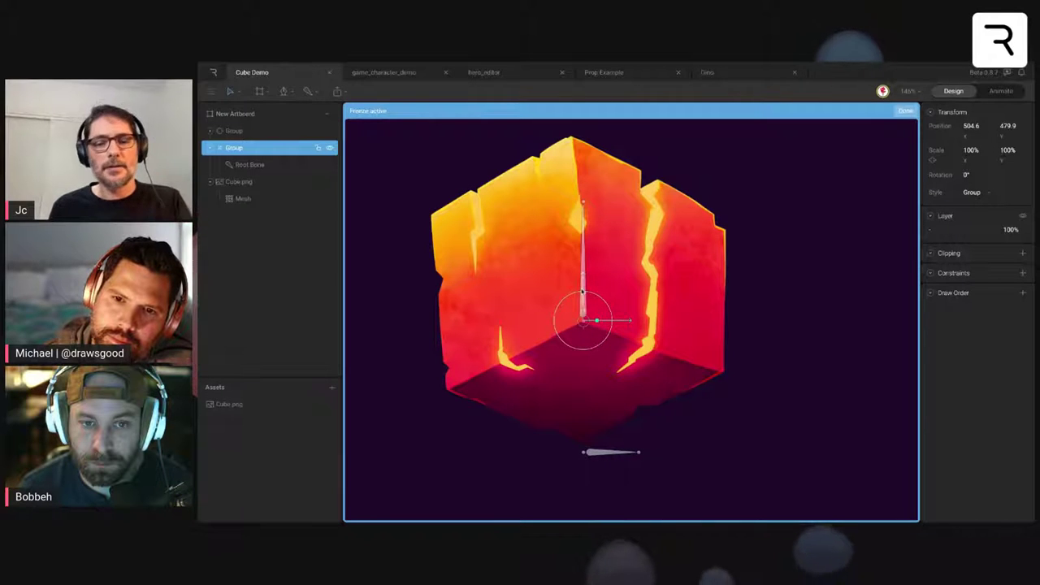
key("y")
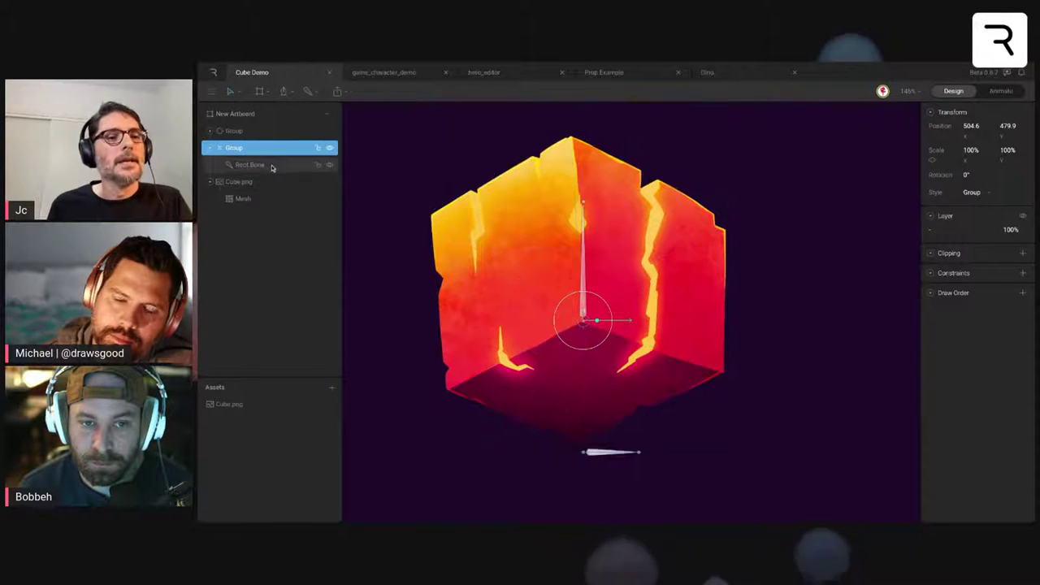
- Add a Translation constraint to the horizontal bone's group, targeting the Target-style group that holds the vertical bone
left_click(214, 131)
left_click(211, 131)
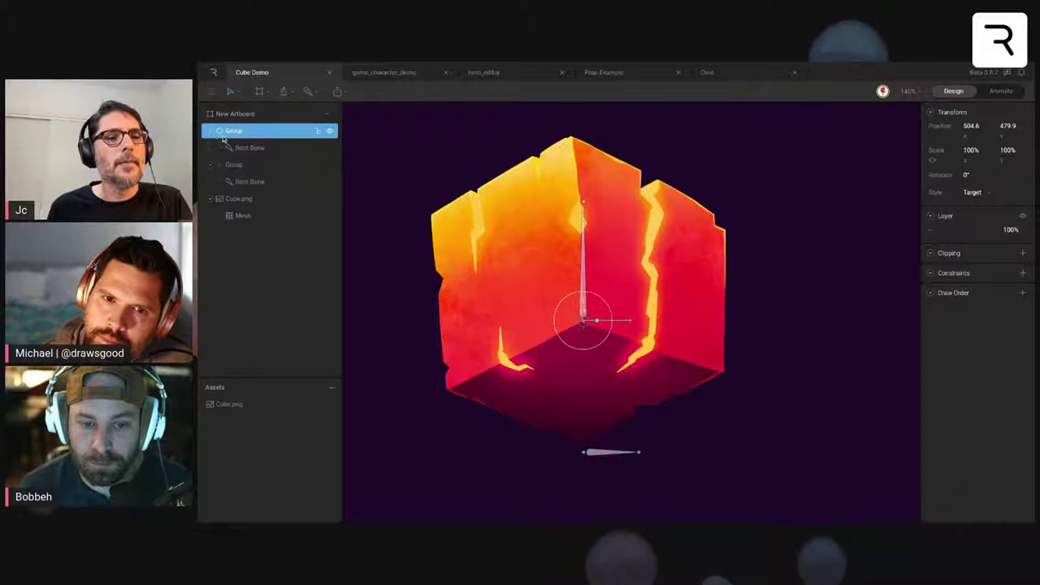
left_click(236, 147)
left_click(237, 167)
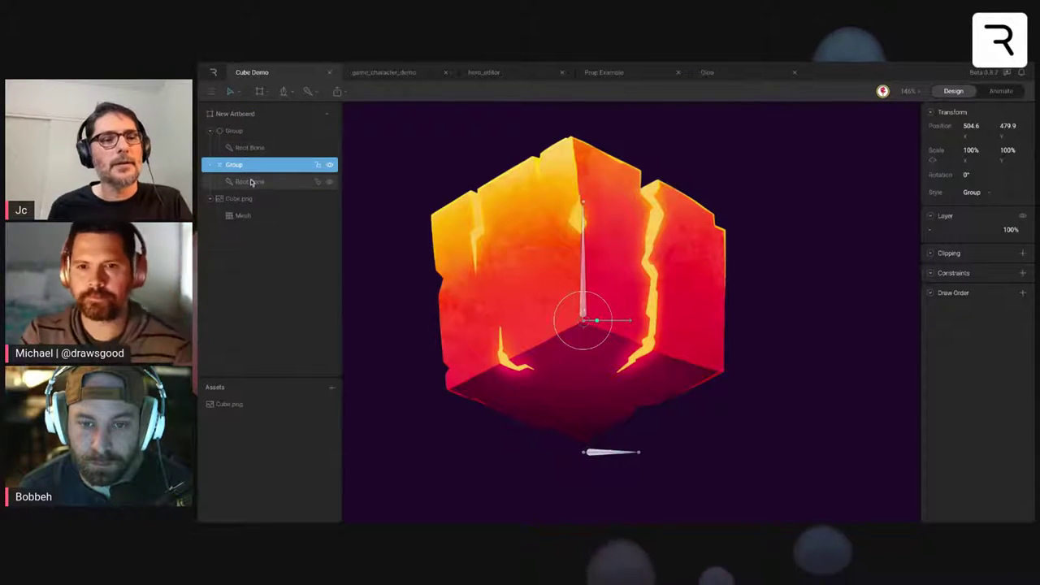
left_click(252, 182)
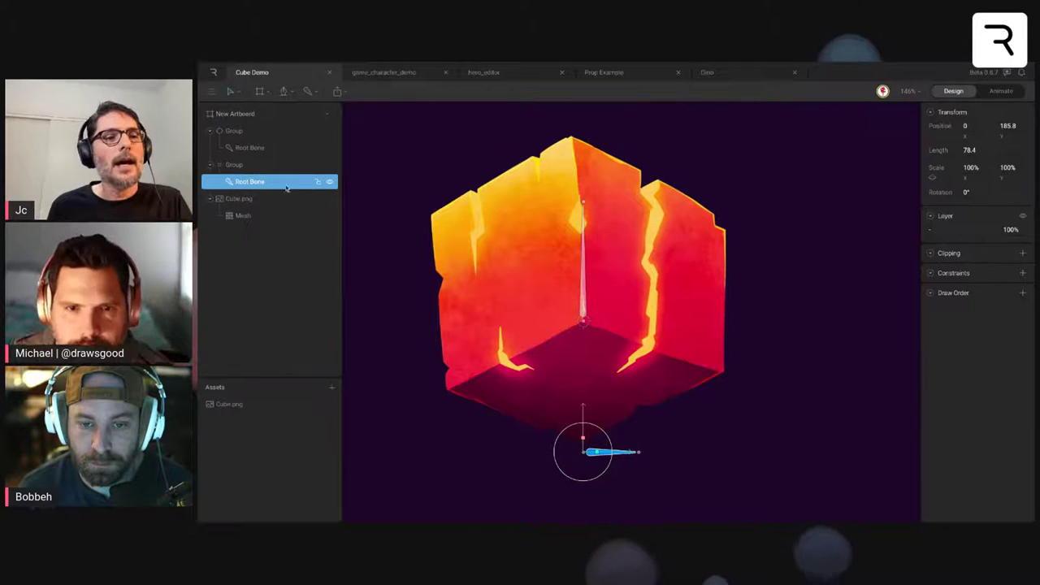
left_click(269, 168)
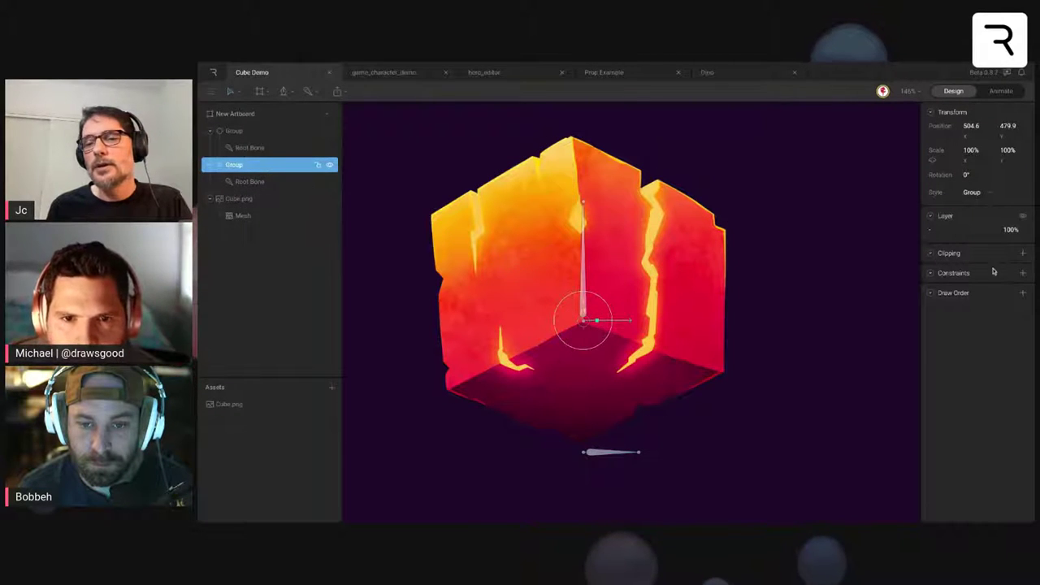
left_click(1022, 273)
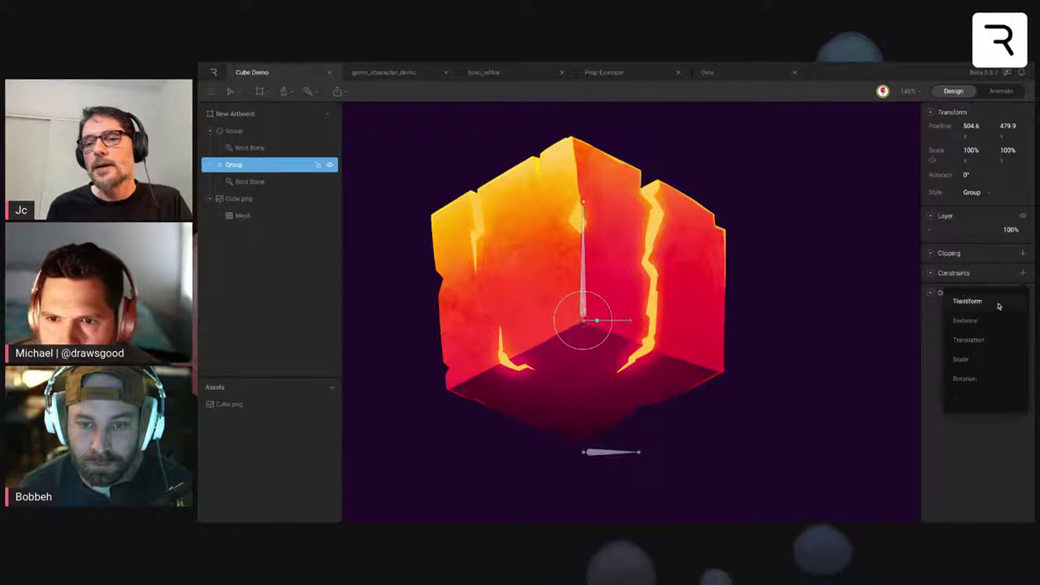
left_click(964, 342)
left_click(930, 287)
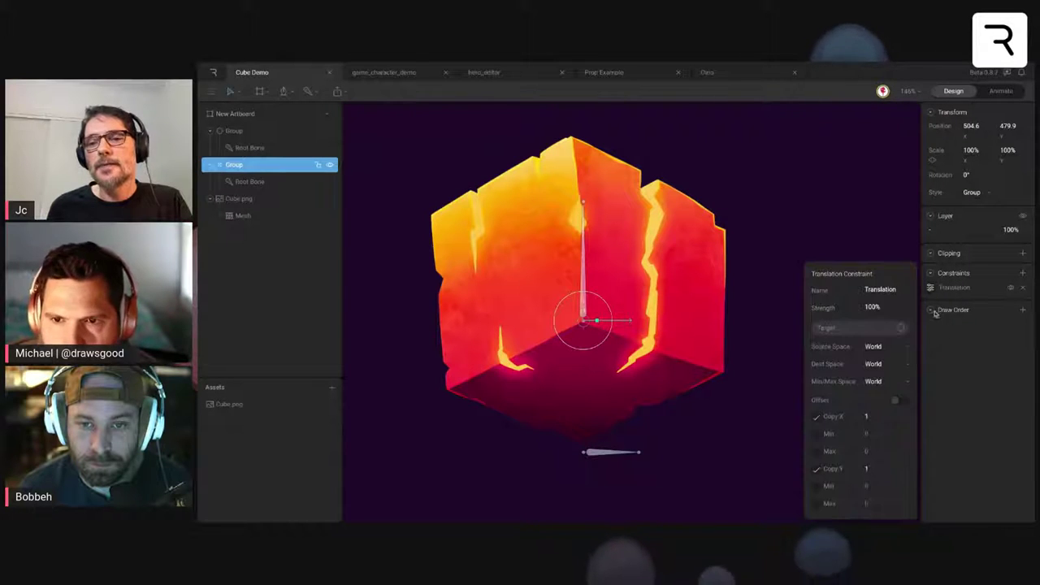
left_click(844, 330)
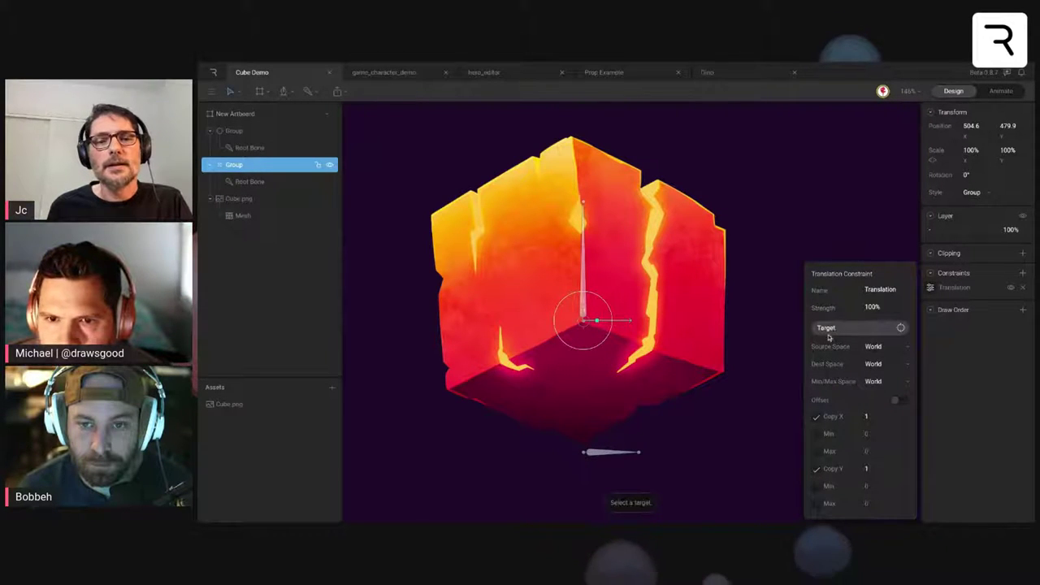
left_click(580, 327)
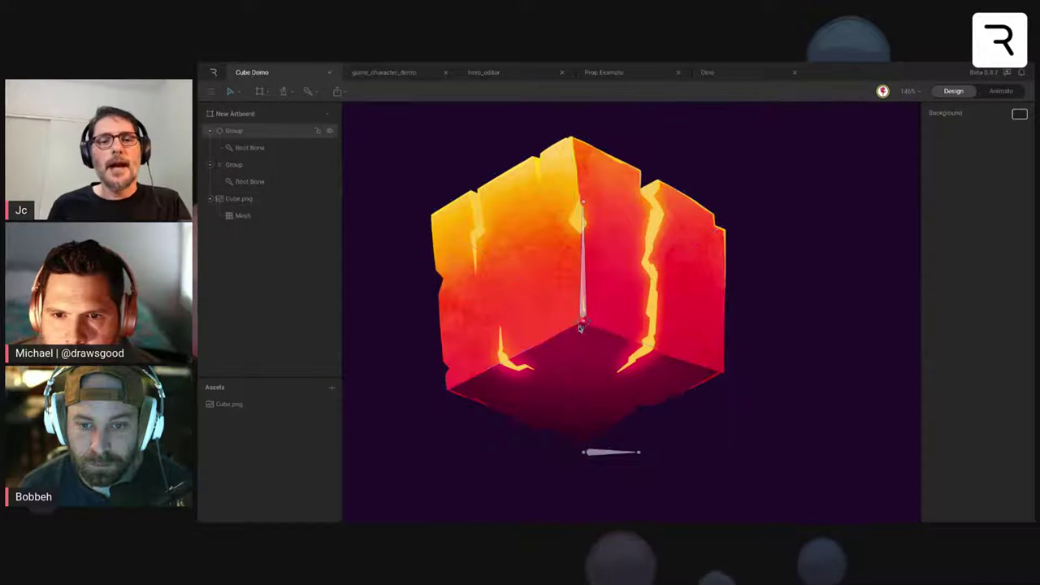
- Move the target group sideways to X 510.2 and set the horizontal bone group's Translation constraint strength to -100%
left_click(580, 328)
mouse_move(612, 323)
left_mouse_down()
mouse_move(628, 323)
mouse_move(619, 323)
left_mouse_up()
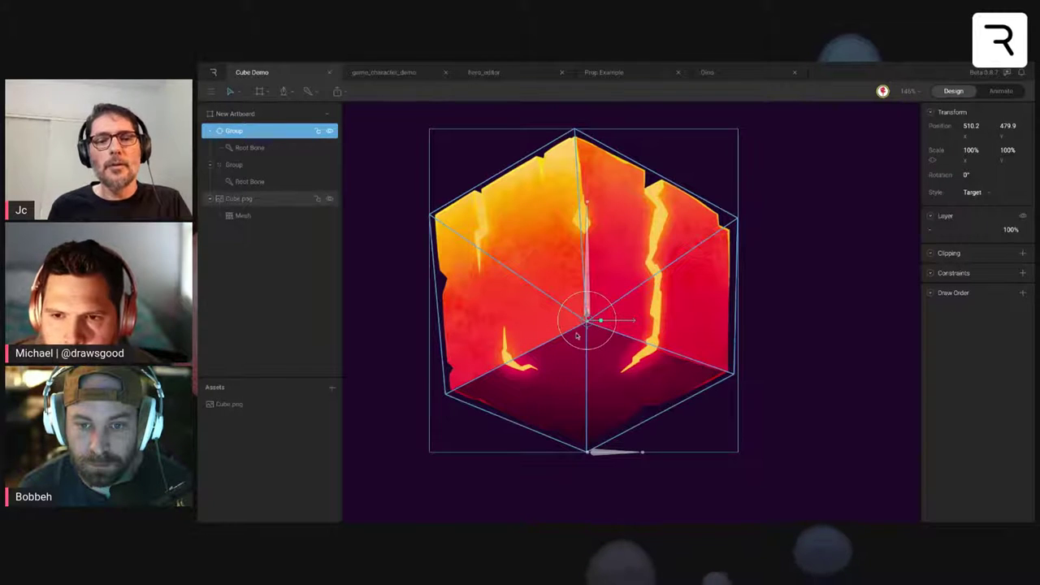
left_click(272, 166)
left_click(932, 291)
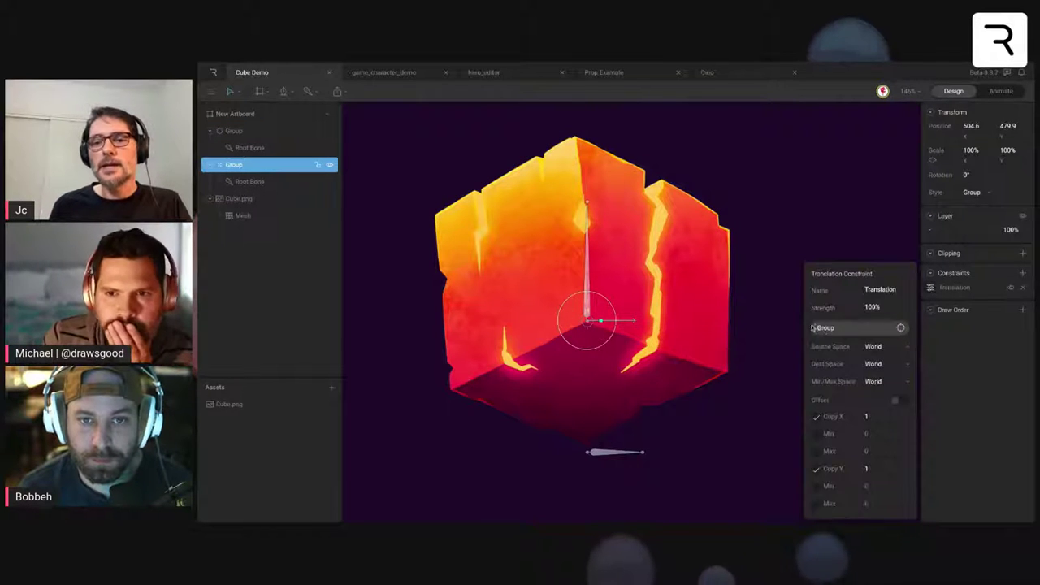
left_click(878, 308)
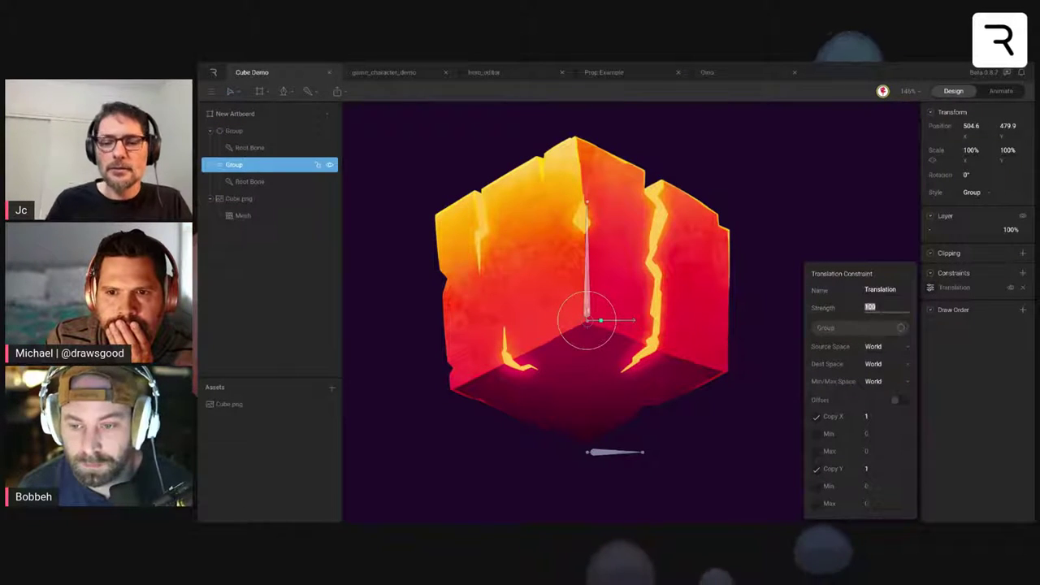
type("-100")
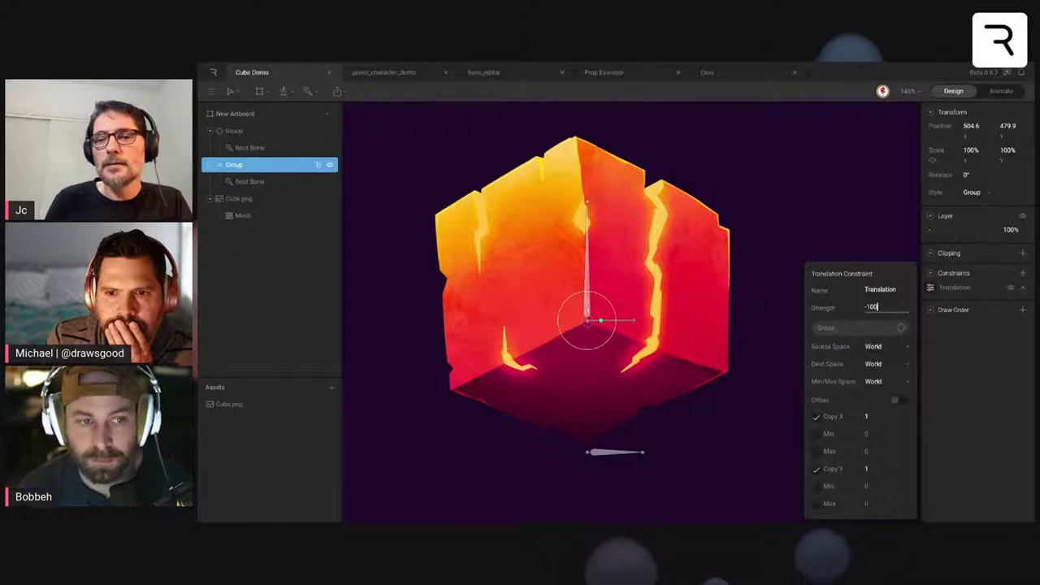
key("Return")
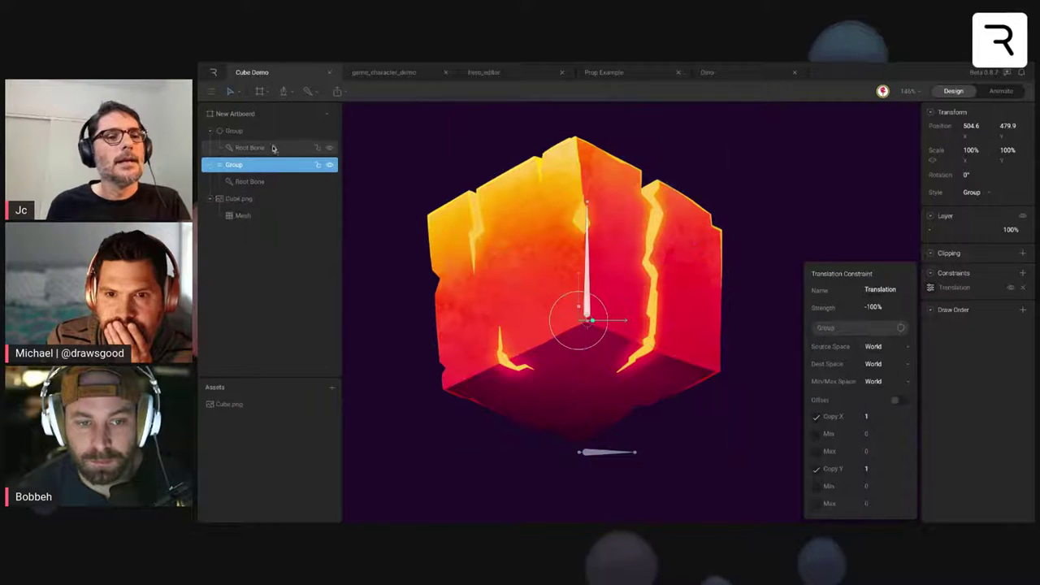
- Try moving the vertical bone's target group to about X 505.7, Y 500, undoing both moves
left_click(252, 131)
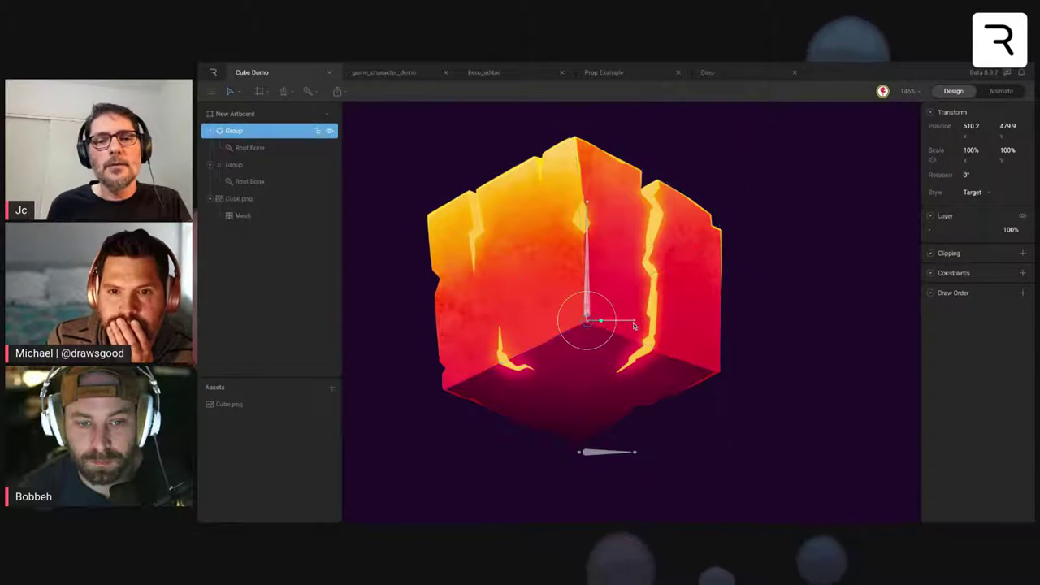
mouse_move(626, 322)
left_mouse_down()
mouse_move(603, 322)
mouse_move(625, 322)
left_mouse_up()
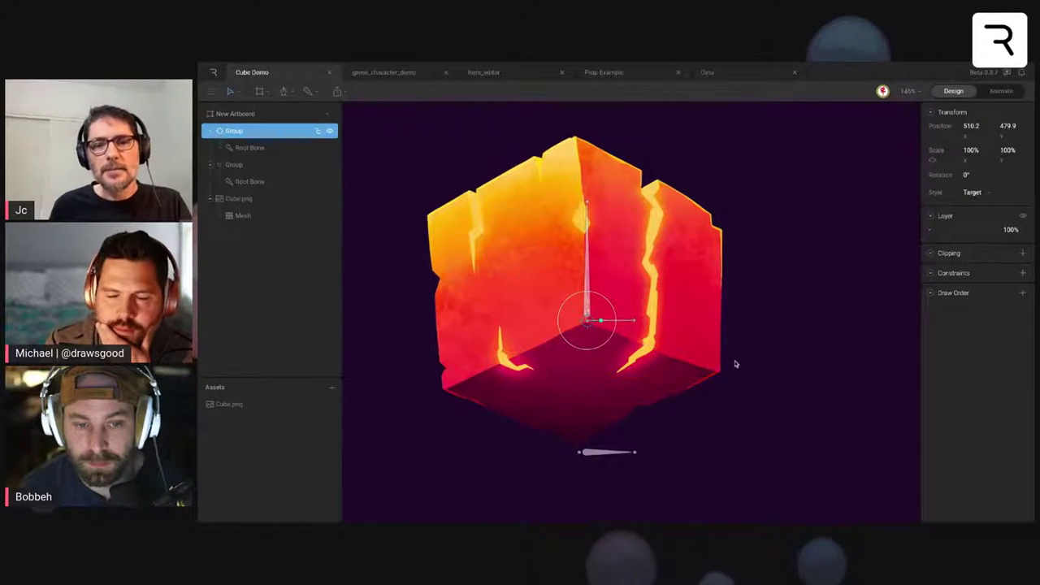
left_click(637, 339)
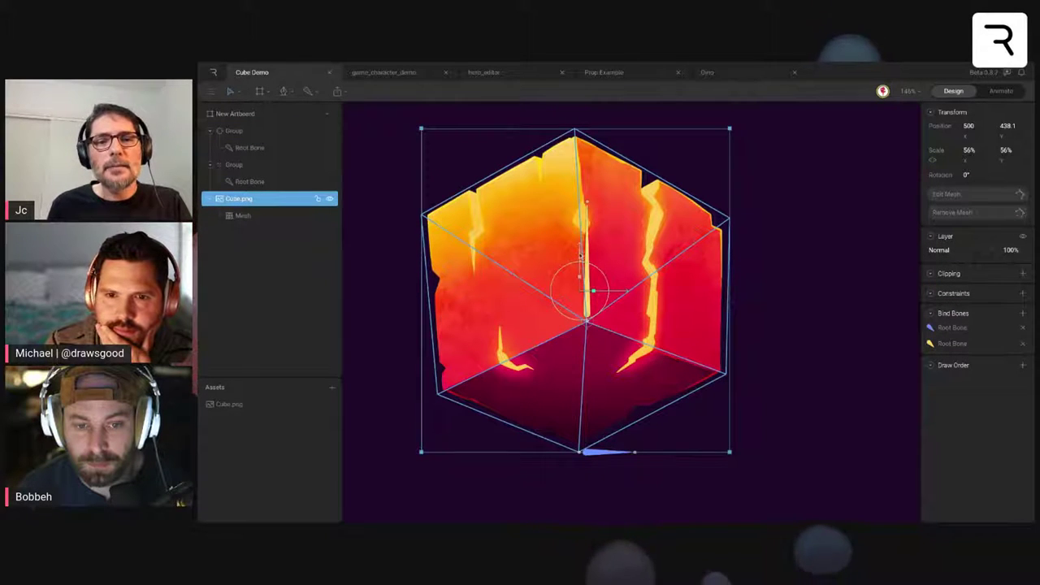
left_click(730, 301)
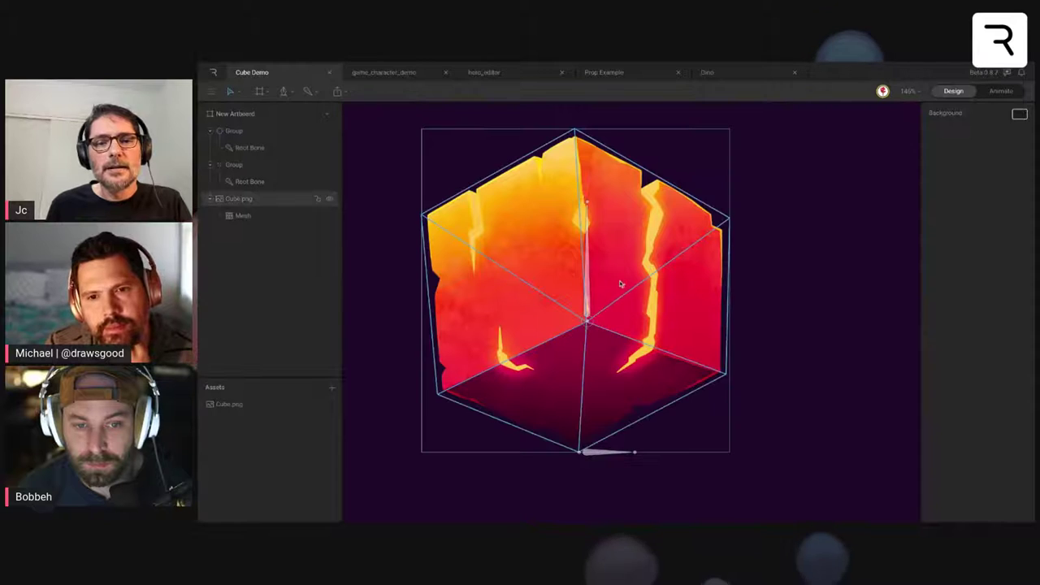
left_click(594, 324)
mouse_move(624, 322)
left_mouse_down()
mouse_move(606, 322)
mouse_move(620, 322)
left_mouse_up()
left_click_drag(584, 272, 583, 288)
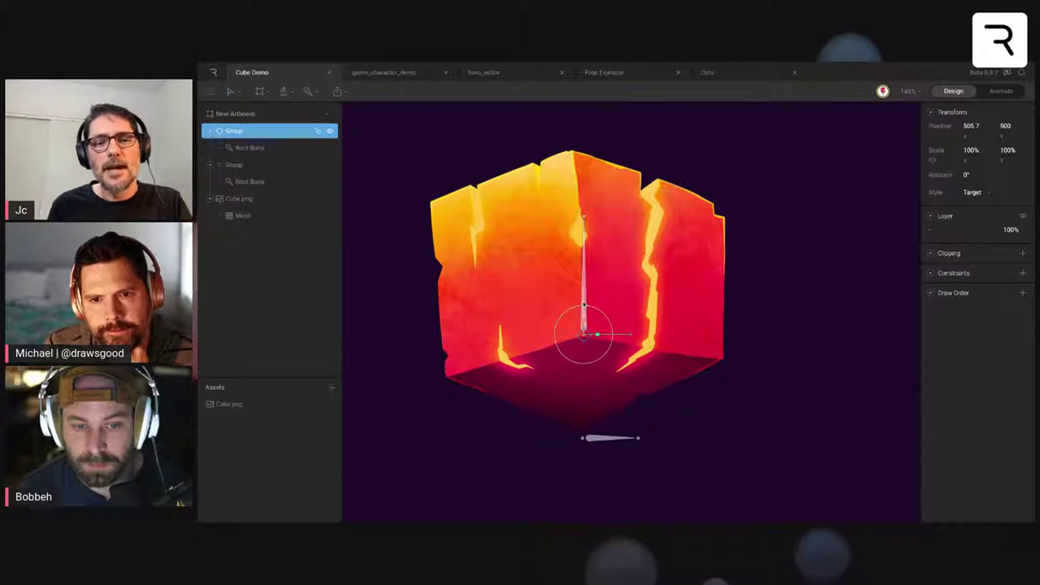
key("ctrl+z")
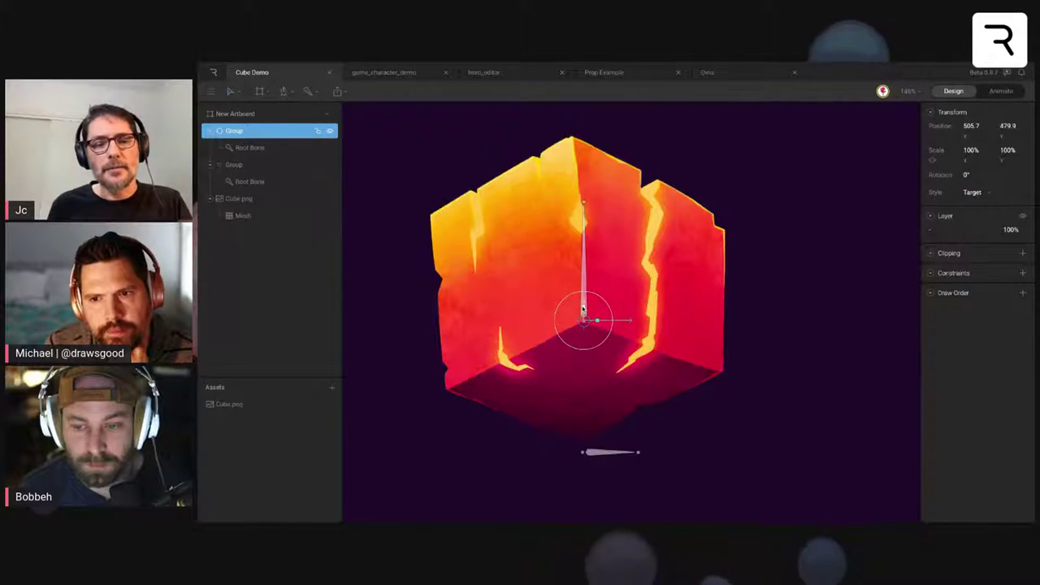
key("ctrl+z")
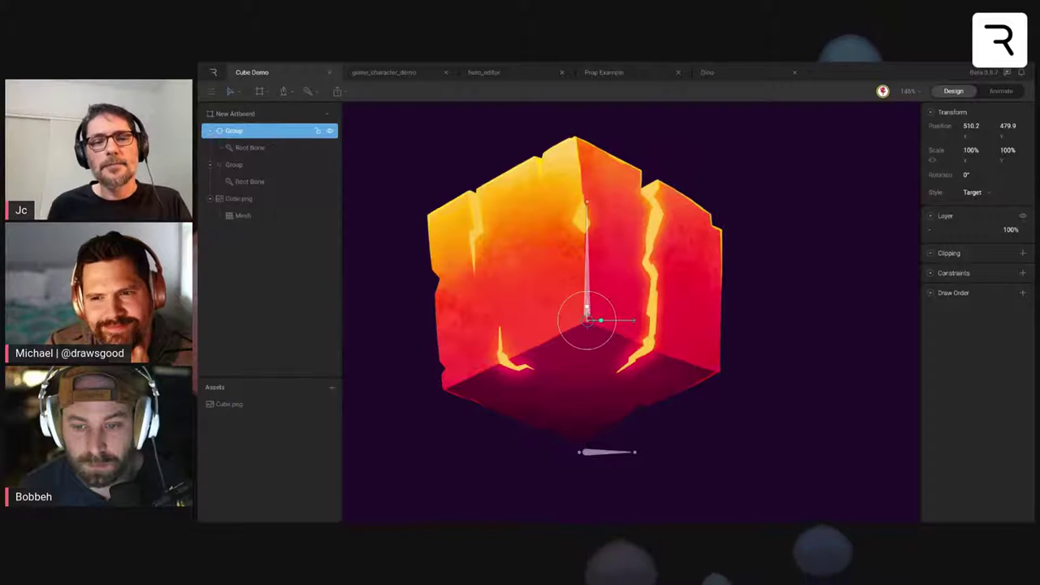
left_click(657, 399)
- Duplicate the horizontal bone's group and move the duplicate's bone to the cube's lower-right corner at about X 196, Y 71.9
left_click(271, 165)
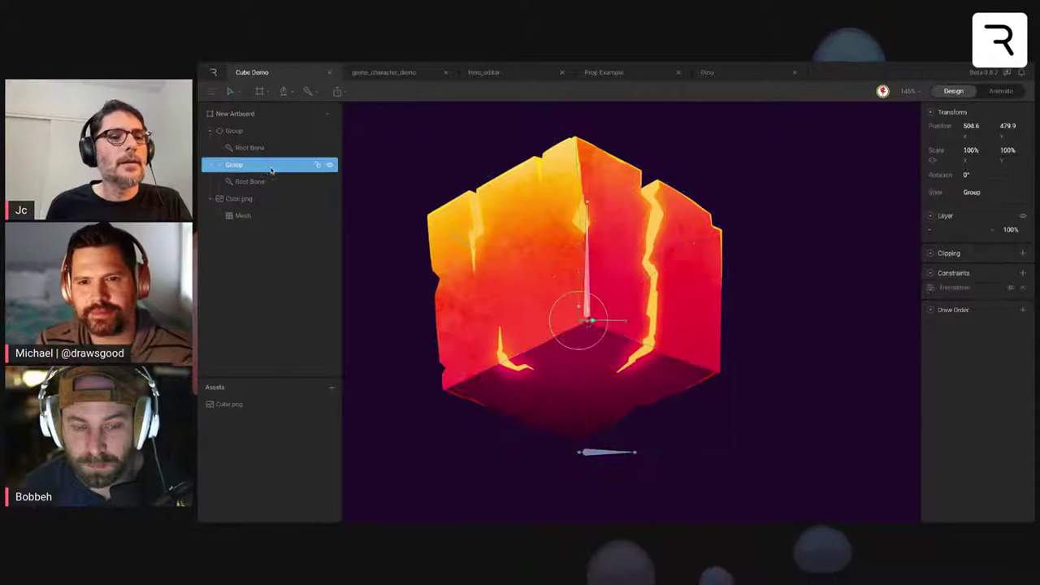
key("ctrl+d")
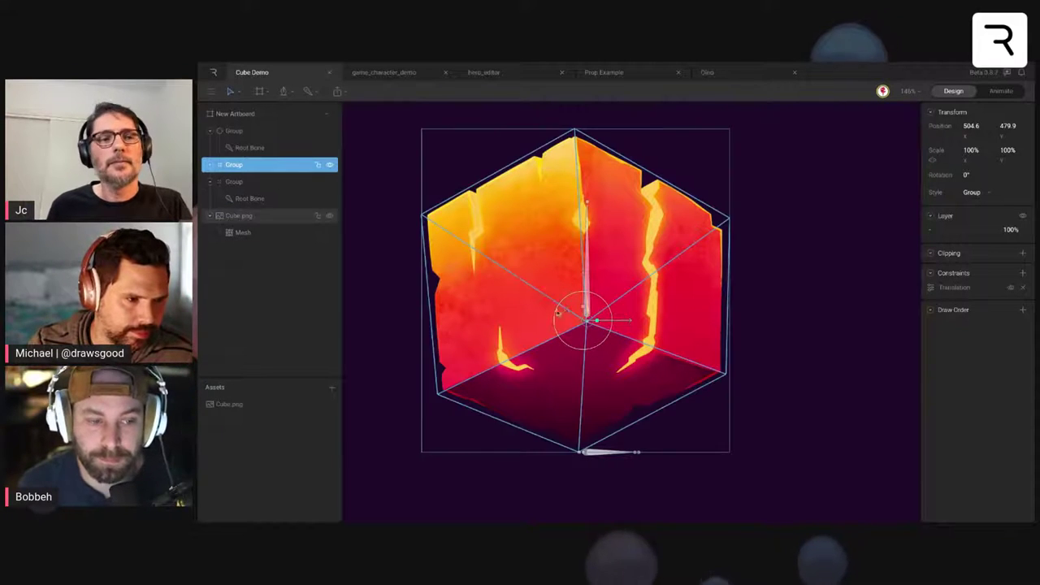
left_click(209, 166)
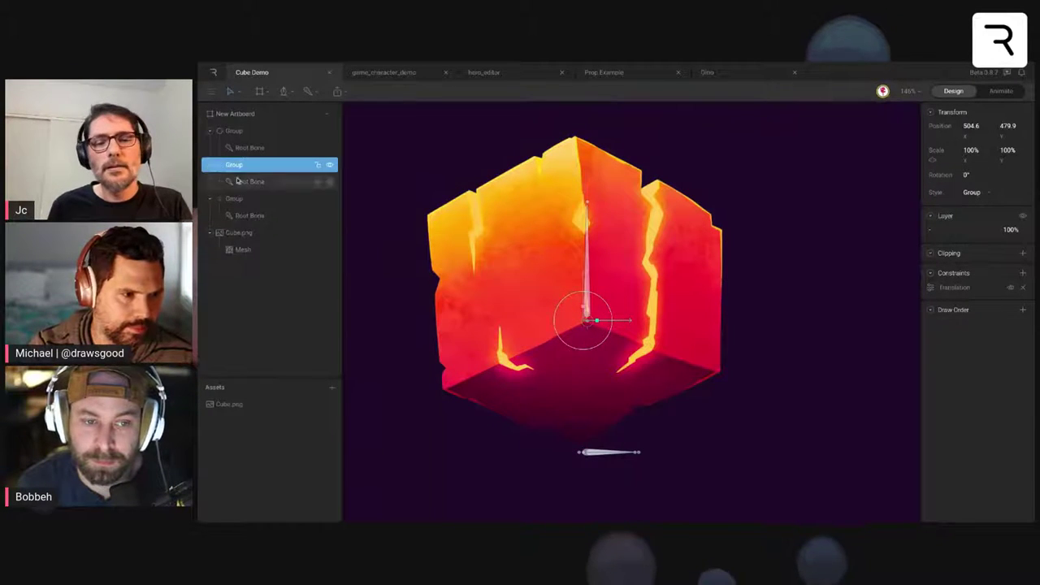
left_click(268, 181)
left_click_drag(621, 453, 760, 453)
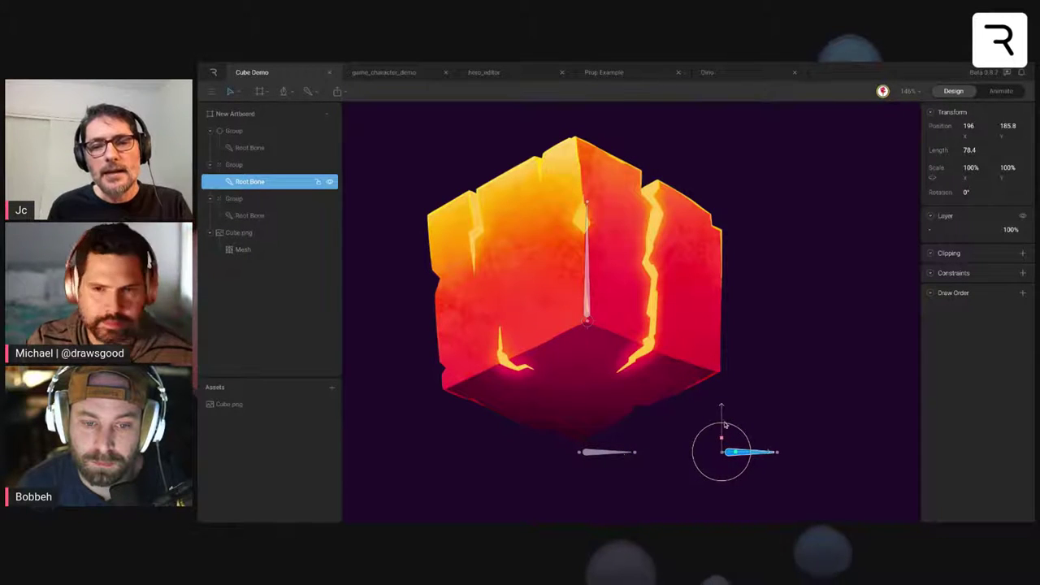
left_click_drag(723, 418, 727, 342)
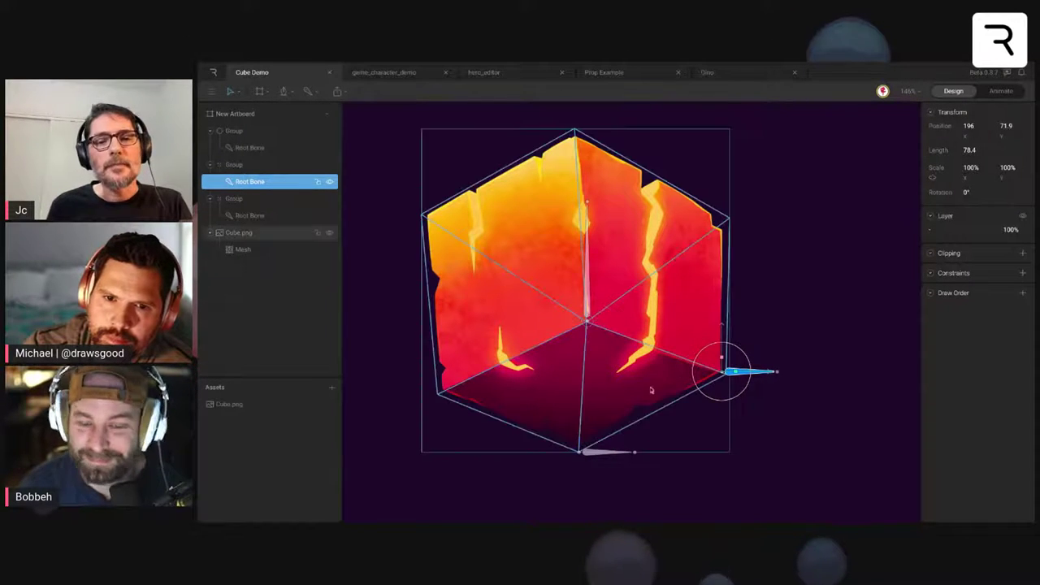
- Edit the Cube.png mesh and bind the duplicated bone at the cube's lower-right corner to it
left_click(593, 387)
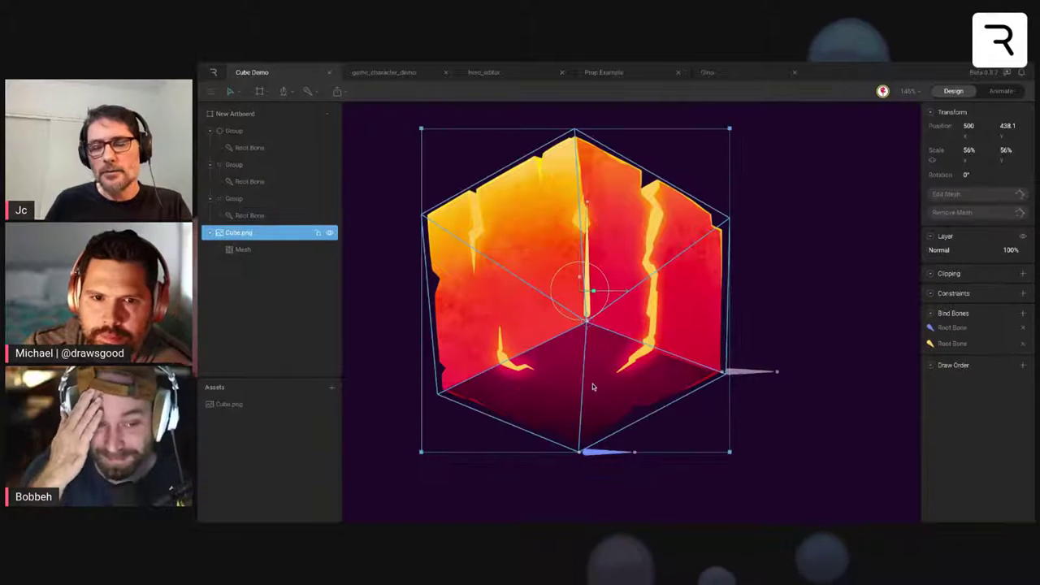
double_click(592, 388)
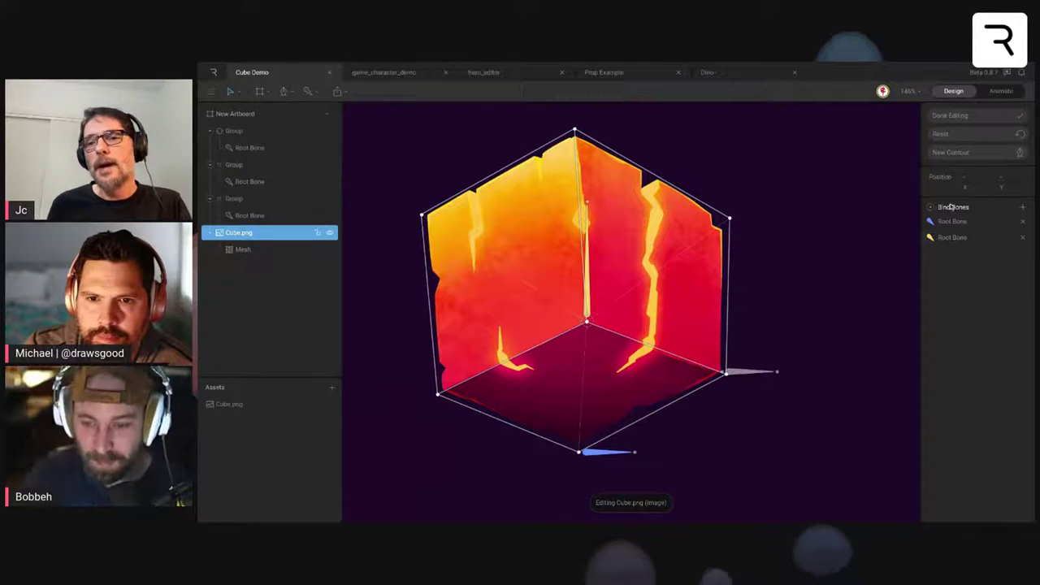
left_click(1023, 207)
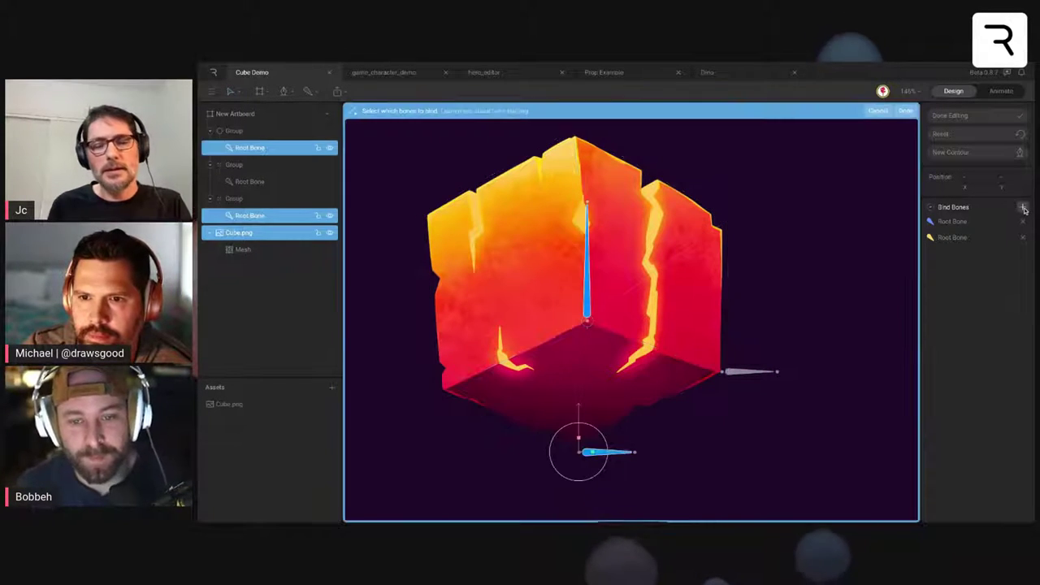
left_click(739, 375)
key("Return")
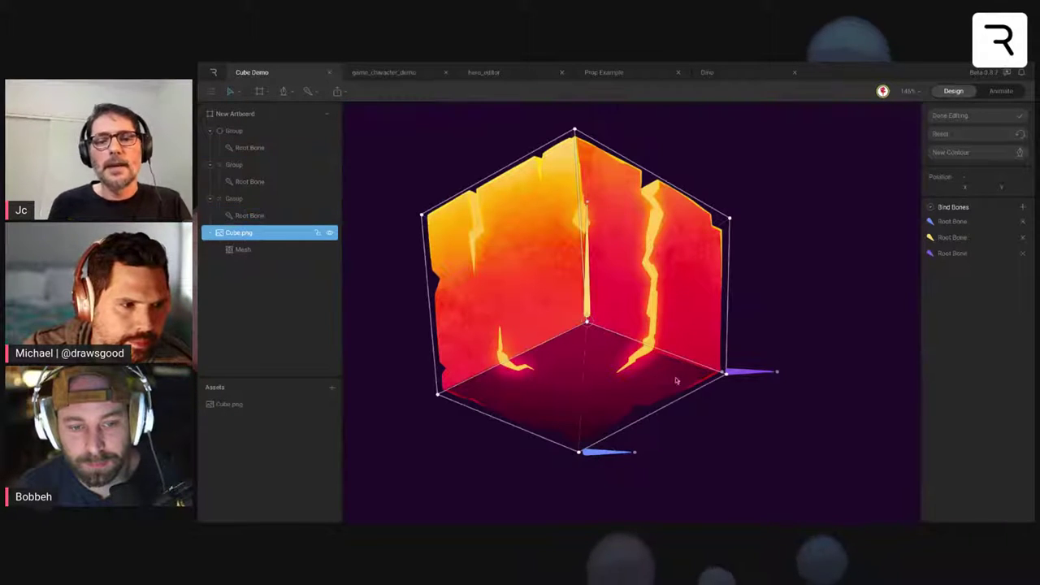
- Weight the mesh's four left and right side vertices 100% to the newly bound bone and finish editing the mesh
left_click_drag(412, 375, 745, 404)
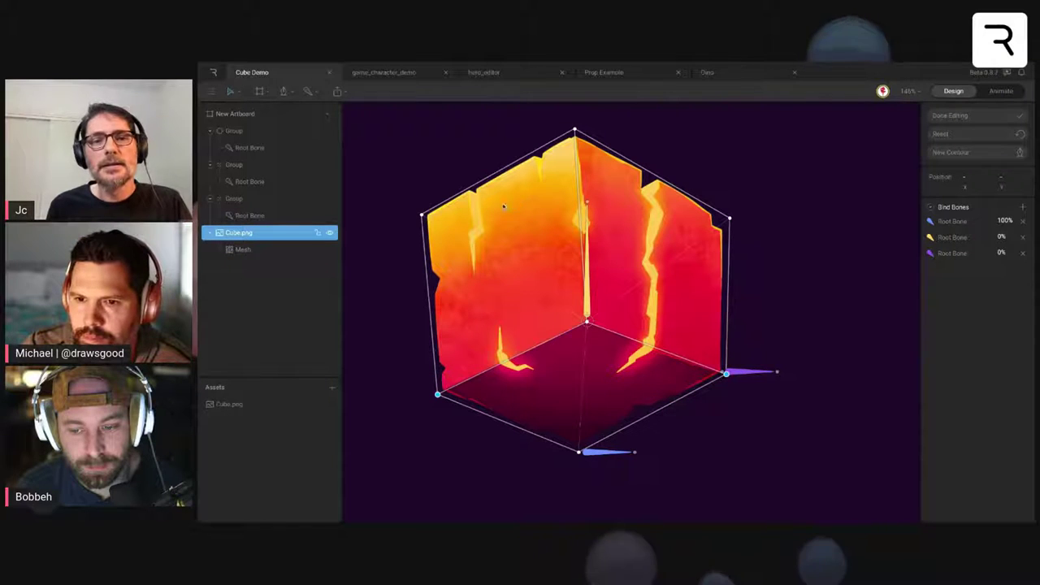
left_click(422, 216, "shift")
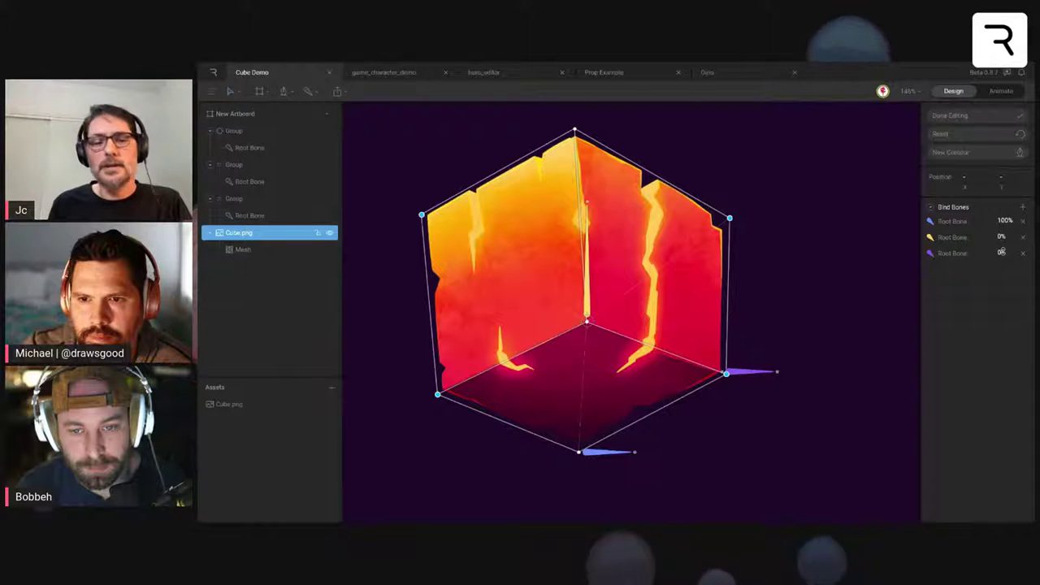
key("Return")
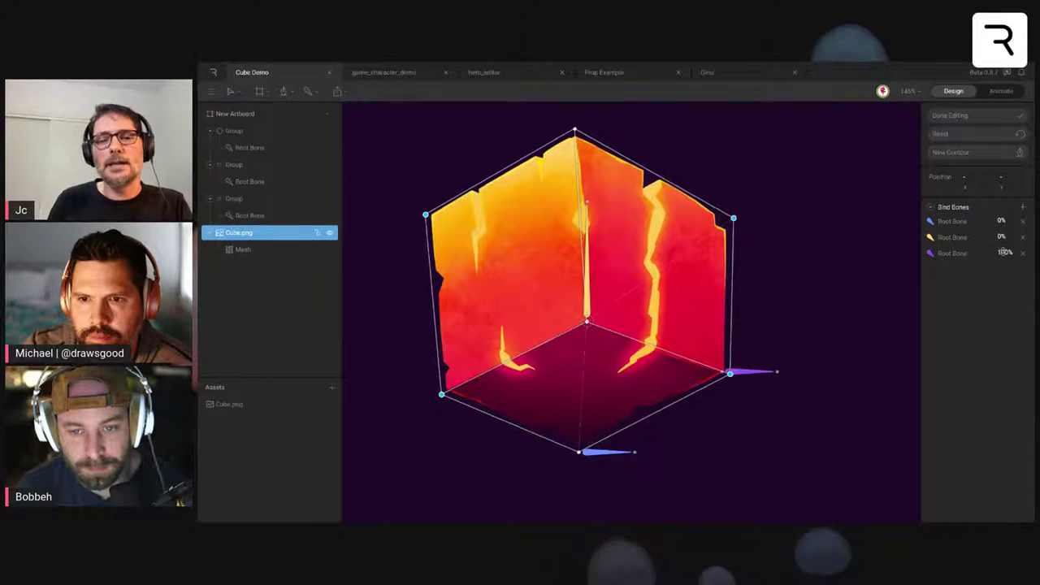
left_click(947, 116)
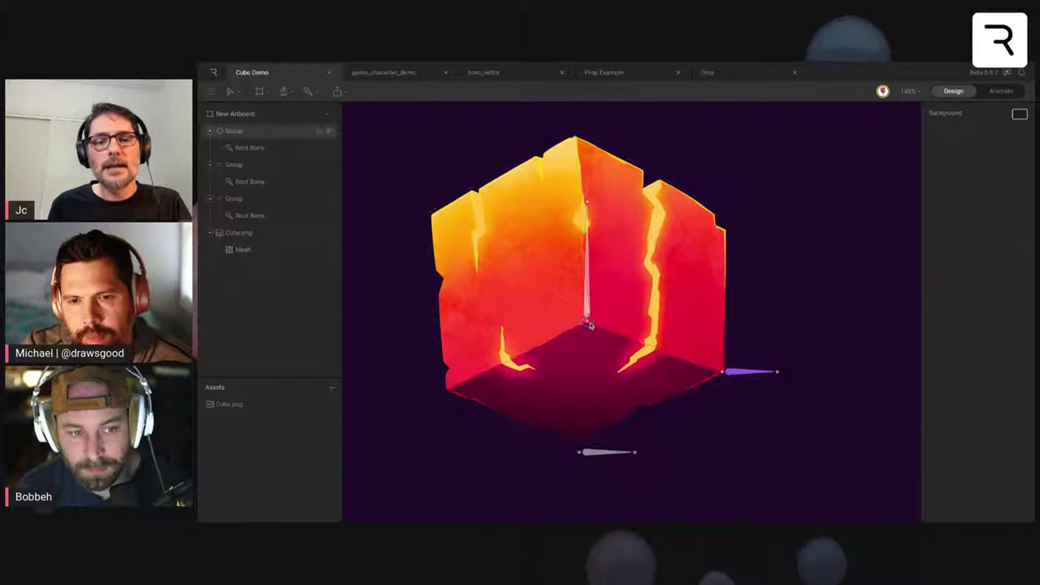
- Set the Translation constraint strength to -300% on the group controlling the bone at the cube's bottom corner
left_click(589, 322)
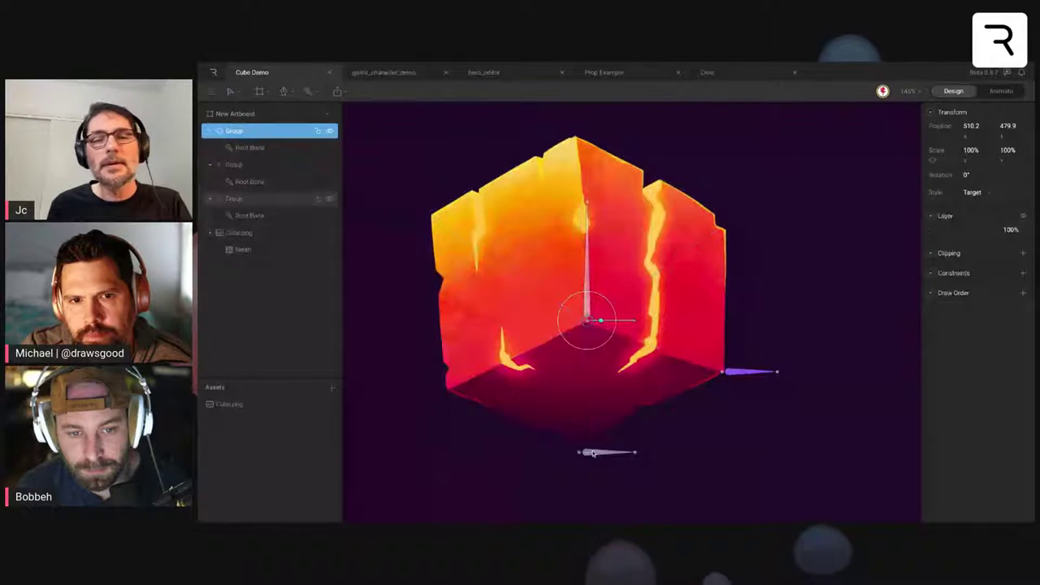
left_click(593, 454)
left_click(239, 199)
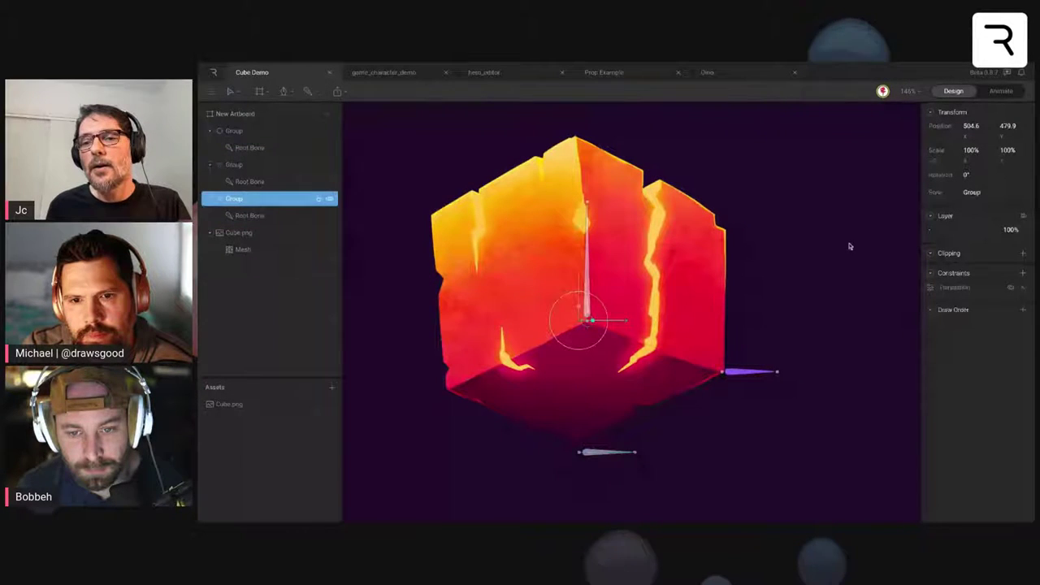
left_click(932, 288)
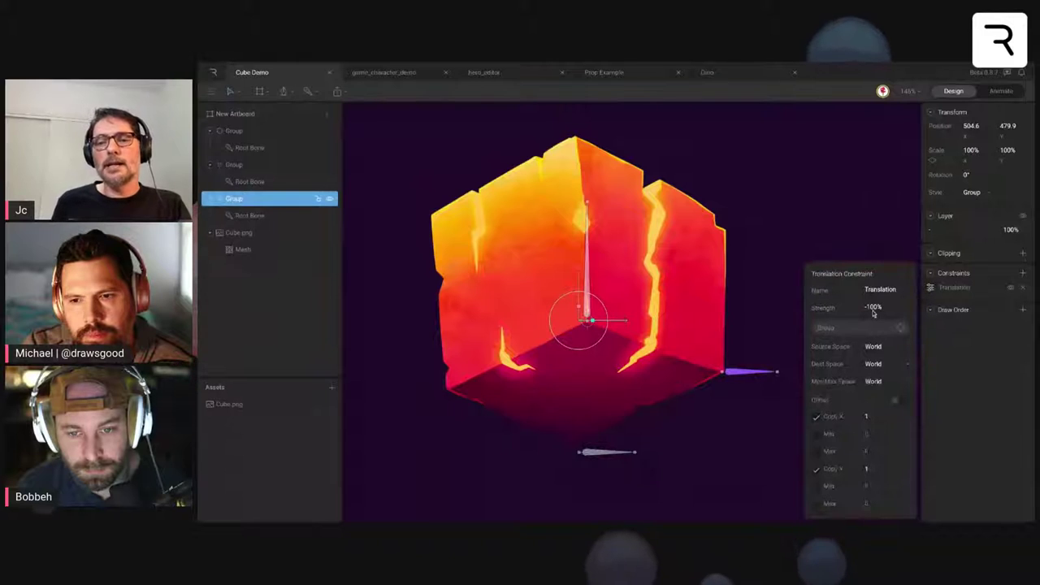
left_click(875, 310)
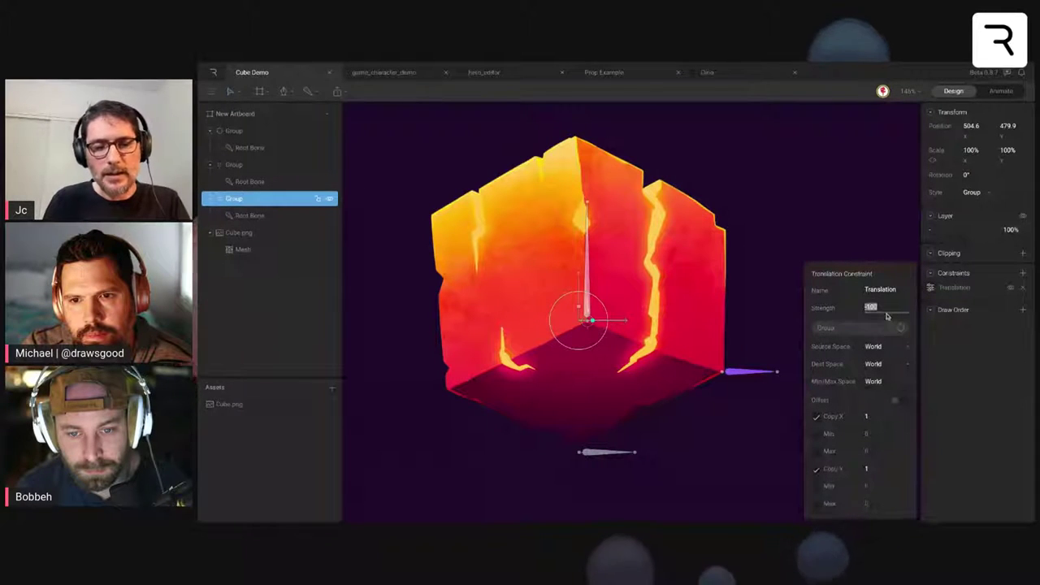
type("-")
type("-300")
key("Return")
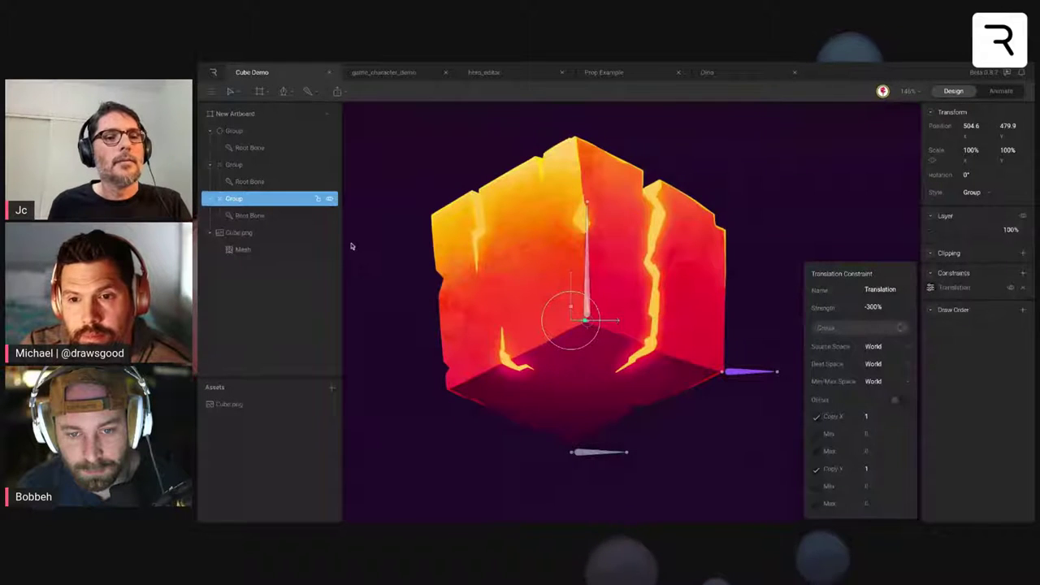
- Try moving the vertical bone's target group to test the cube's deformation, undoing the move
left_click(285, 131)
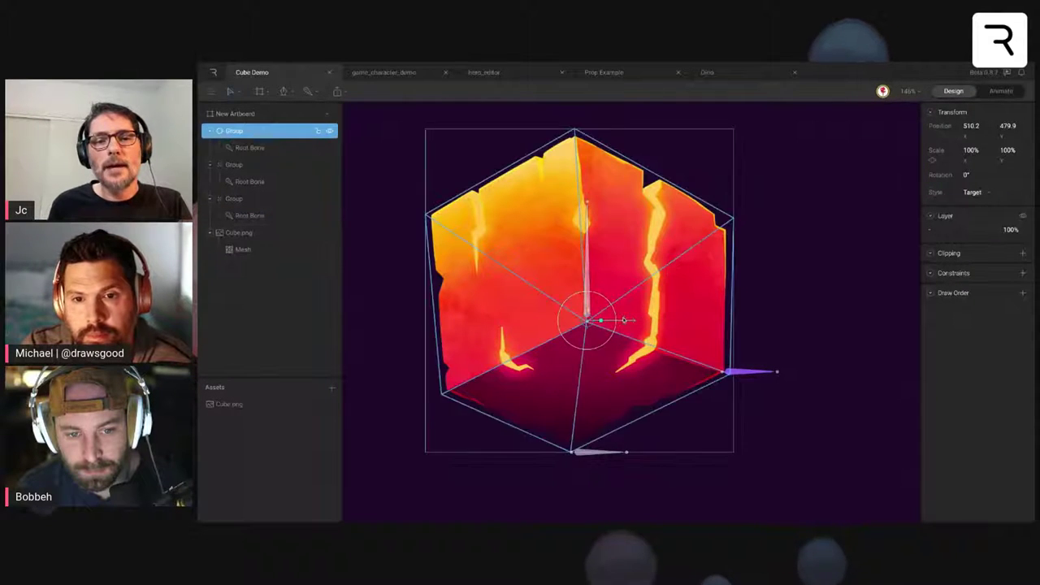
mouse_move(624, 320)
left_mouse_down()
mouse_move(650, 319)
mouse_move(625, 321)
left_mouse_up()
key("ctrl+z")
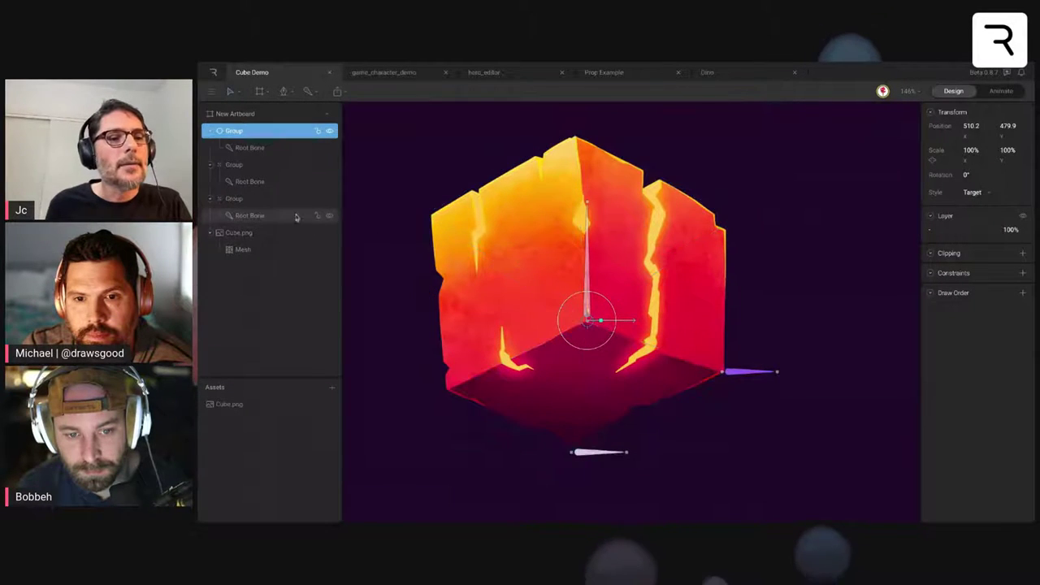
- Set the target of the lower-right bone group's Translation constraint to the vertical bone's group
left_click(236, 165)
left_click(237, 198)
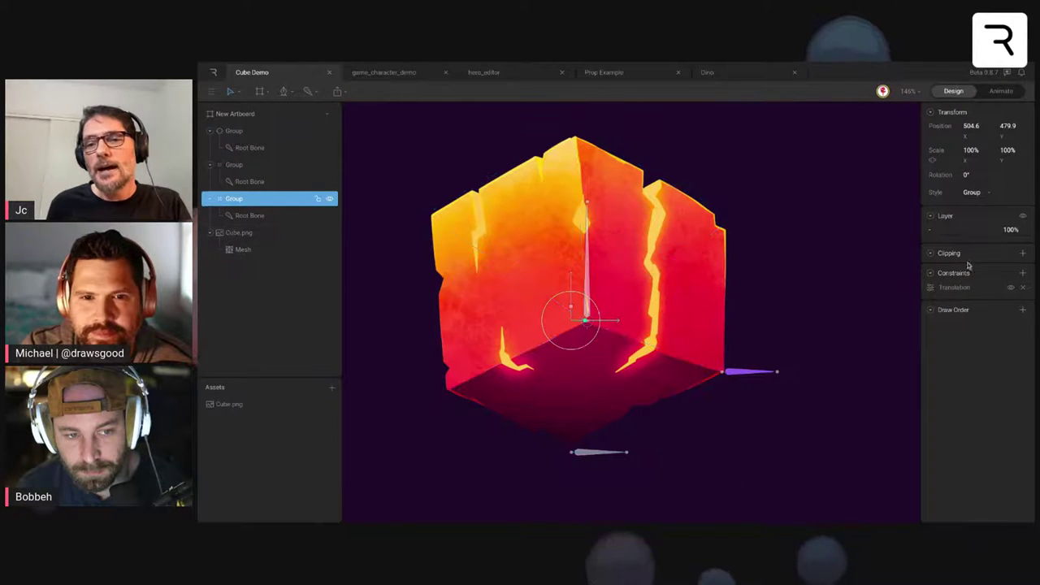
left_click(243, 167)
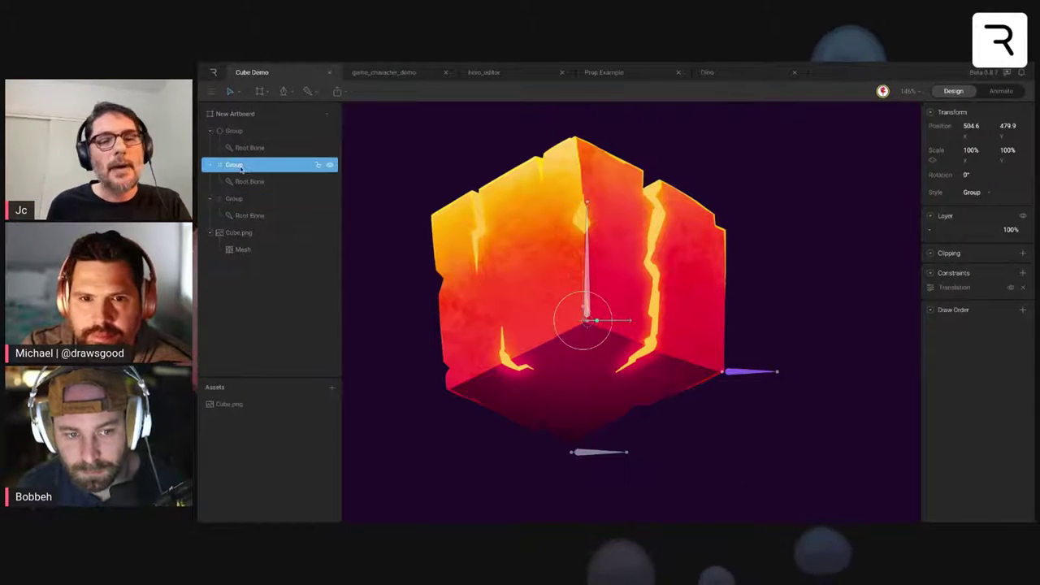
left_click(931, 287)
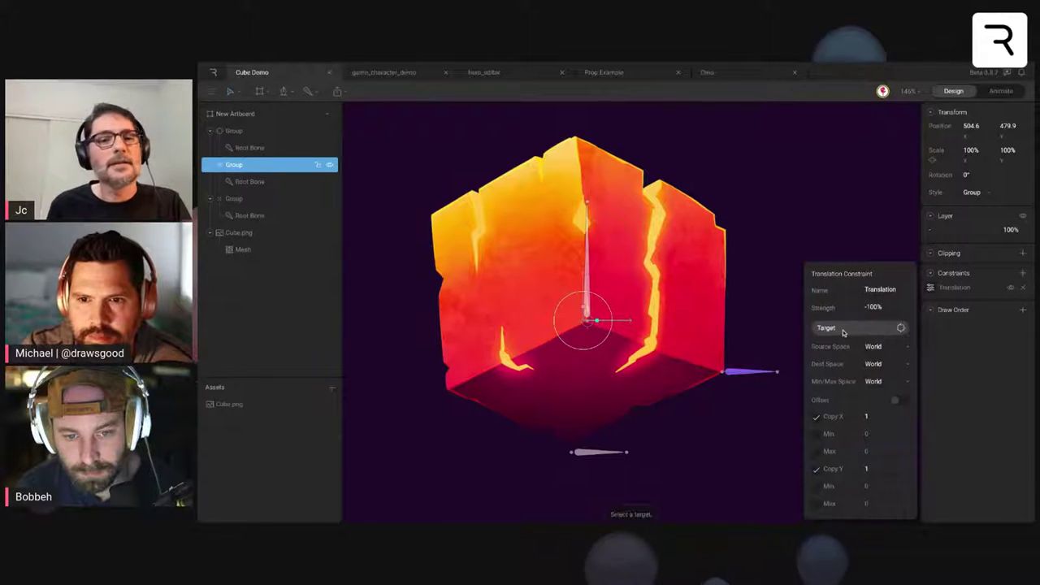
left_click(232, 132)
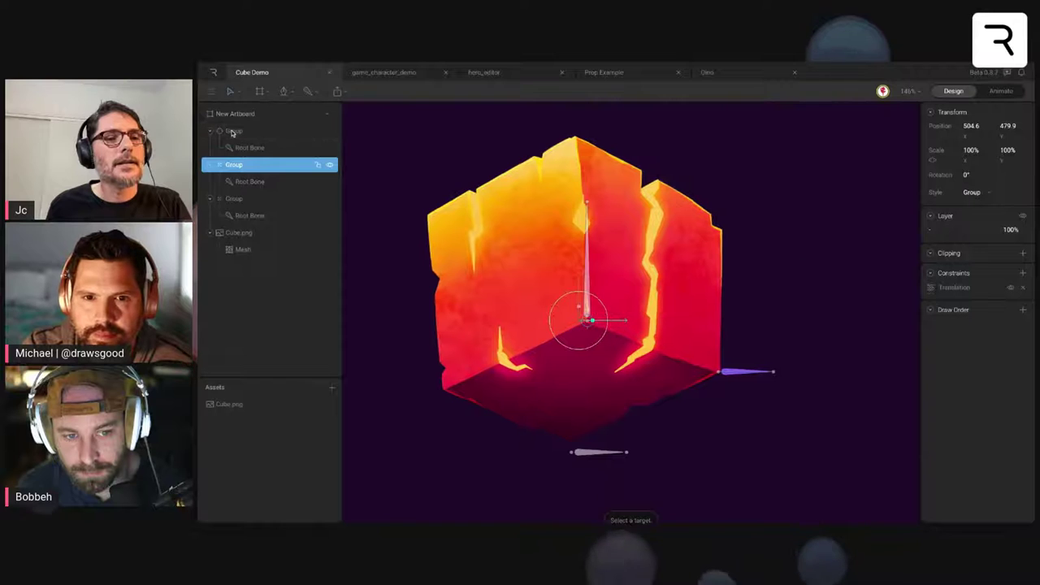
- Test the rig by moving the vertical bone's target group to about X 493.2, Y 500.4, over to X 521.4 and back to X 502.5
left_click(233, 132)
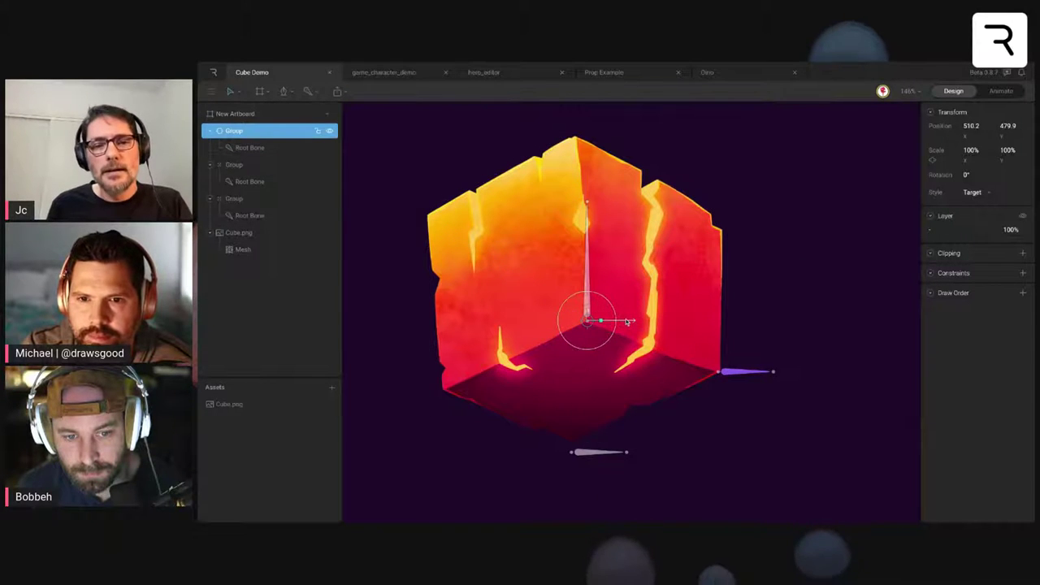
left_click_drag(625, 322, 574, 281)
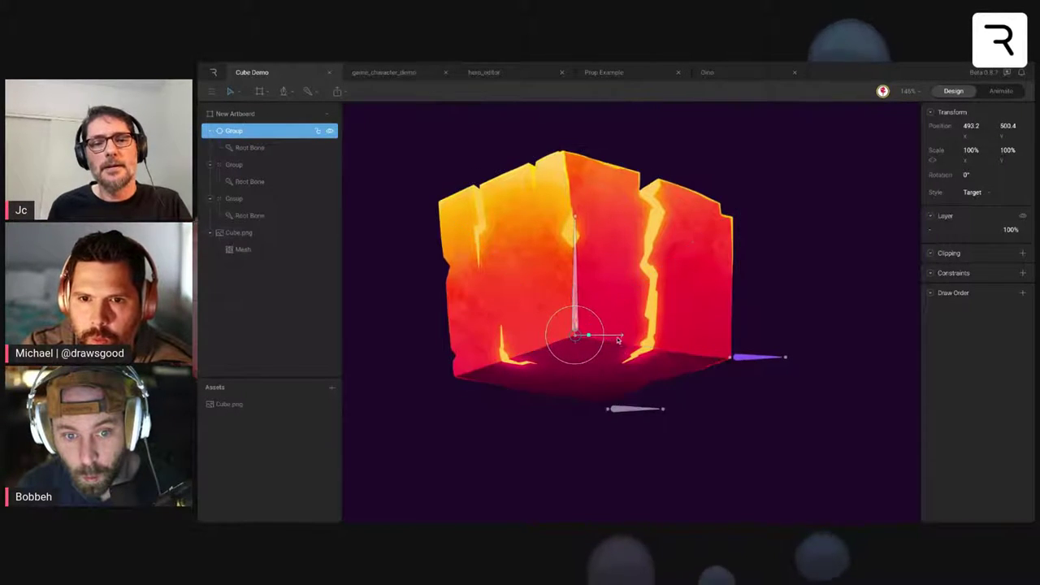
left_click_drag(618, 338, 636, 341)
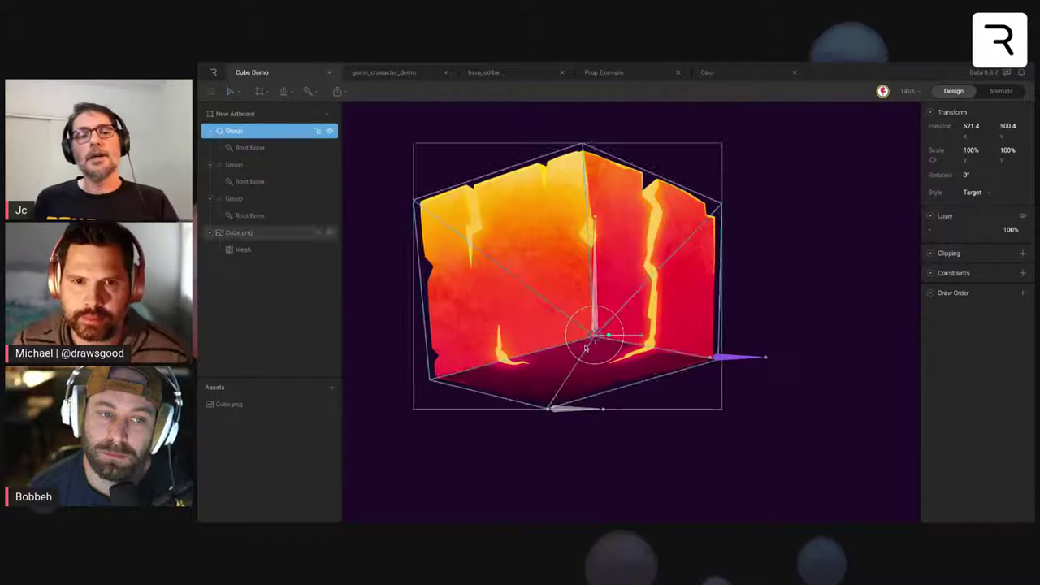
mouse_move(638, 333)
left_mouse_down()
mouse_move(612, 334)
mouse_move(624, 334)
left_mouse_up()
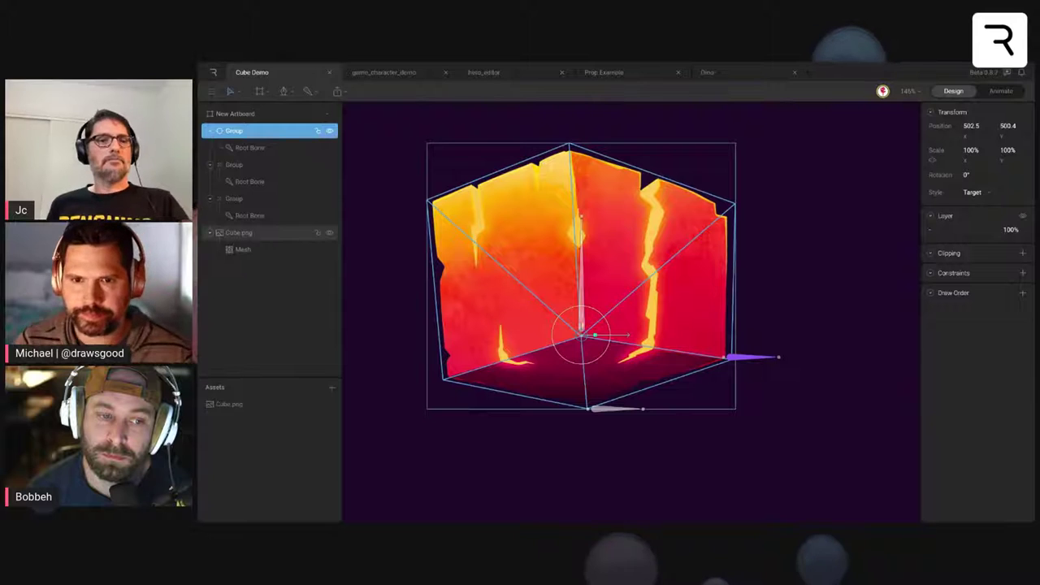